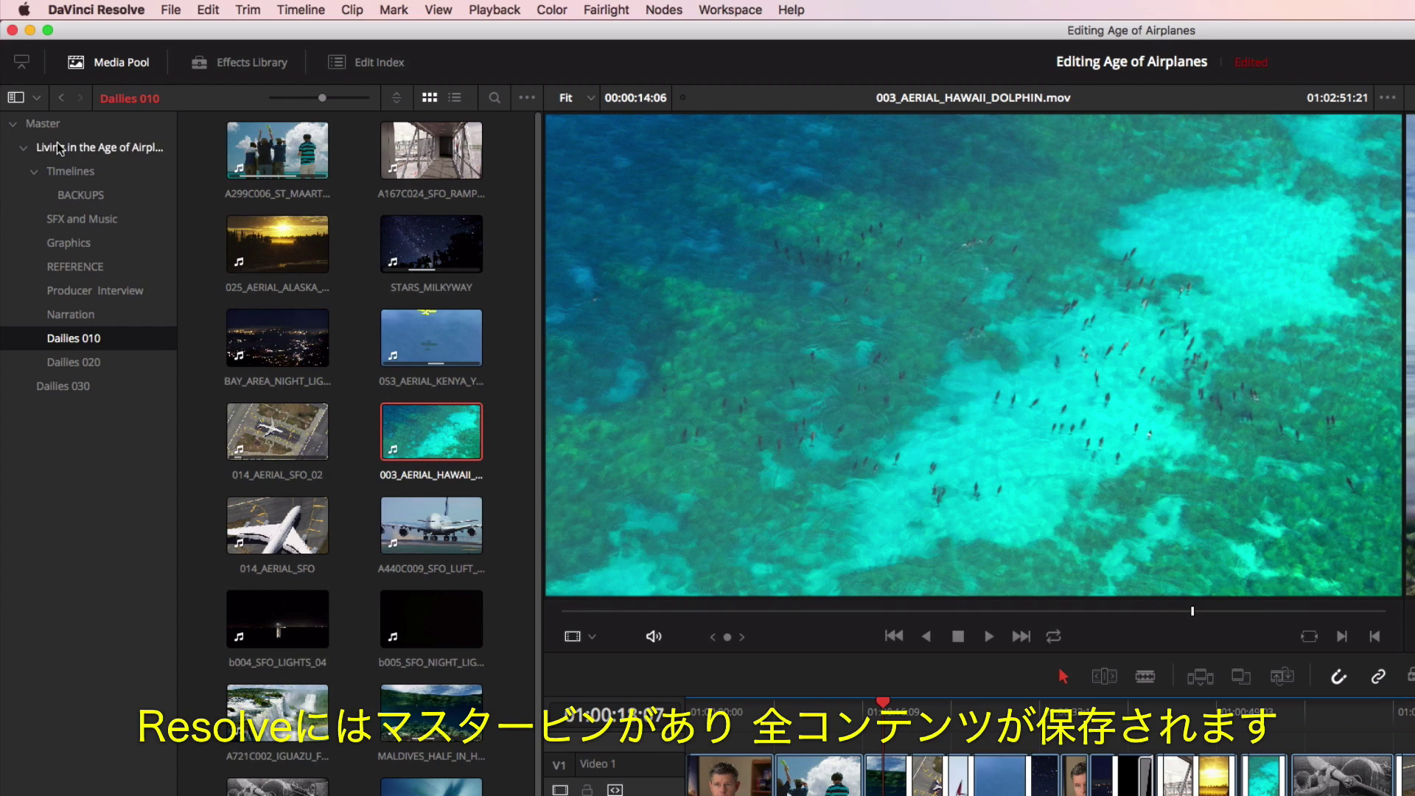
# Step: Browse the Media Pool bins, starting from the Master bin, to reach the Dailies 020 clips
pyautogui.click(43, 124)
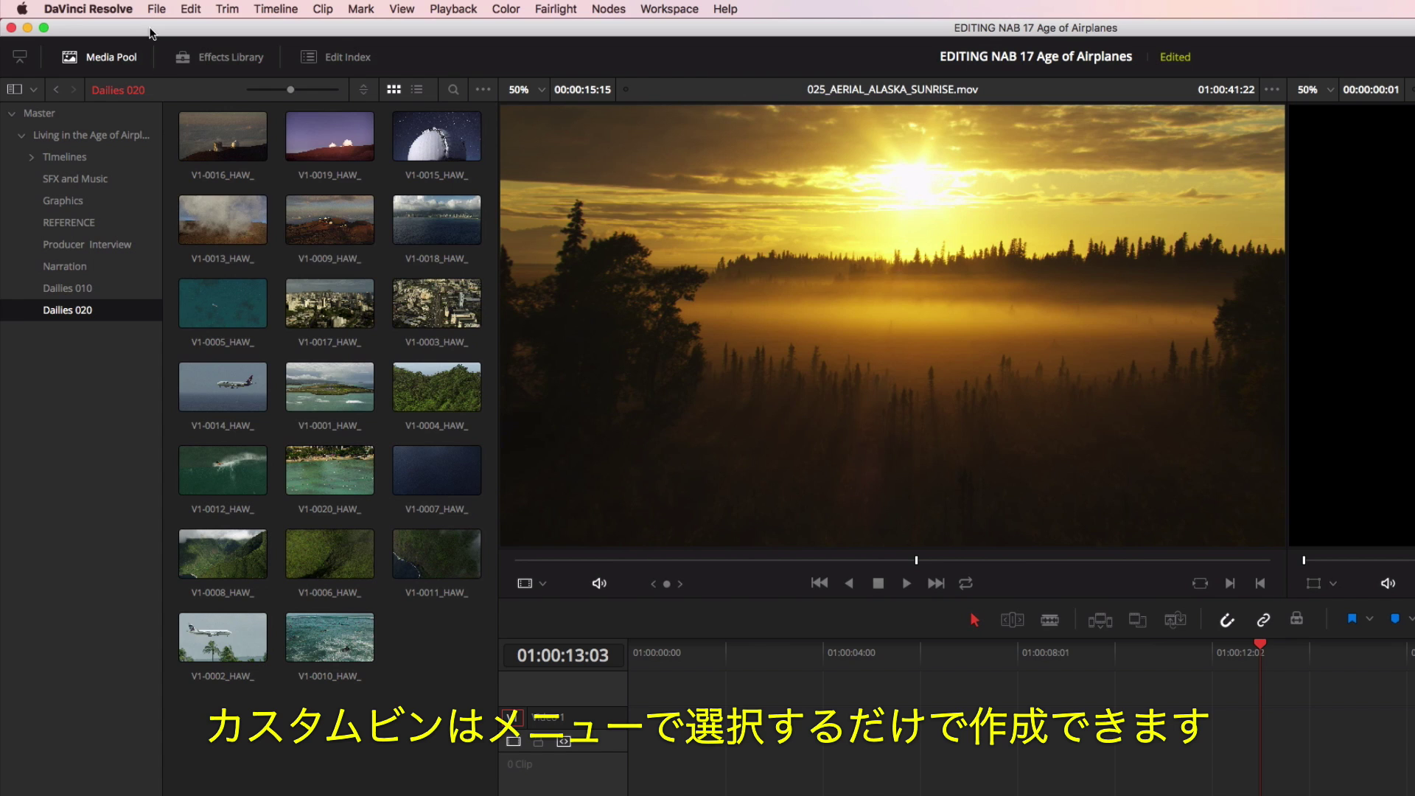
# Step: Create a new bin named 'Dailies 030' and import all the capture files into it
pyautogui.click(107, 5)
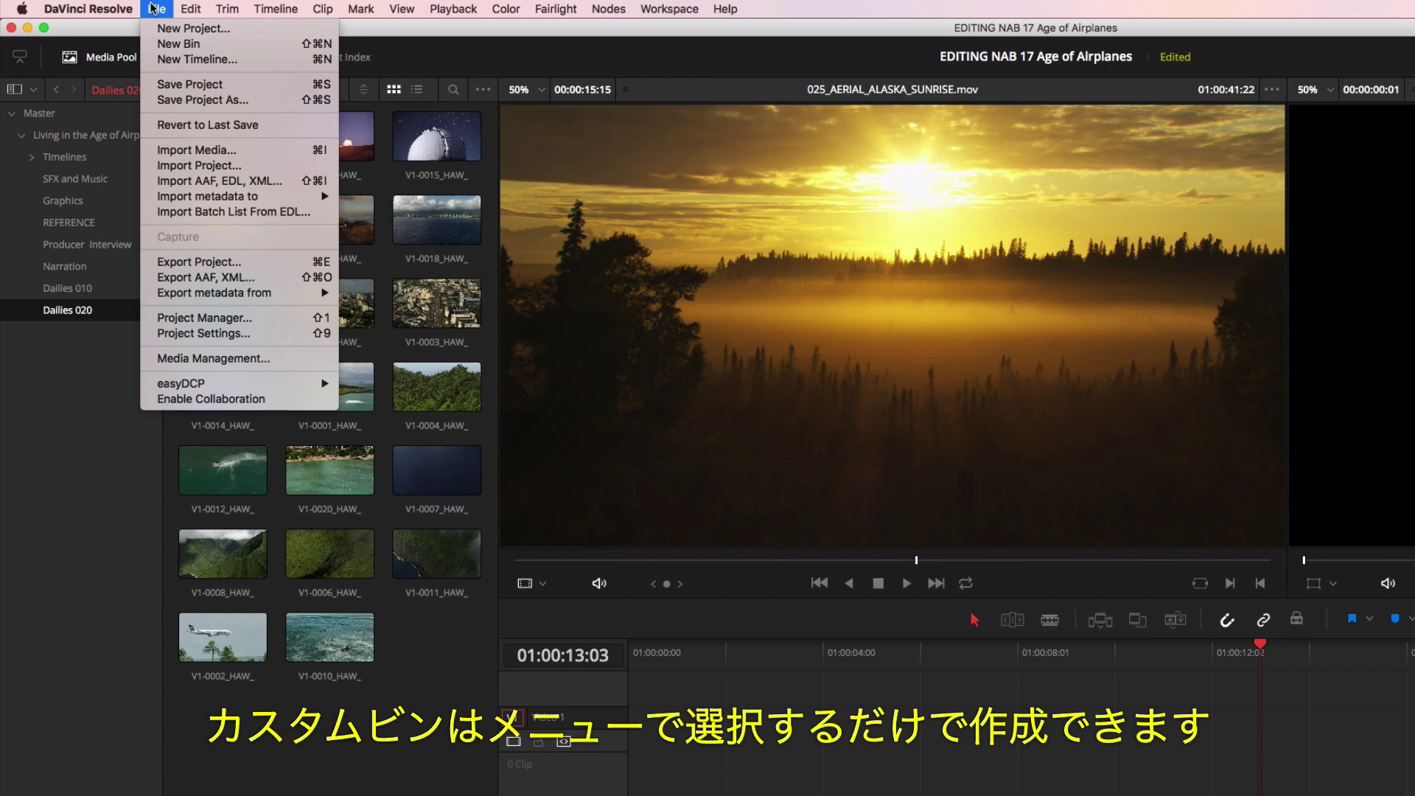
pyautogui.click(177, 43)
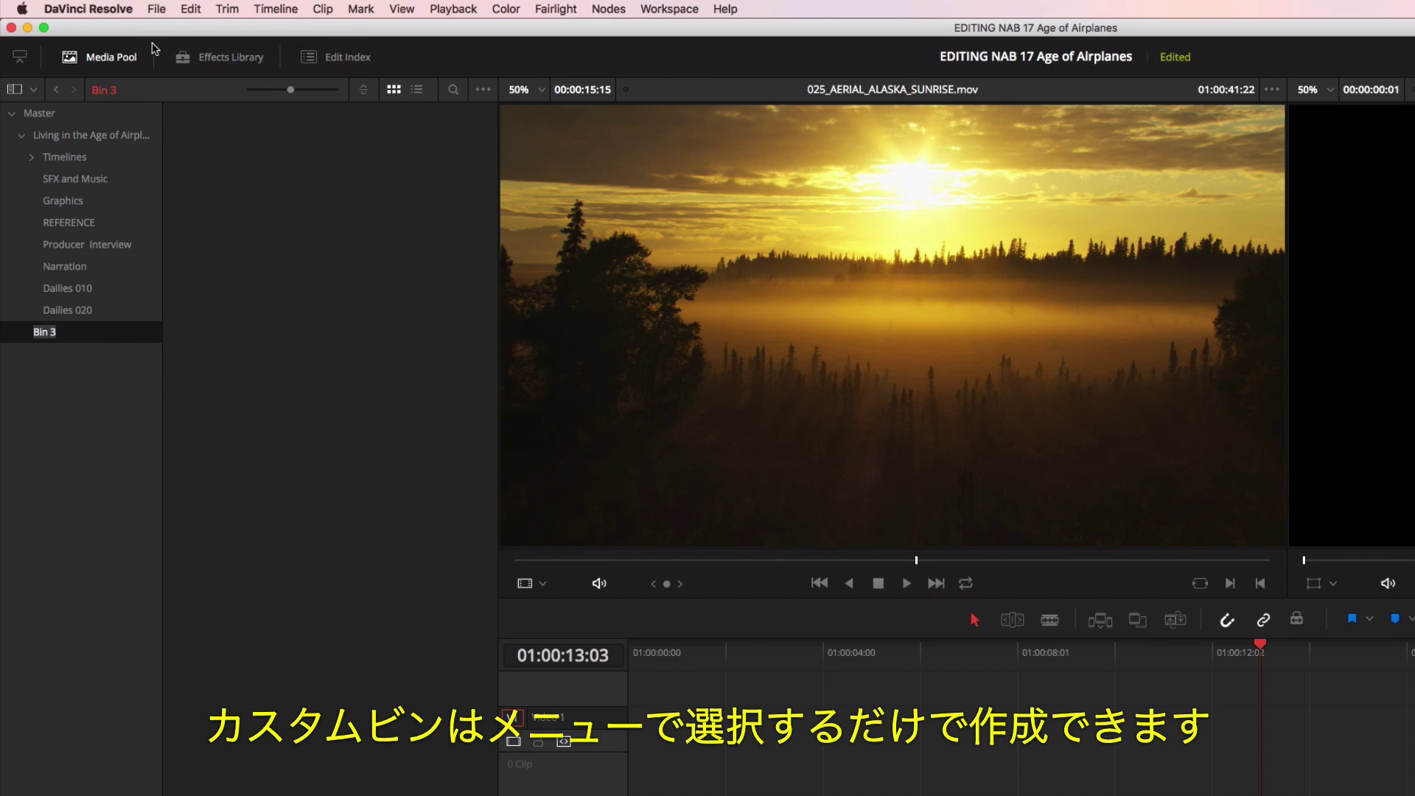
pyautogui.write('Dailies 03')
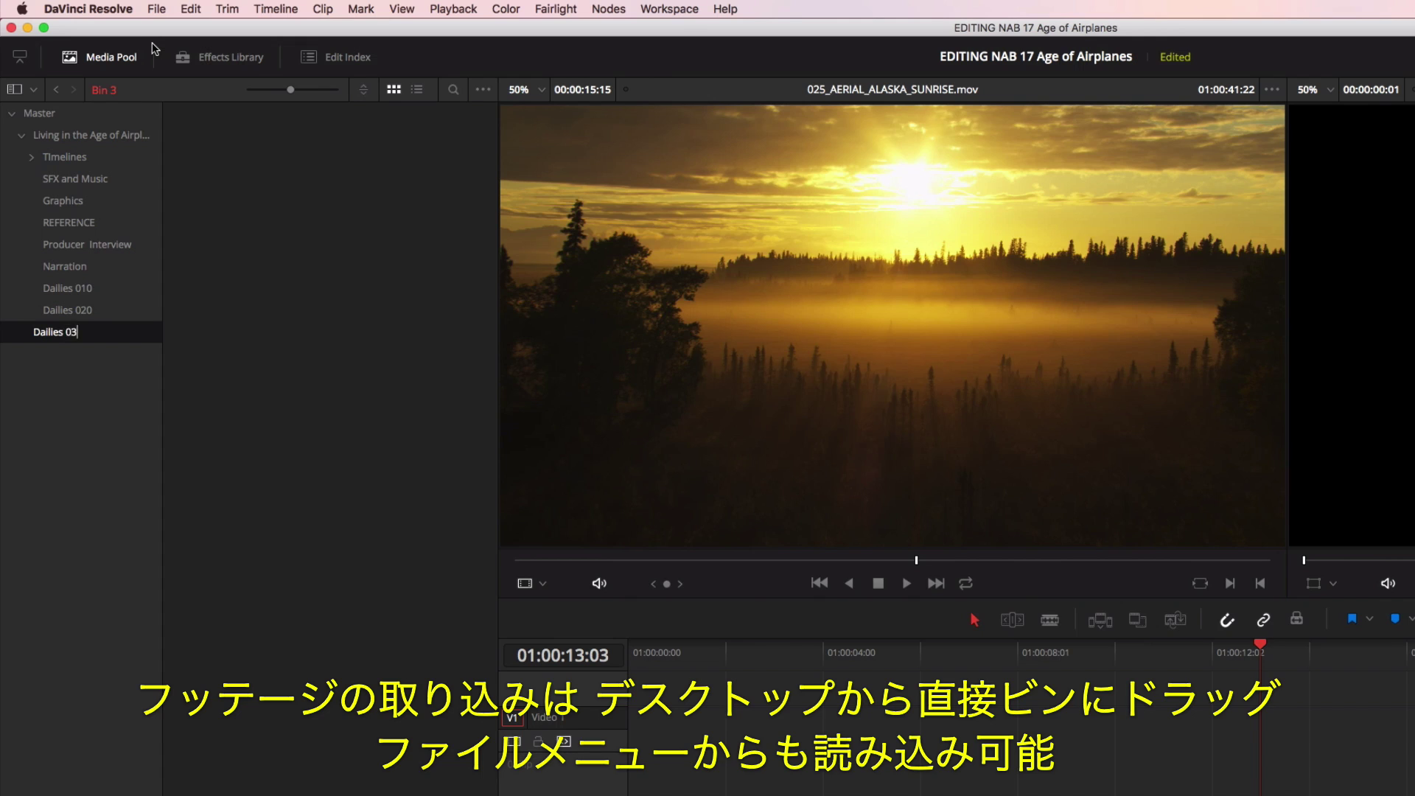
pyautogui.write('0')
pyautogui.press('Return')
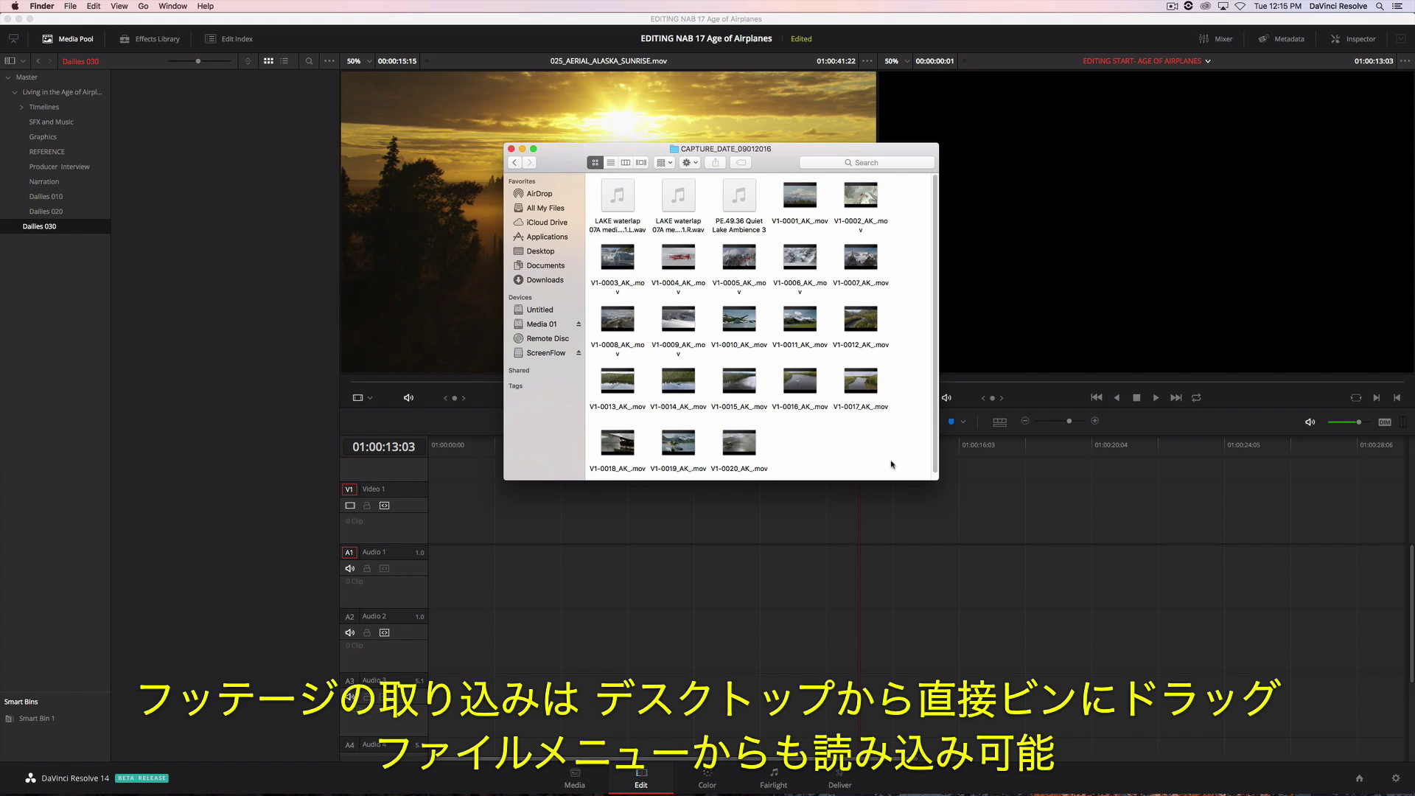
pyautogui.moveTo(890, 465); pyautogui.dragTo(169, 249)
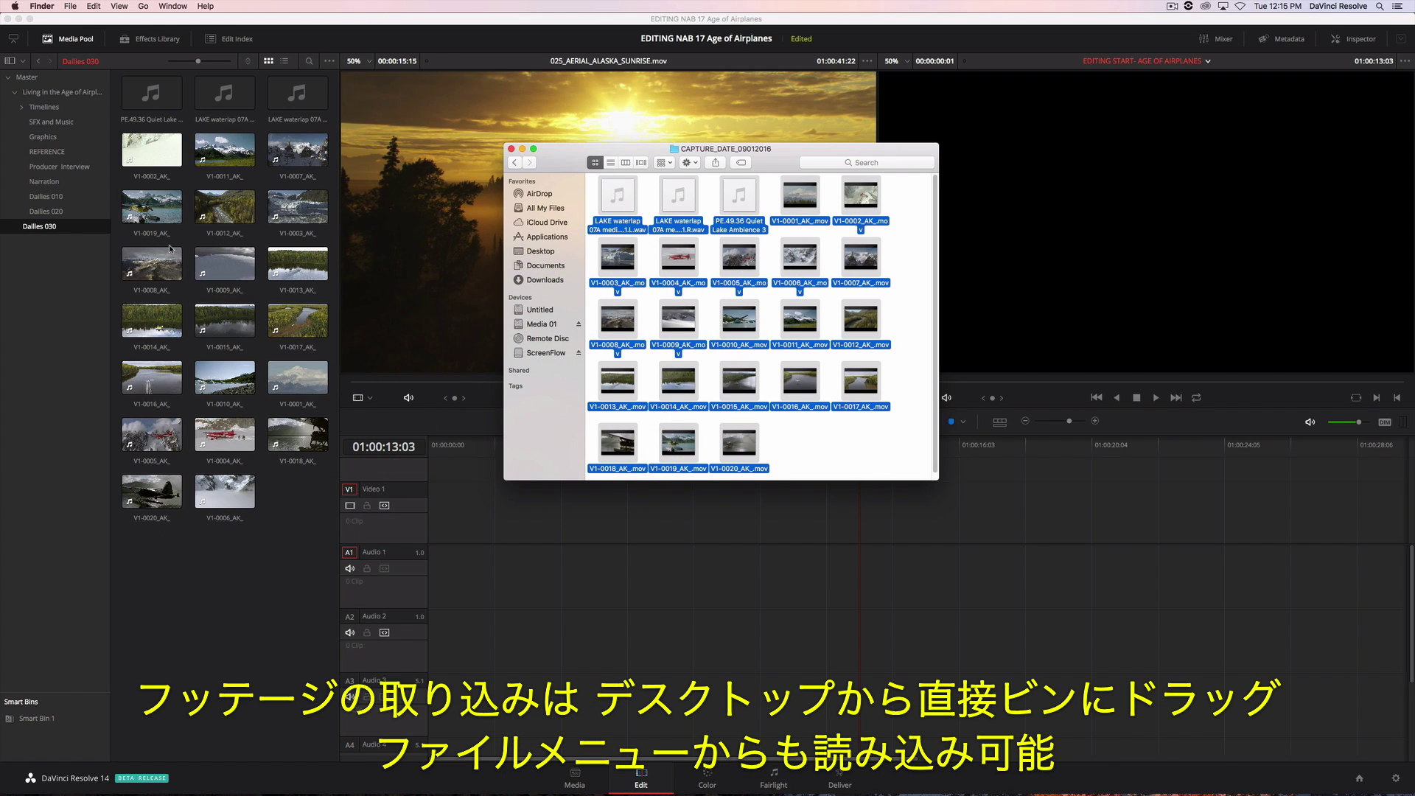
# Step: Move the three lake audio clips from Dailies 030 into the SFX and Music bin
pyautogui.click(157, 245)
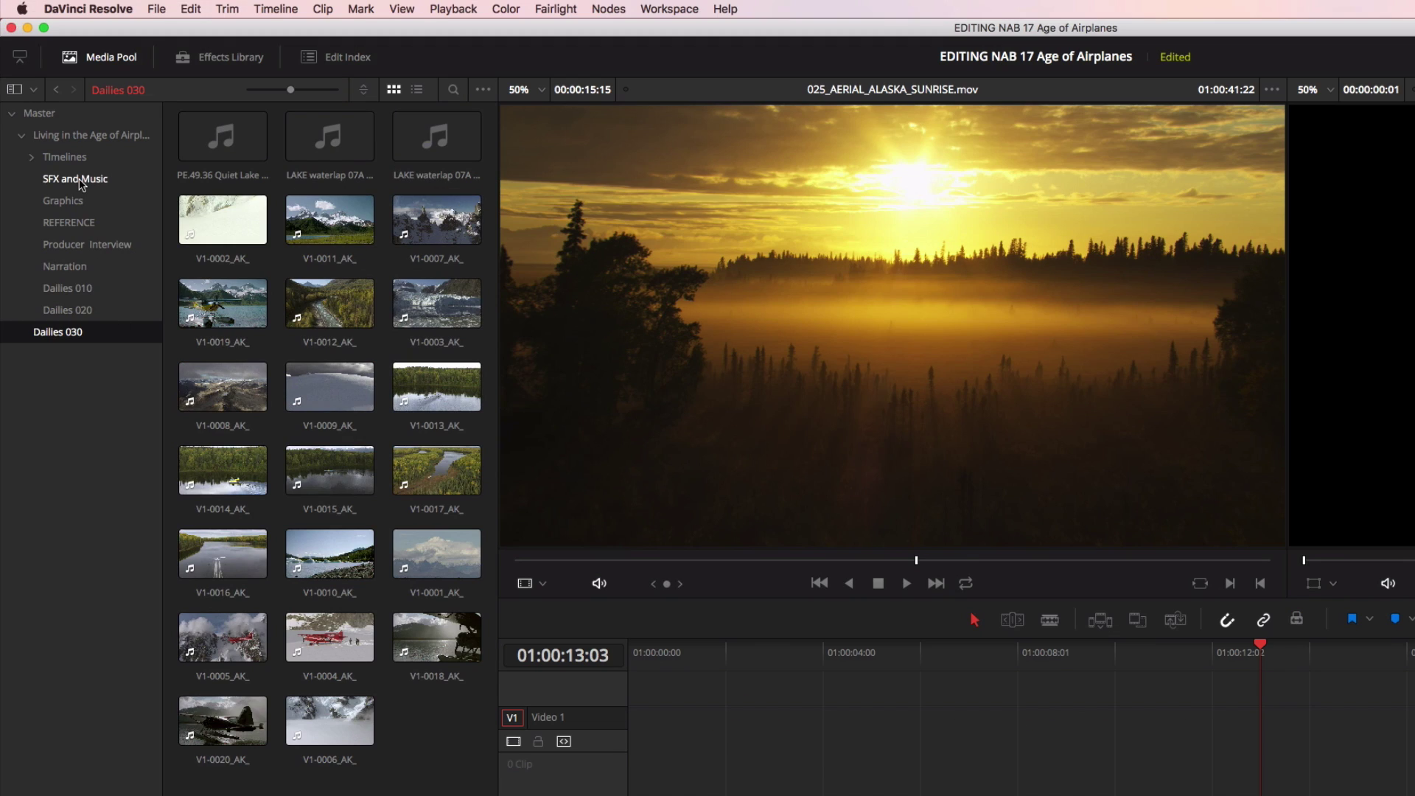
pyautogui.rightClick(55, 125)
pyautogui.click(103, 242)
pyautogui.click(81, 331)
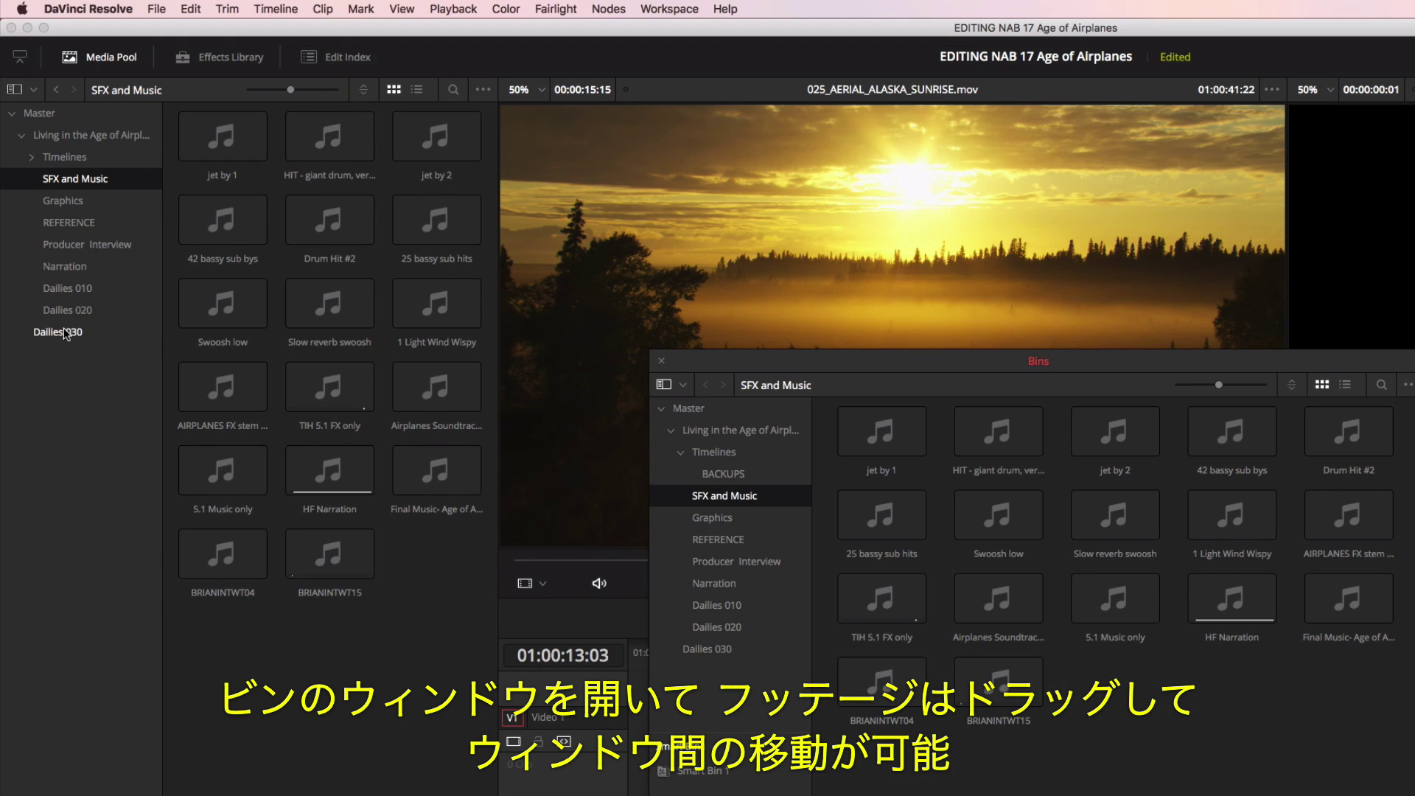
pyautogui.moveTo(175, 145); pyautogui.dragTo(1274, 725)
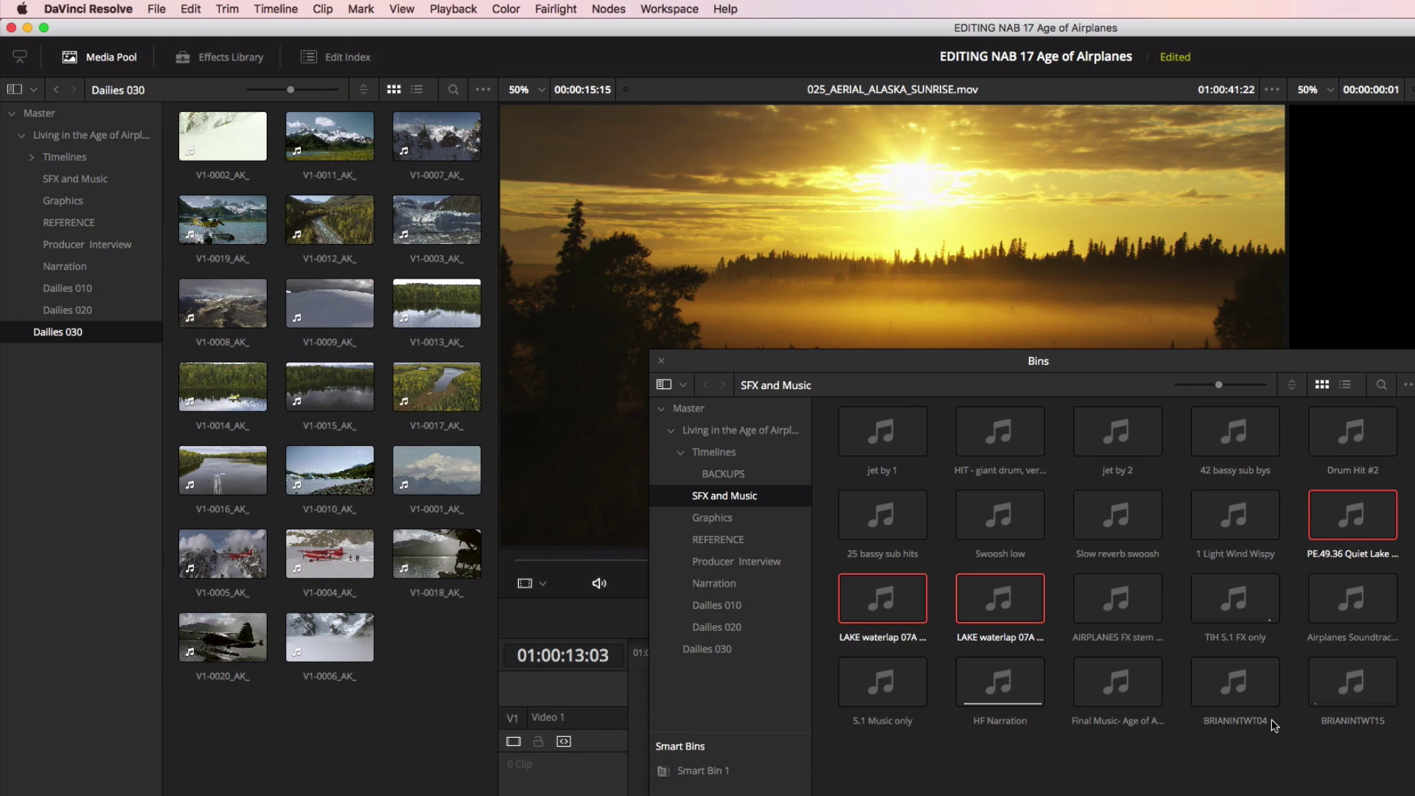
pyautogui.click(661, 360)
pyautogui.click(306, 126)
# Step: Enlarge thumbnails, try list view with a Duration column, then show Dailies 010 as thumbnails
pyautogui.moveTo(290, 90); pyautogui.dragTo(295, 90)
pyautogui.click(416, 91)
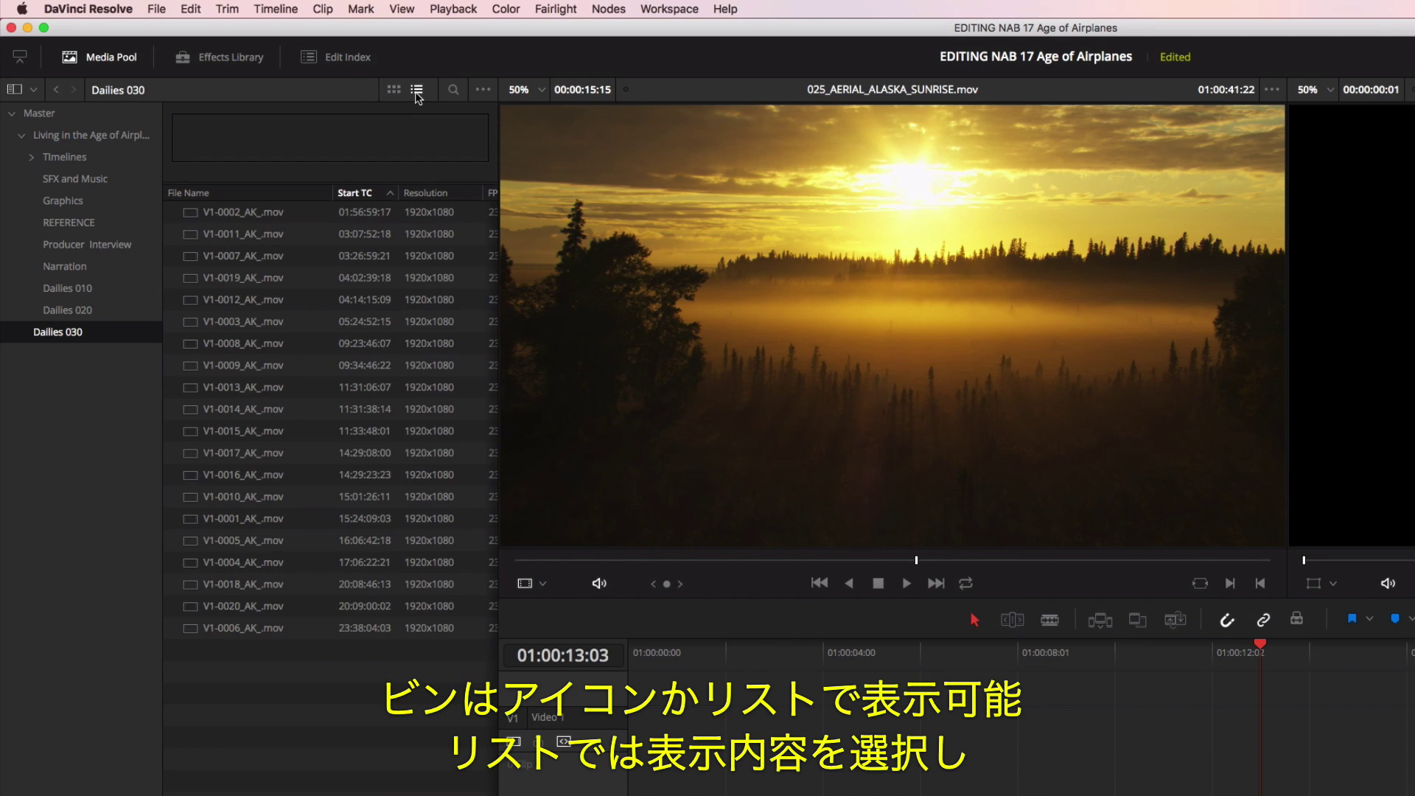
pyautogui.rightClick(363, 194)
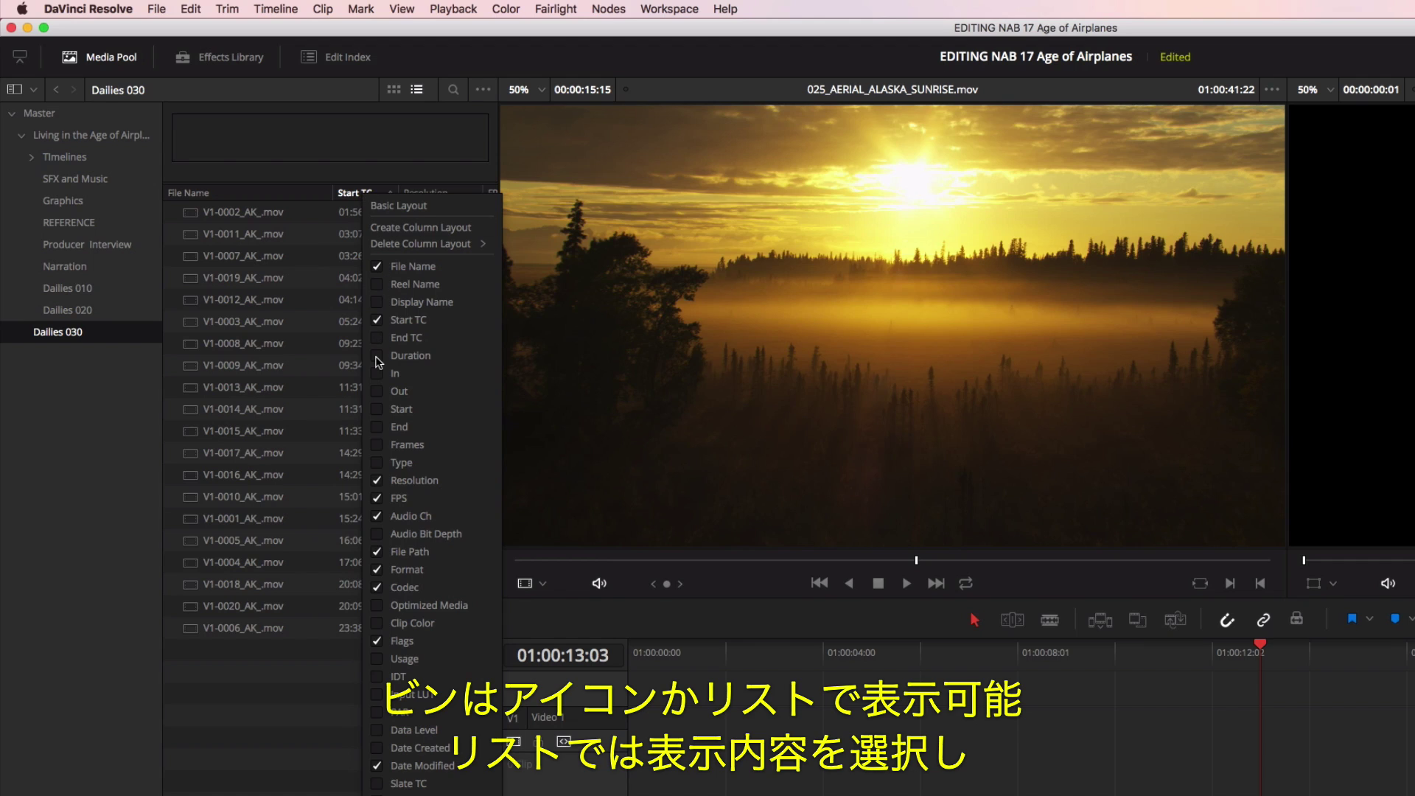
pyautogui.click(377, 356)
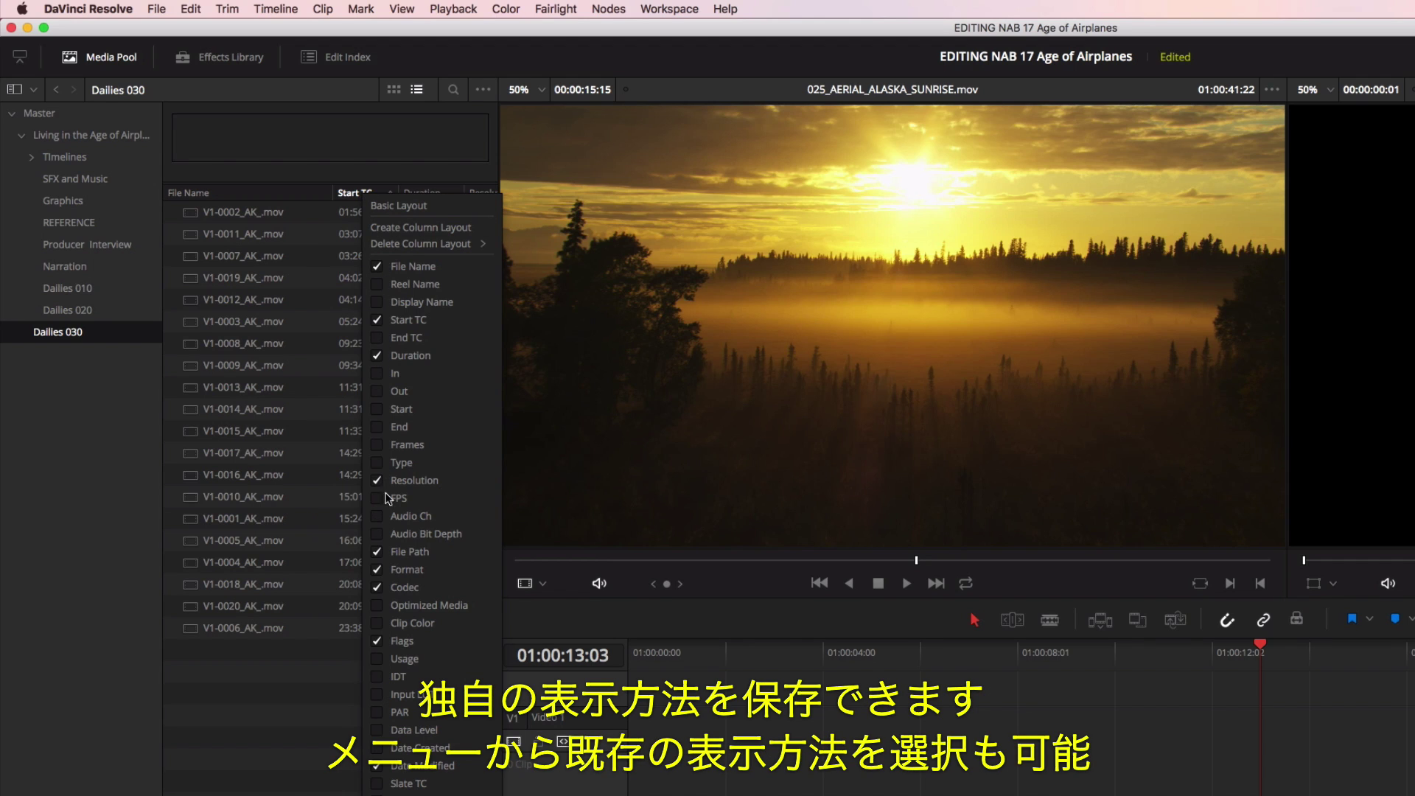
pyautogui.click(399, 205)
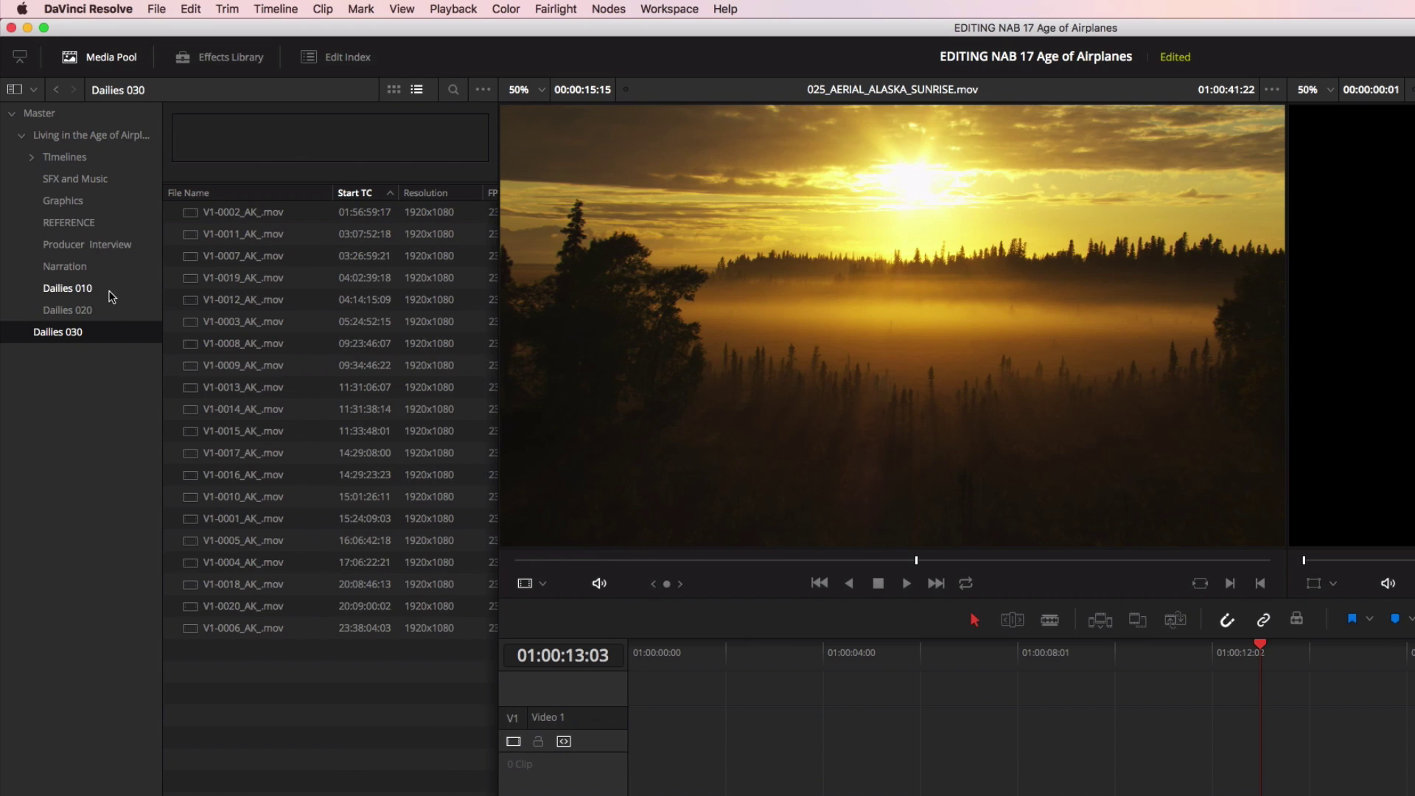
pyautogui.click(110, 295)
pyautogui.click(395, 90)
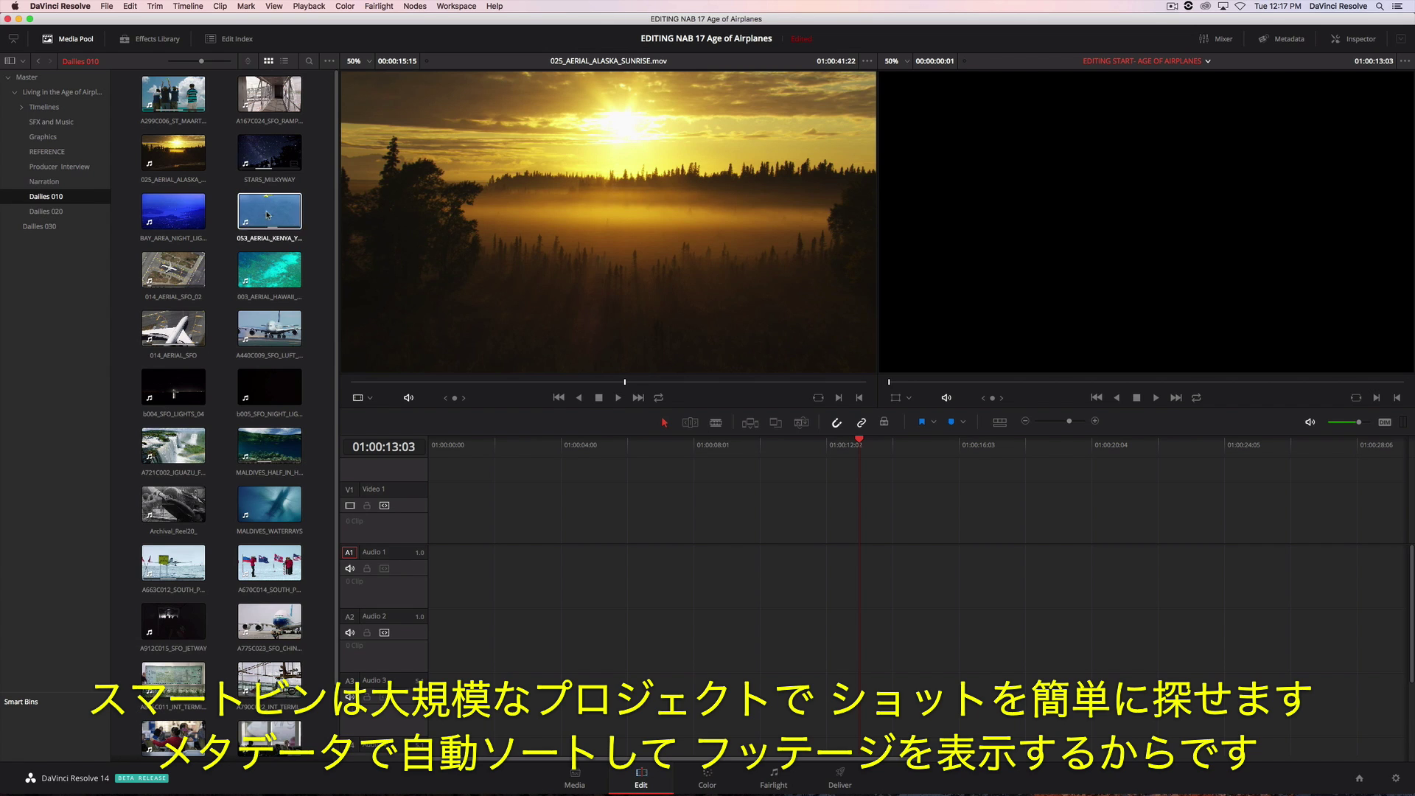
# Step: Add a smart bin with two Keywords-contains rules: 'aerial' and 'plane'
pyautogui.rightClick(60, 724)
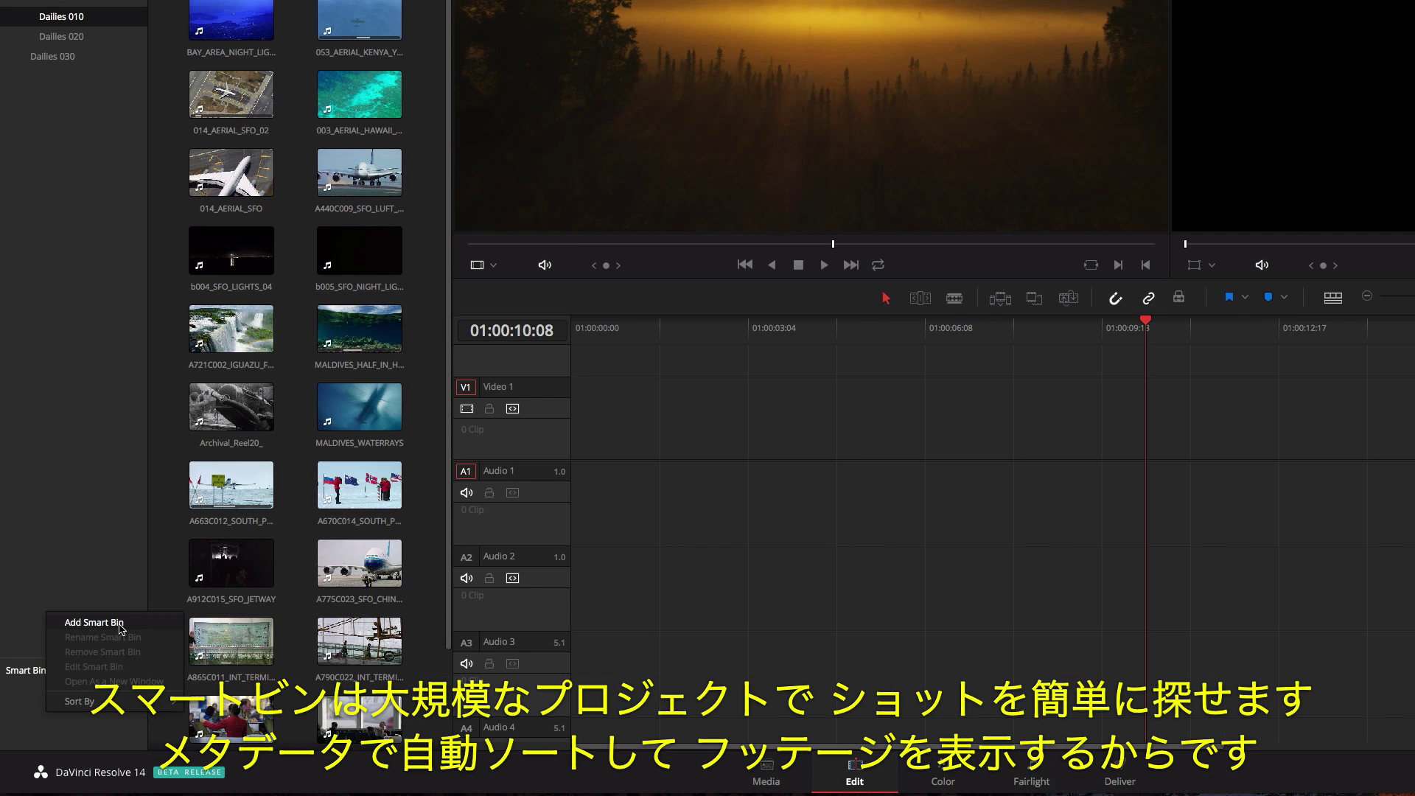
pyautogui.click(120, 654)
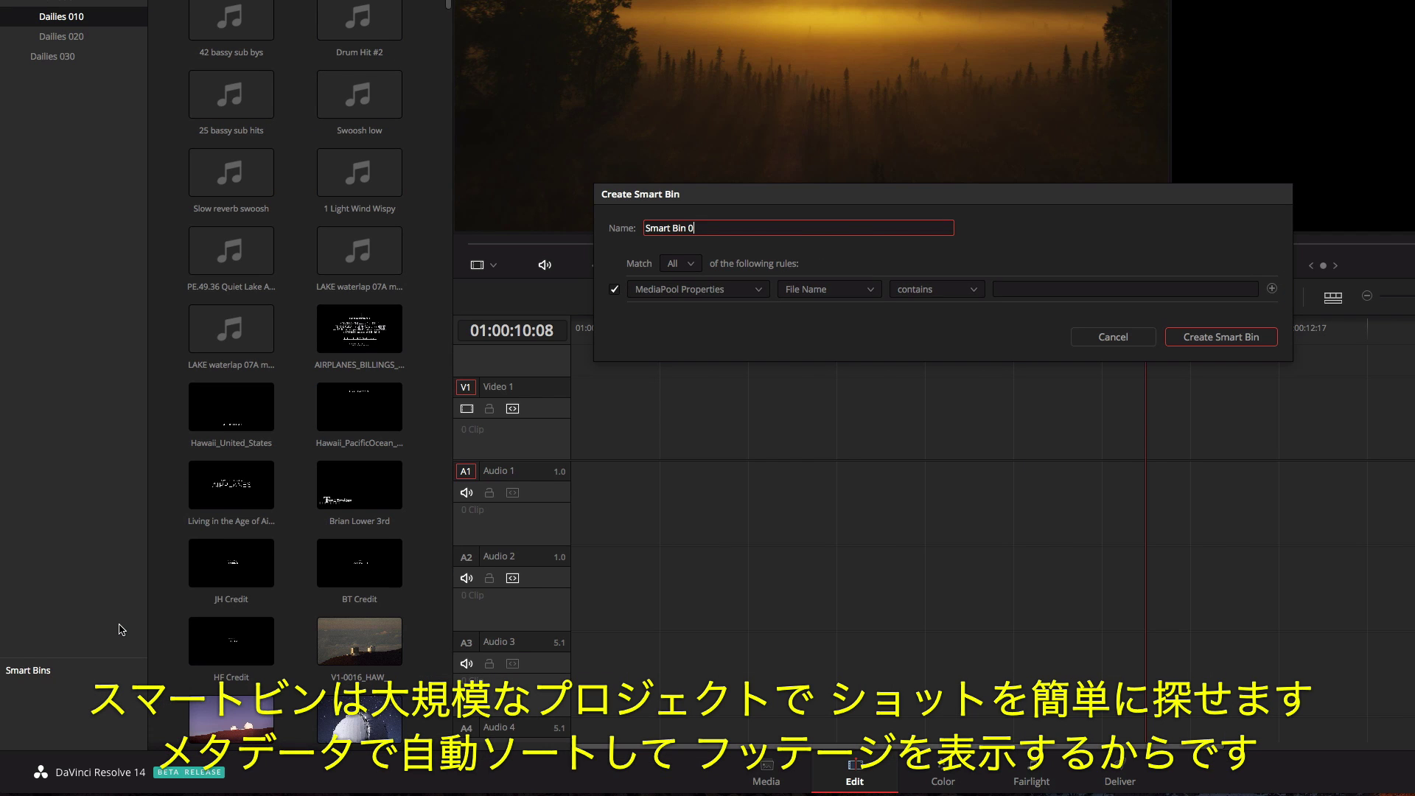
pyautogui.click(861, 291)
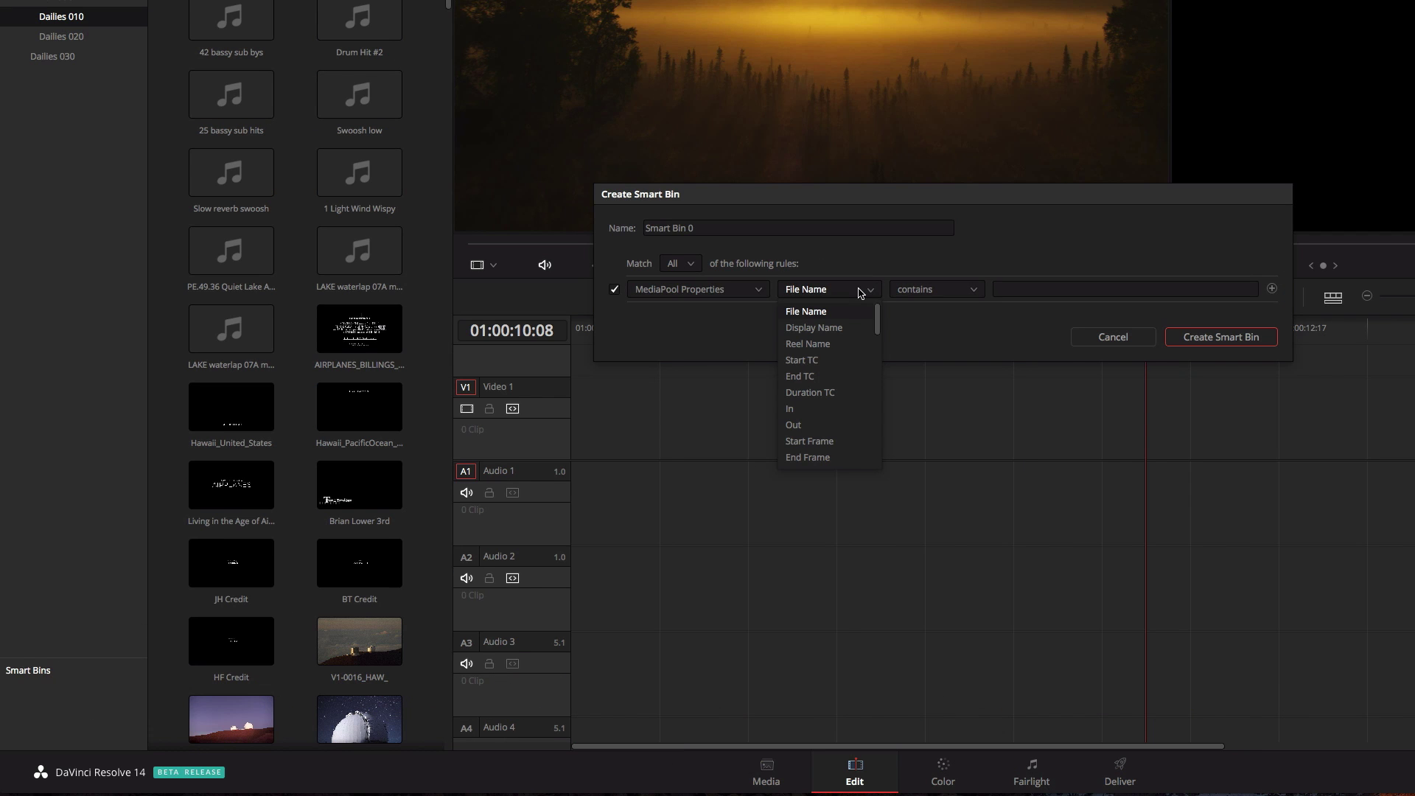
pyautogui.scroll(-5, 875, 388)
pyautogui.click(843, 459)
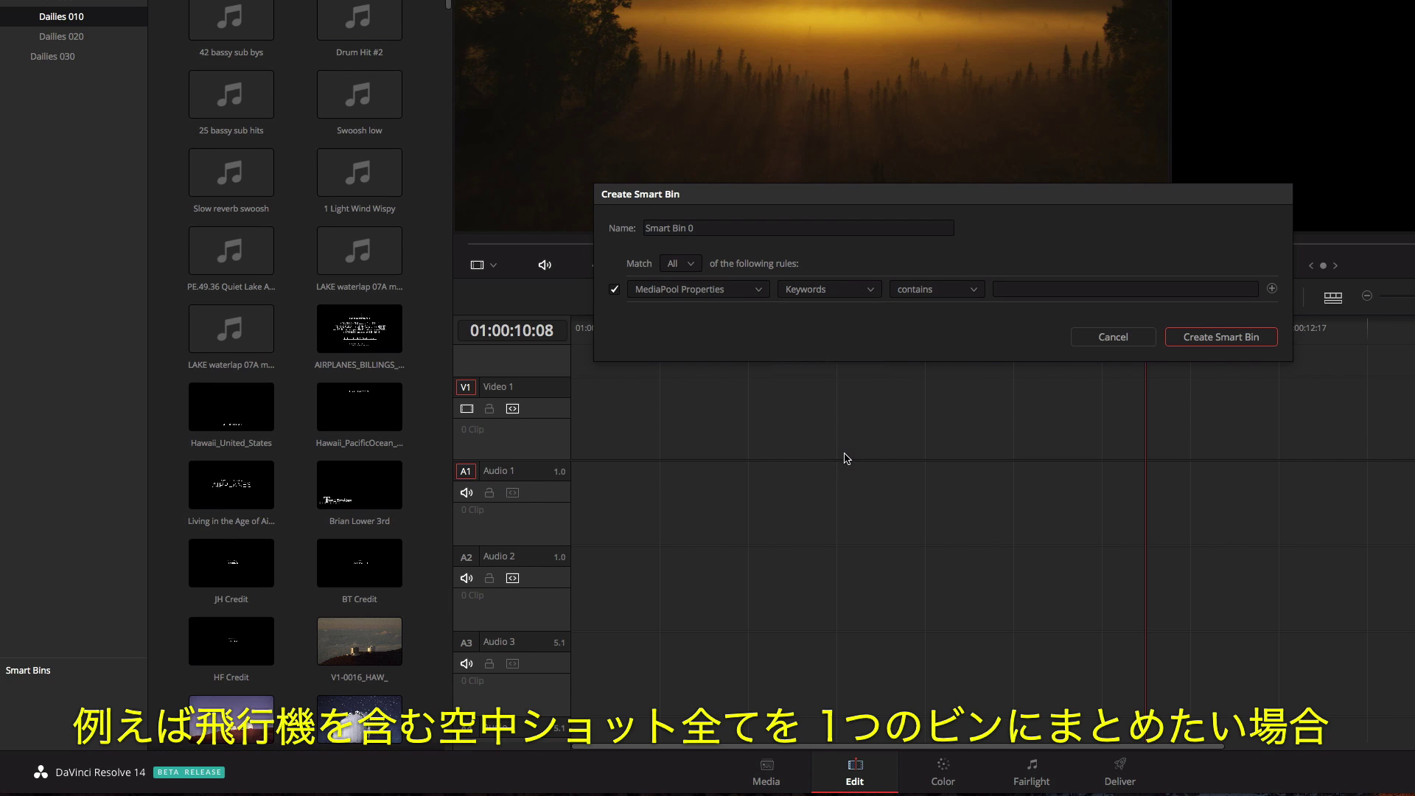
pyautogui.click(1015, 288)
pyautogui.write('aerial')
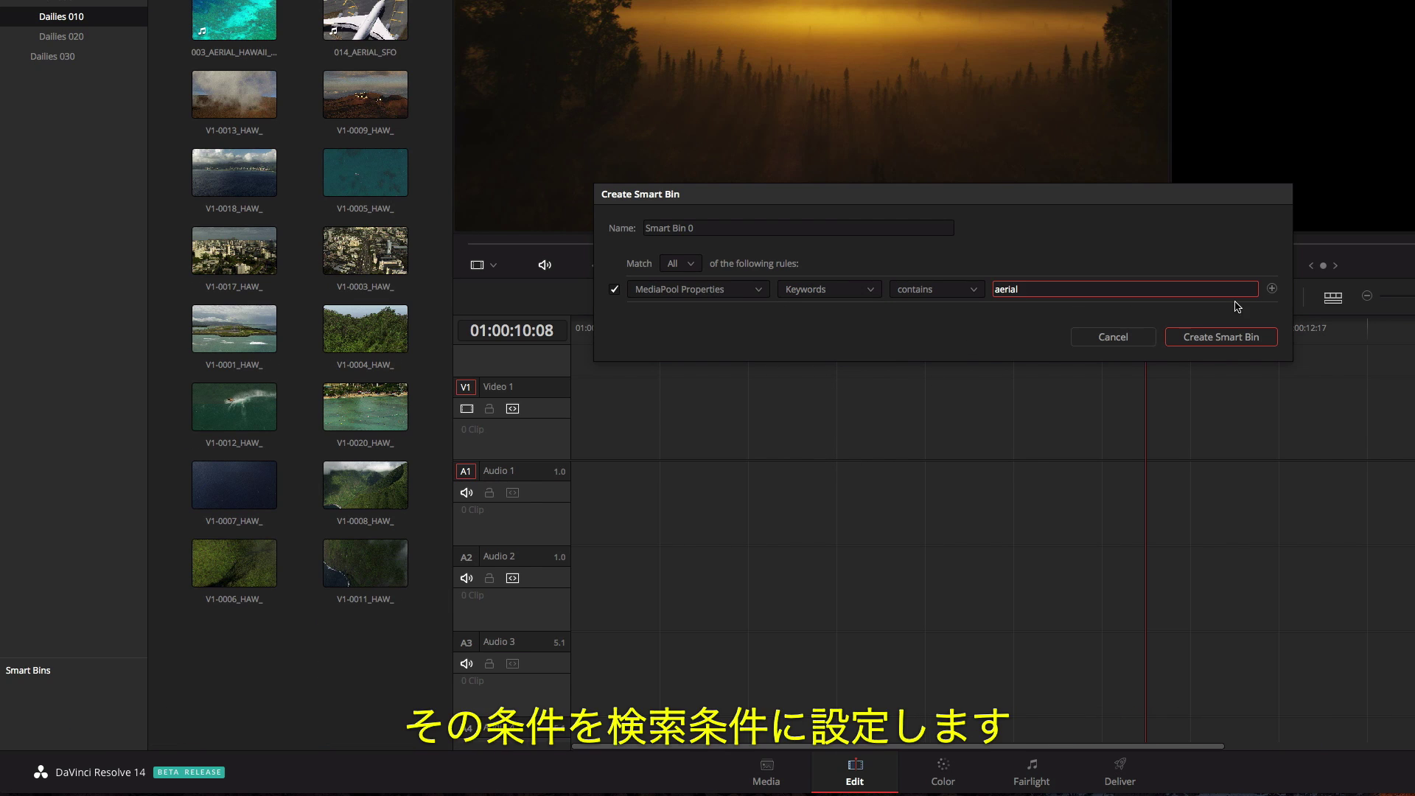
pyautogui.click(1272, 289)
pyautogui.click(1223, 314)
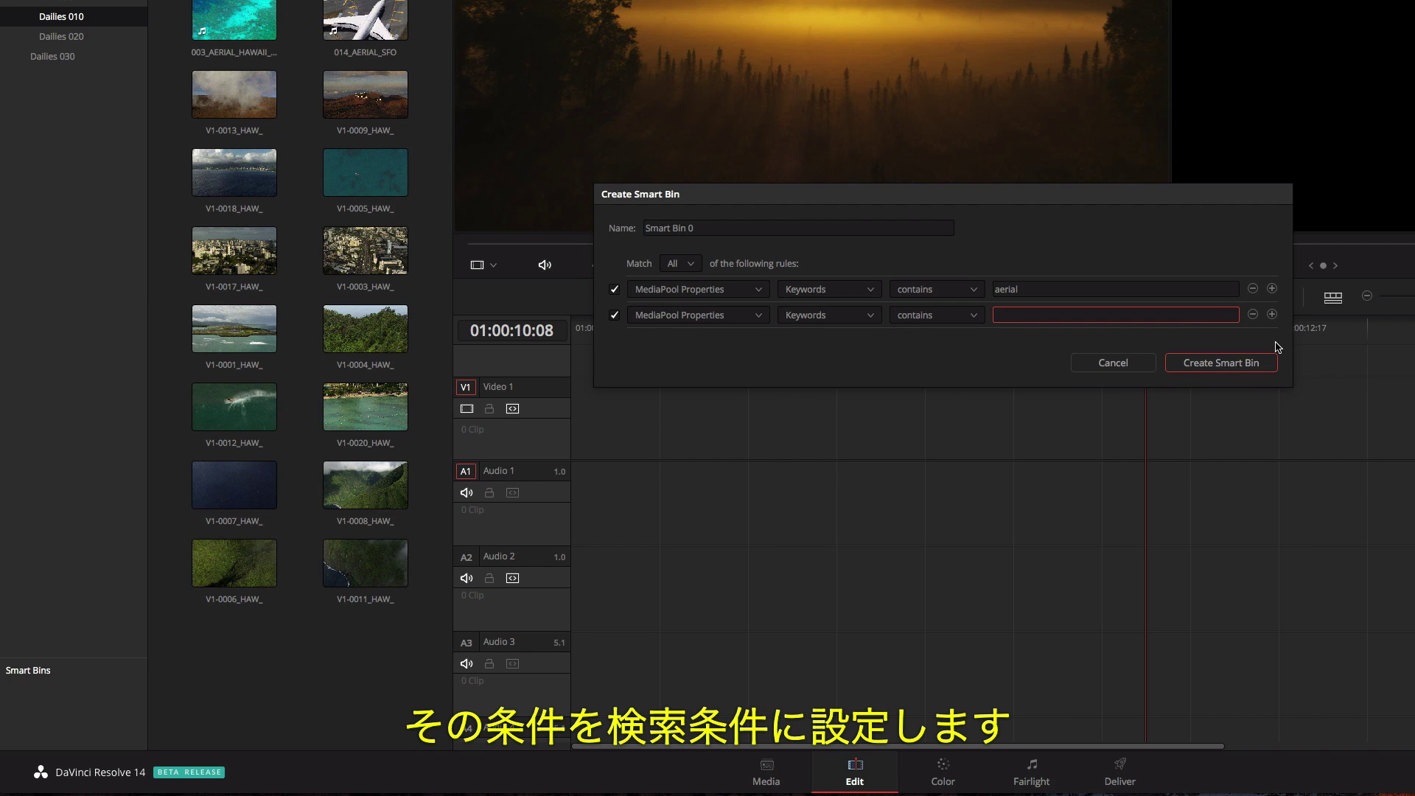
pyautogui.write('plan')
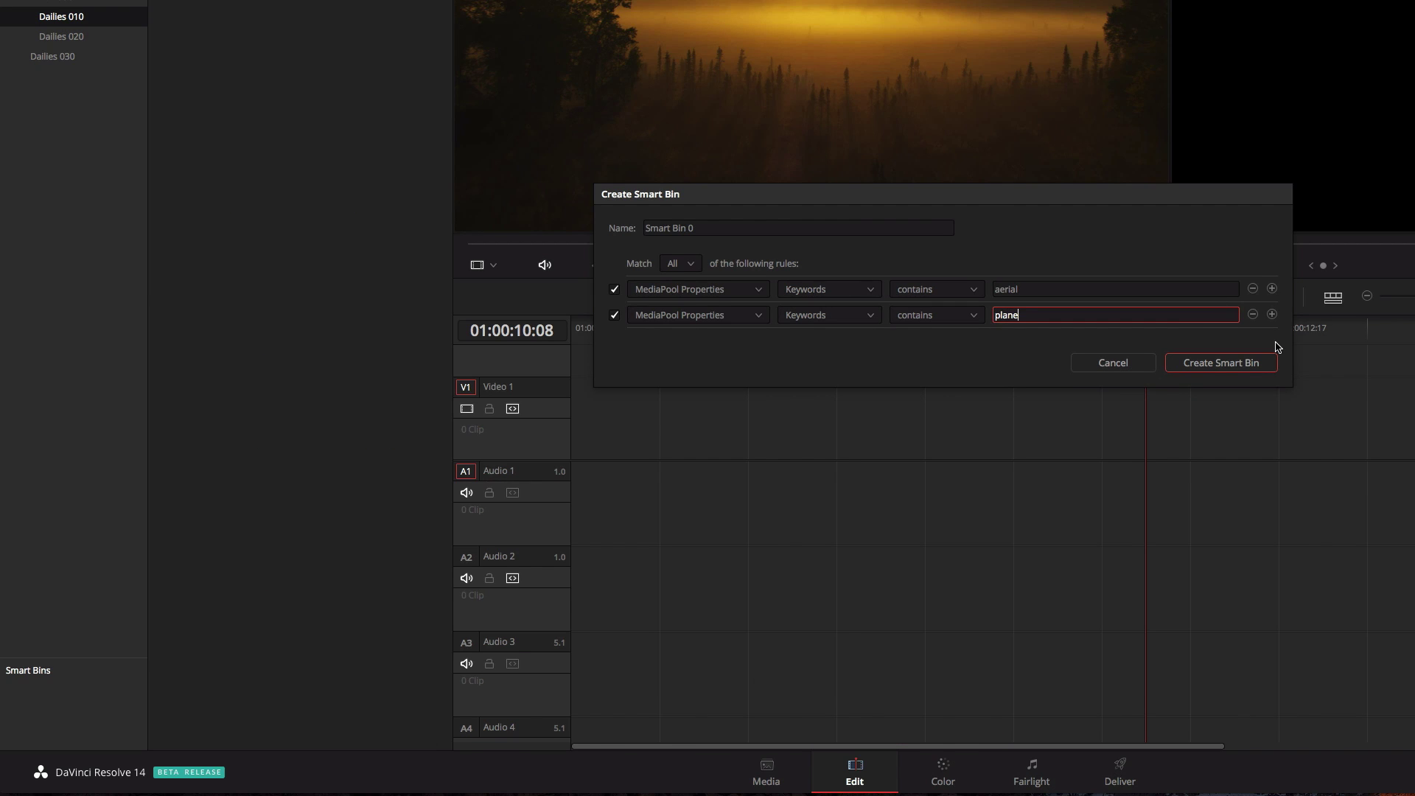
pyautogui.write('e')
pyautogui.click(1231, 362)
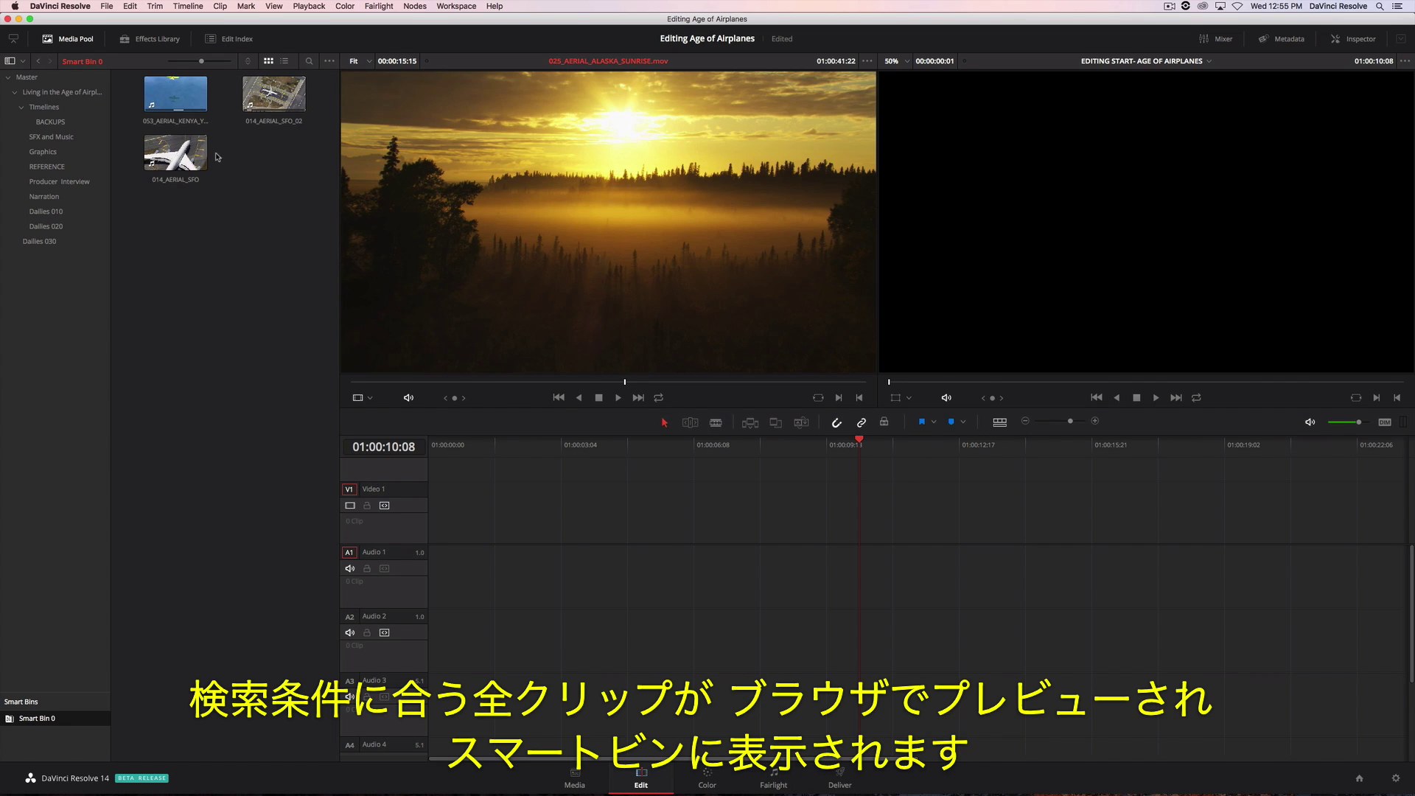
# Step: Place the three Smart Bin 0 aerial clips on the timeline and review the edit
pyautogui.moveTo(133, 82); pyautogui.dragTo(271, 175)
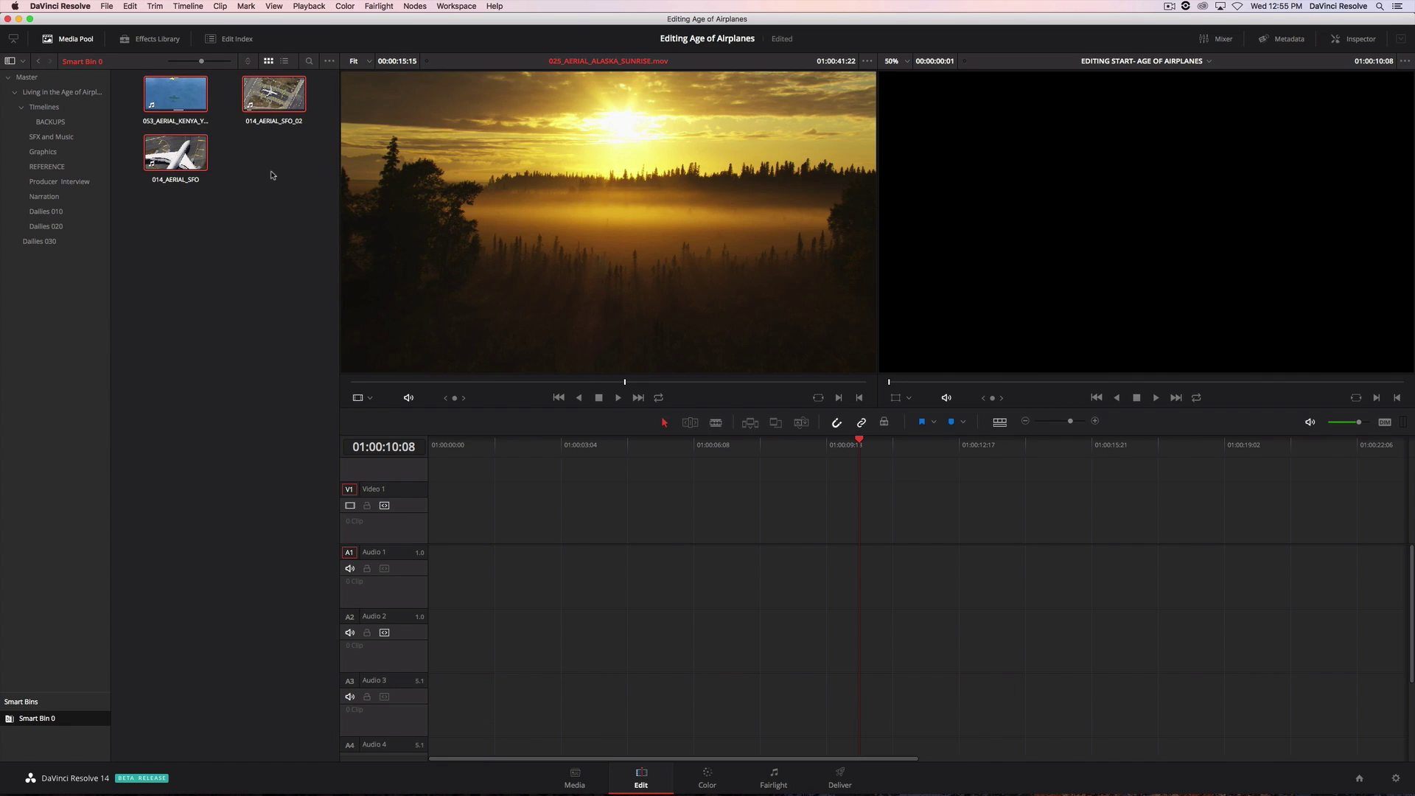
pyautogui.moveTo(267, 105); pyautogui.dragTo(426, 532)
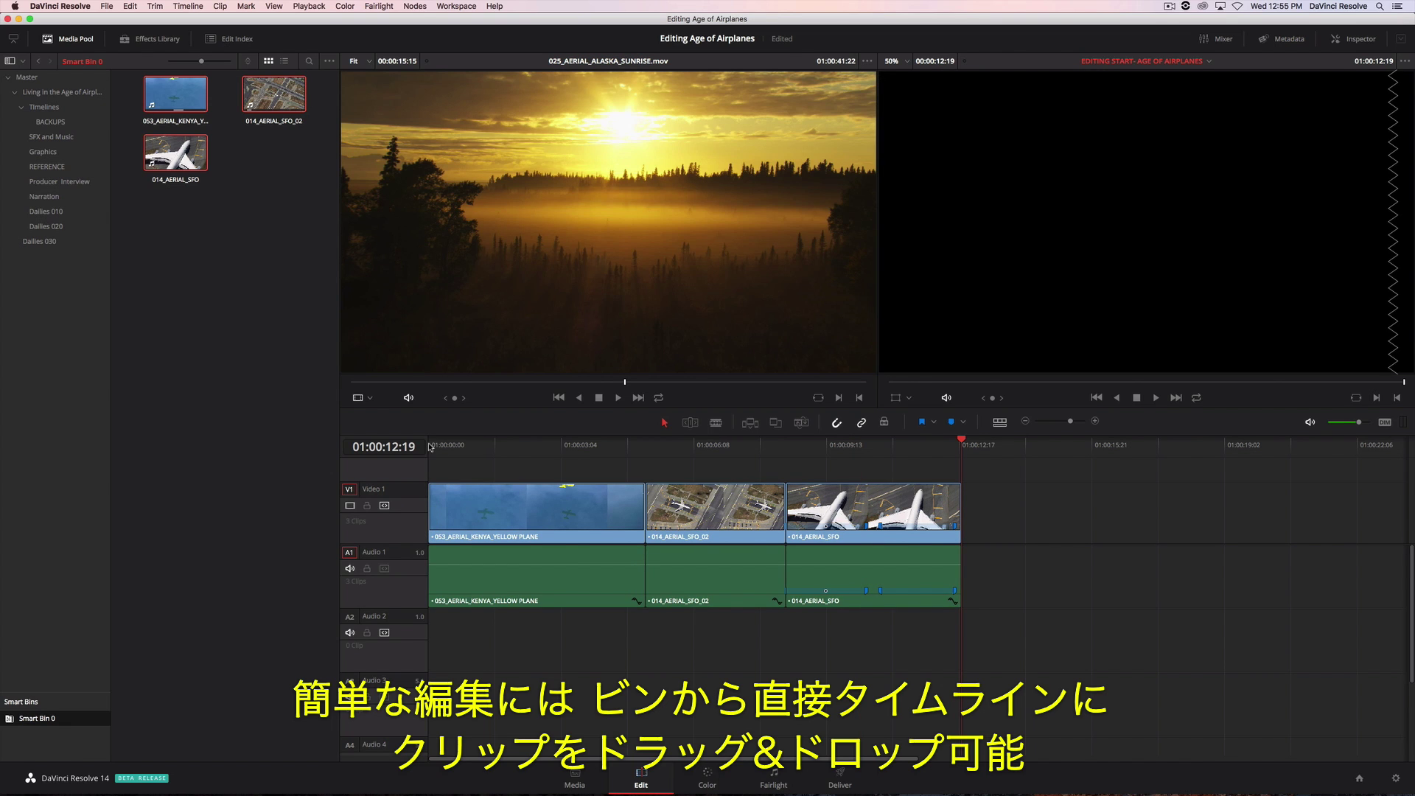
pyautogui.moveTo(430, 446); pyautogui.dragTo(902, 471)
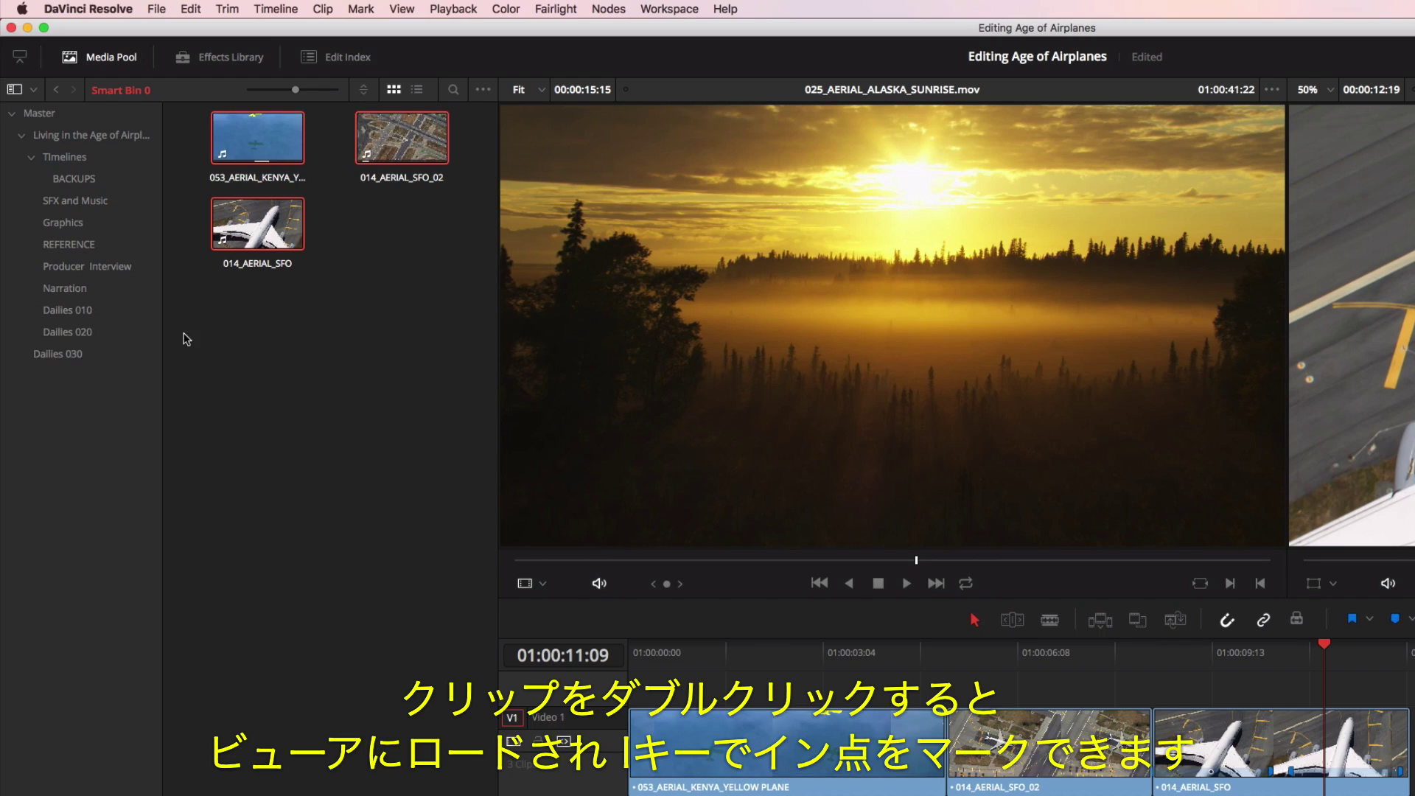
# Step: Load A299C006_ST_MAARTEN_LANDING_W_PEOPLE and mark in and out points for an 00:00:08:05 range
pyautogui.click(103, 313)
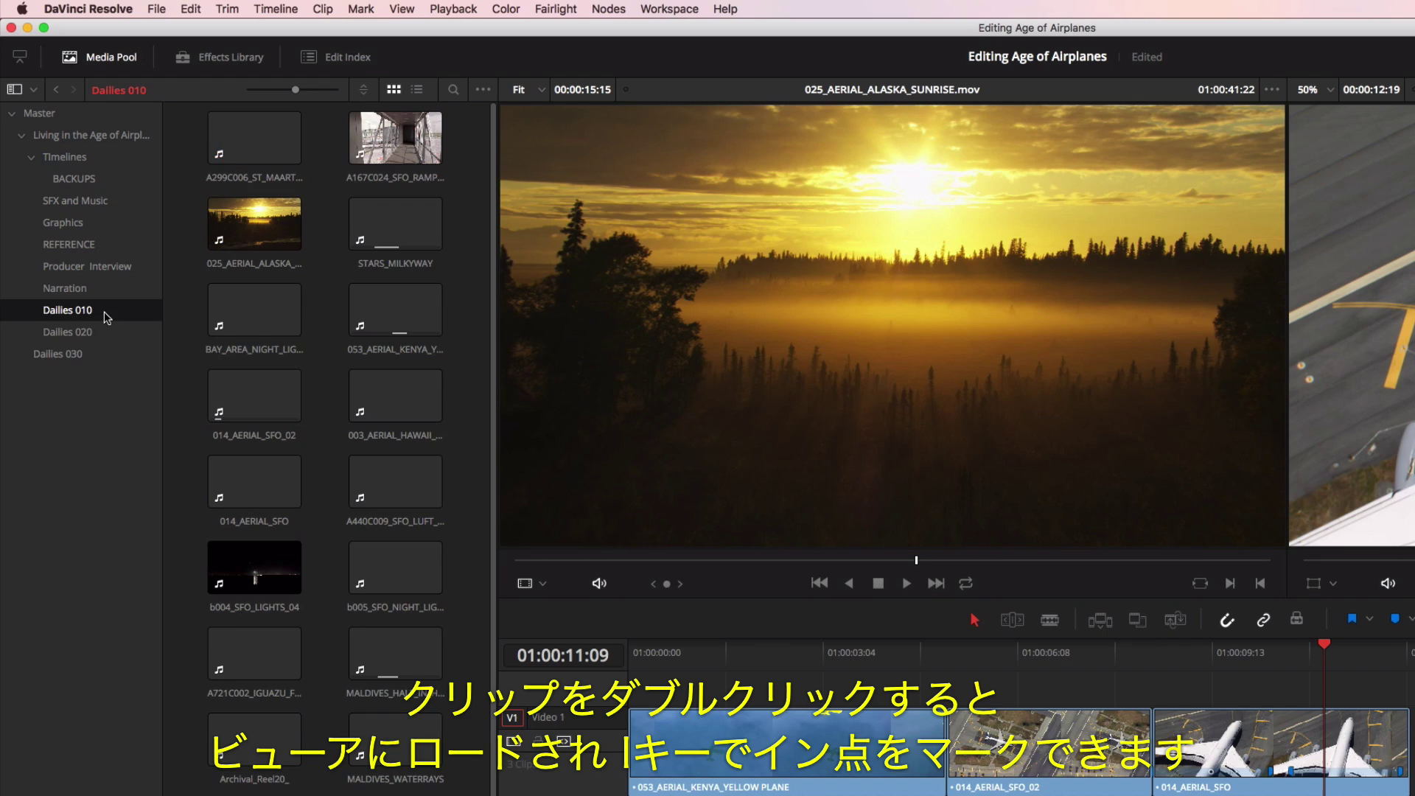
pyautogui.doubleClick(269, 149)
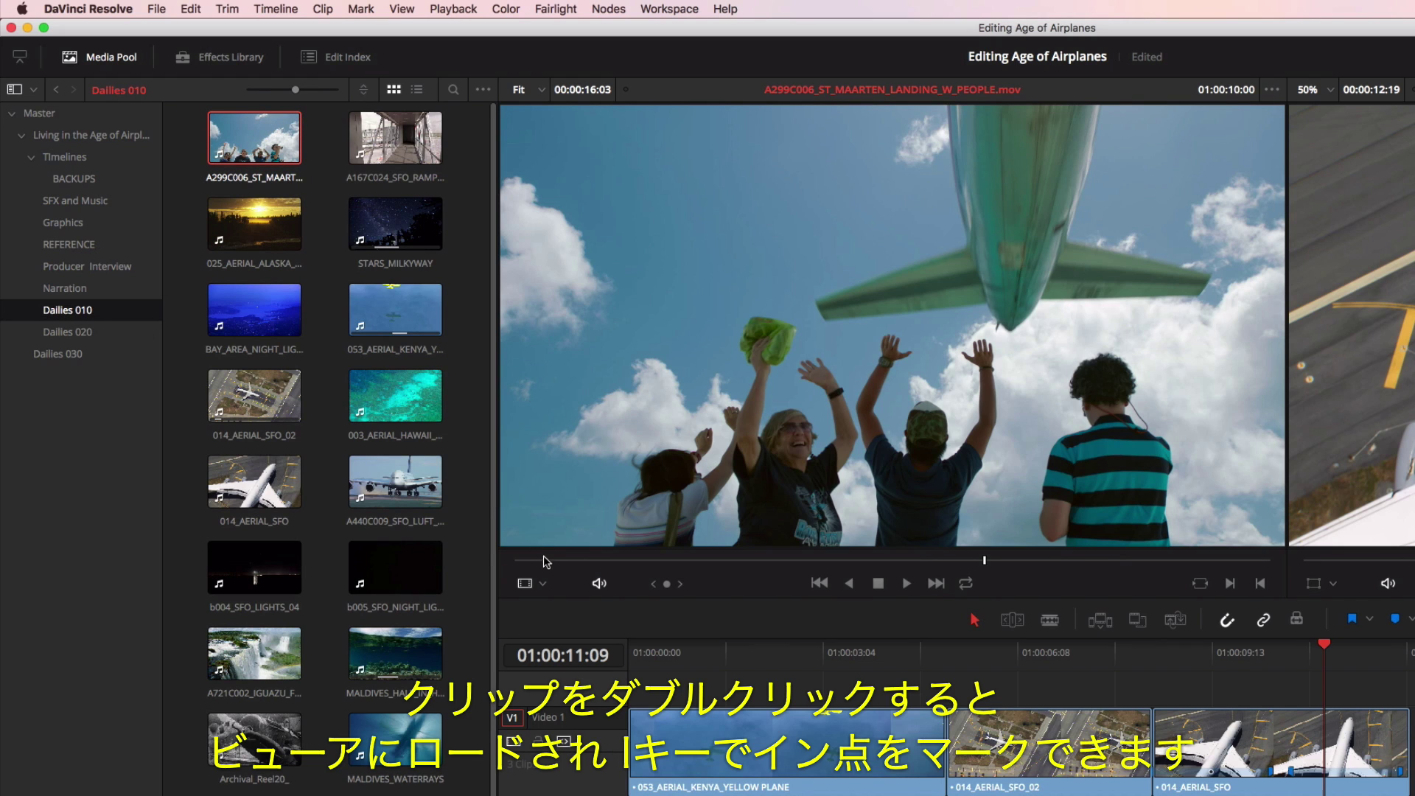
pyautogui.moveTo(546, 562); pyautogui.dragTo(656, 573)
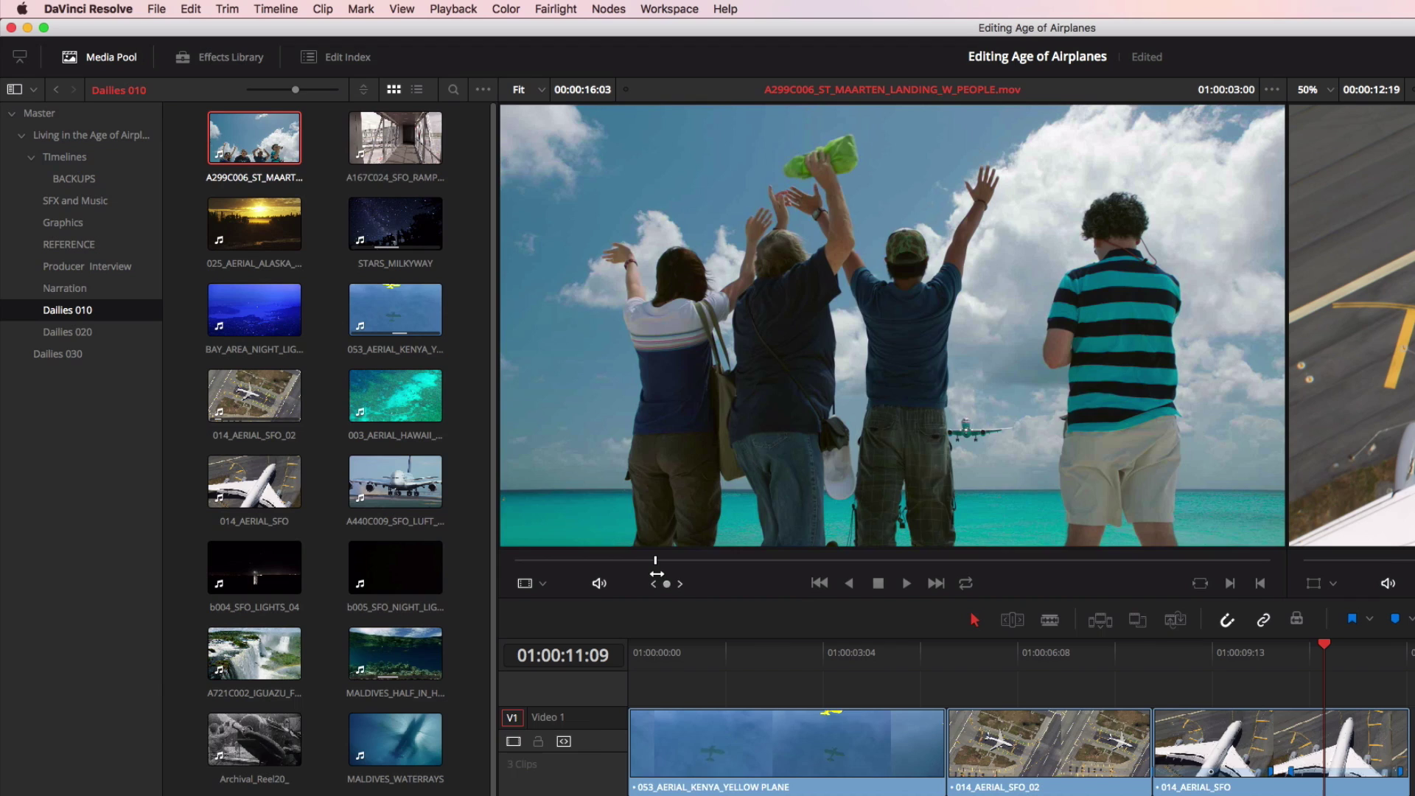
pyautogui.press('i')
pyautogui.press('l')
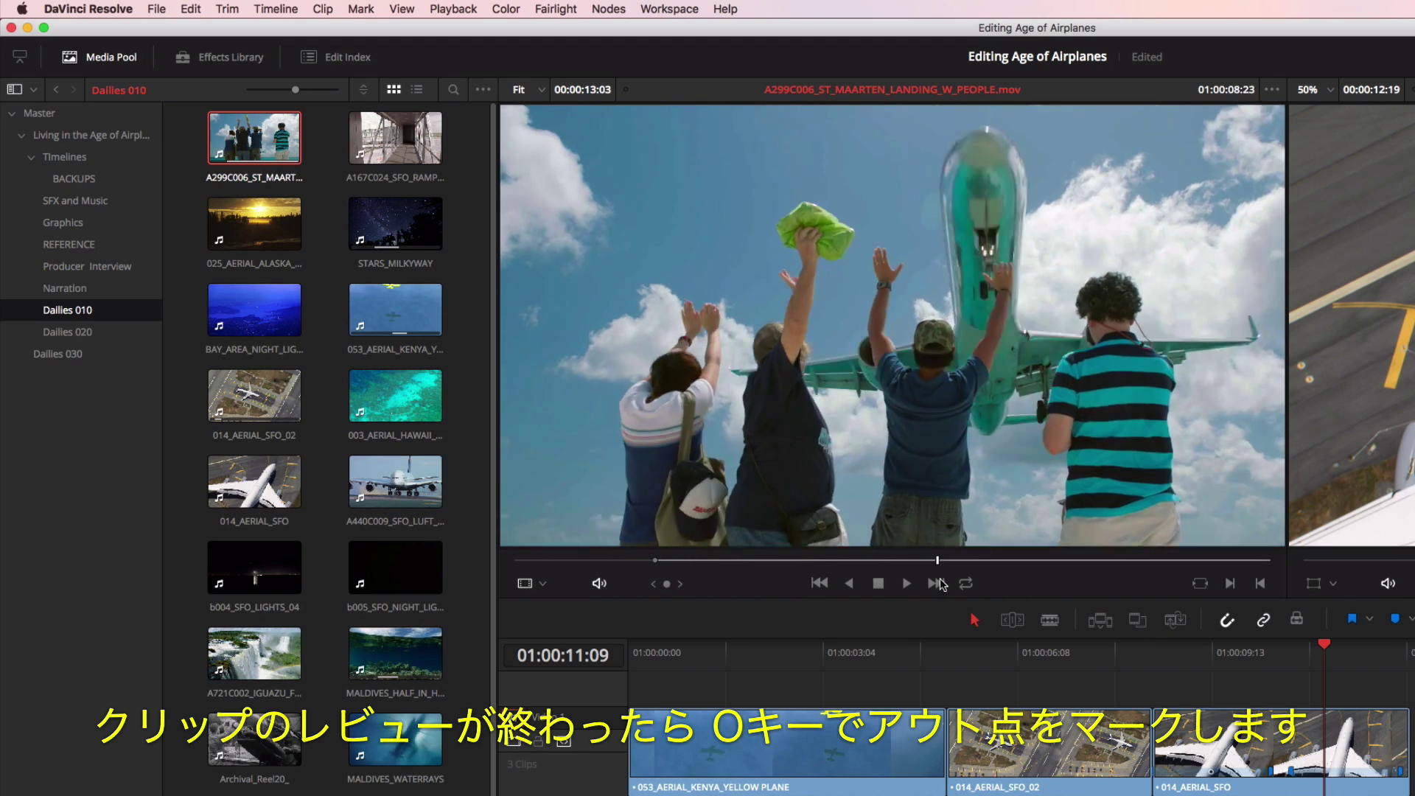
pyautogui.press('o')
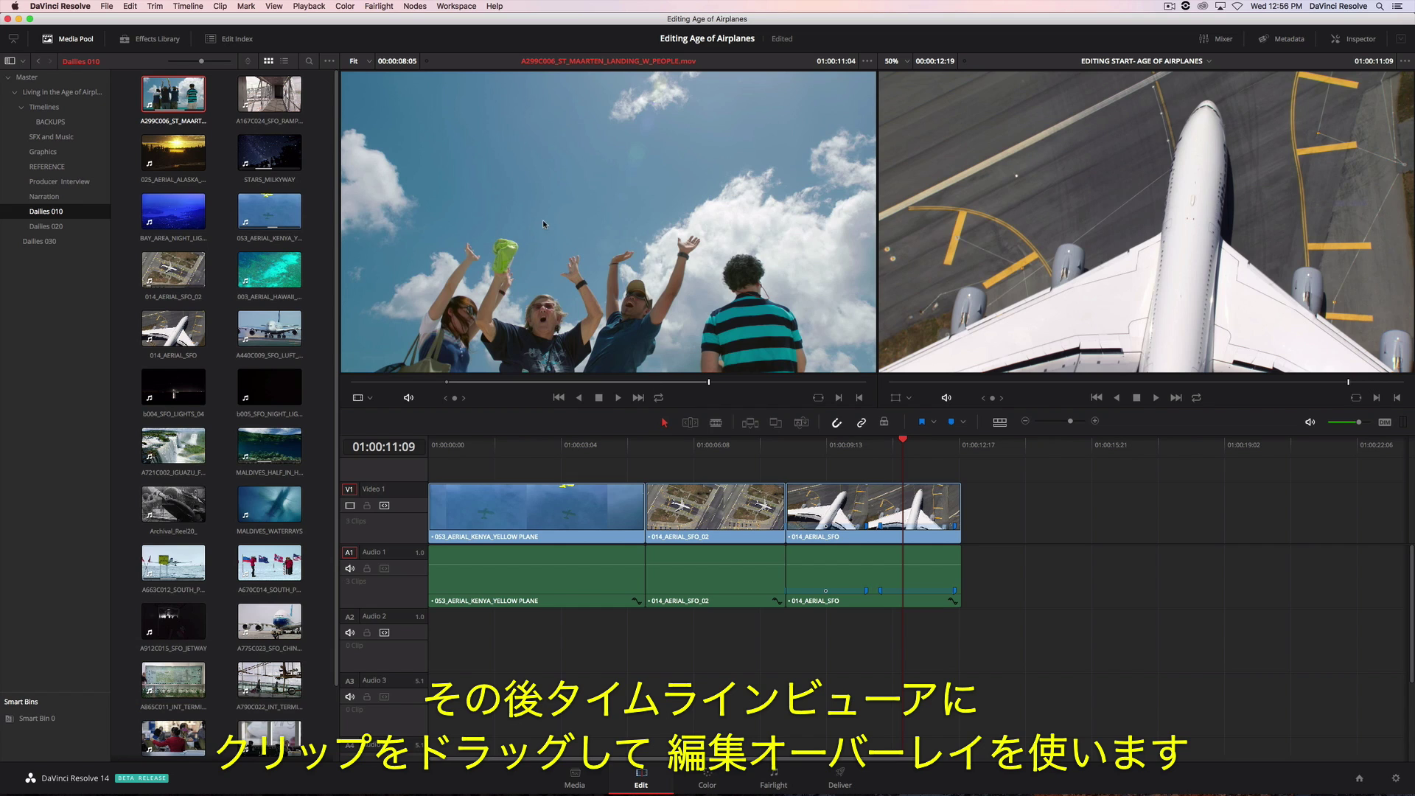
# Step: Append the marked St Maarten landing clip as the fourth timeline clip, ending at 01:00:21:00
pyautogui.moveTo(543, 224); pyautogui.dragTo(1190, 219)
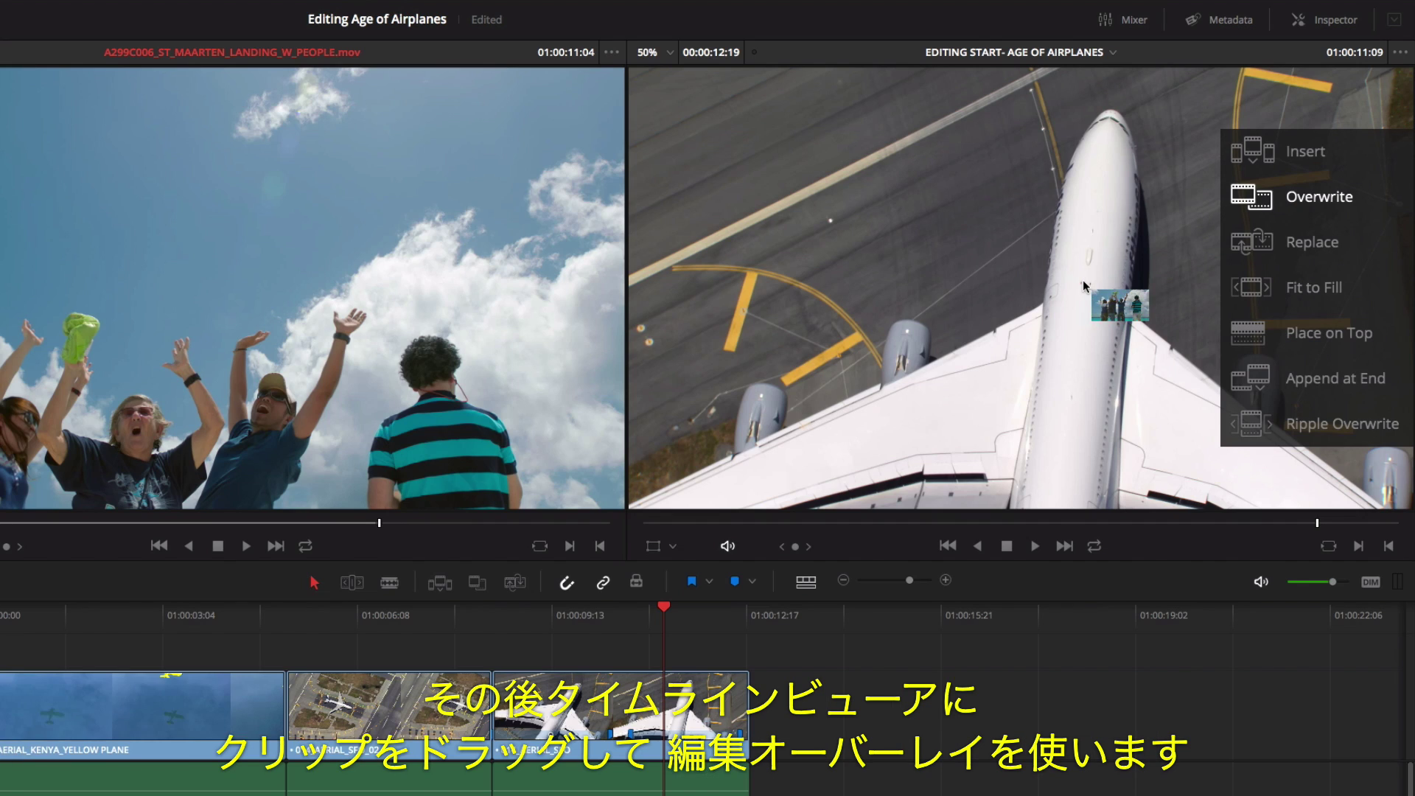
pyautogui.moveTo(1083, 286); pyautogui.dragTo(1261, 382)
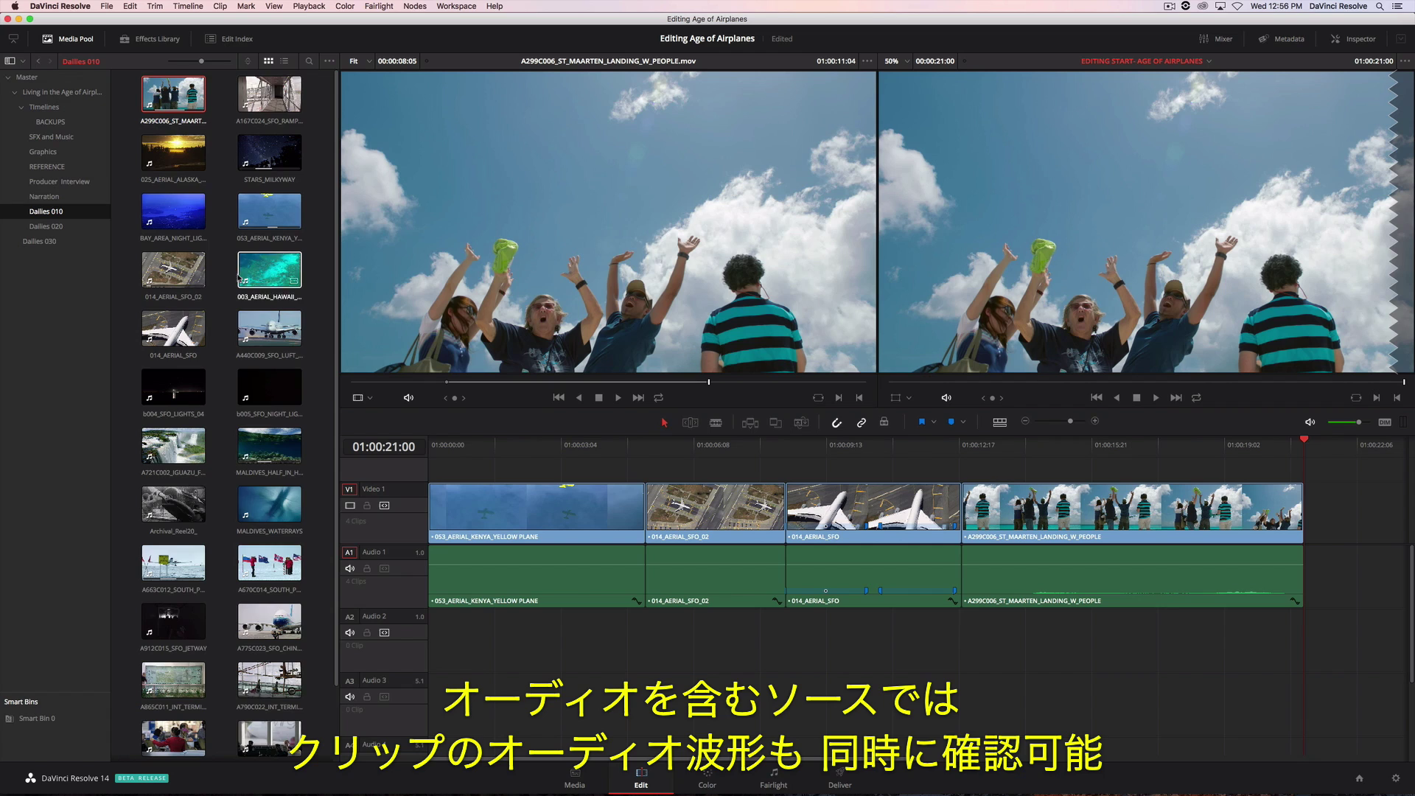
# Step: Load 01_Brian_Int_Edit from Producer Interview with a zoomed audio waveform showing
pyautogui.click(58, 181)
pyautogui.doubleClick(273, 102)
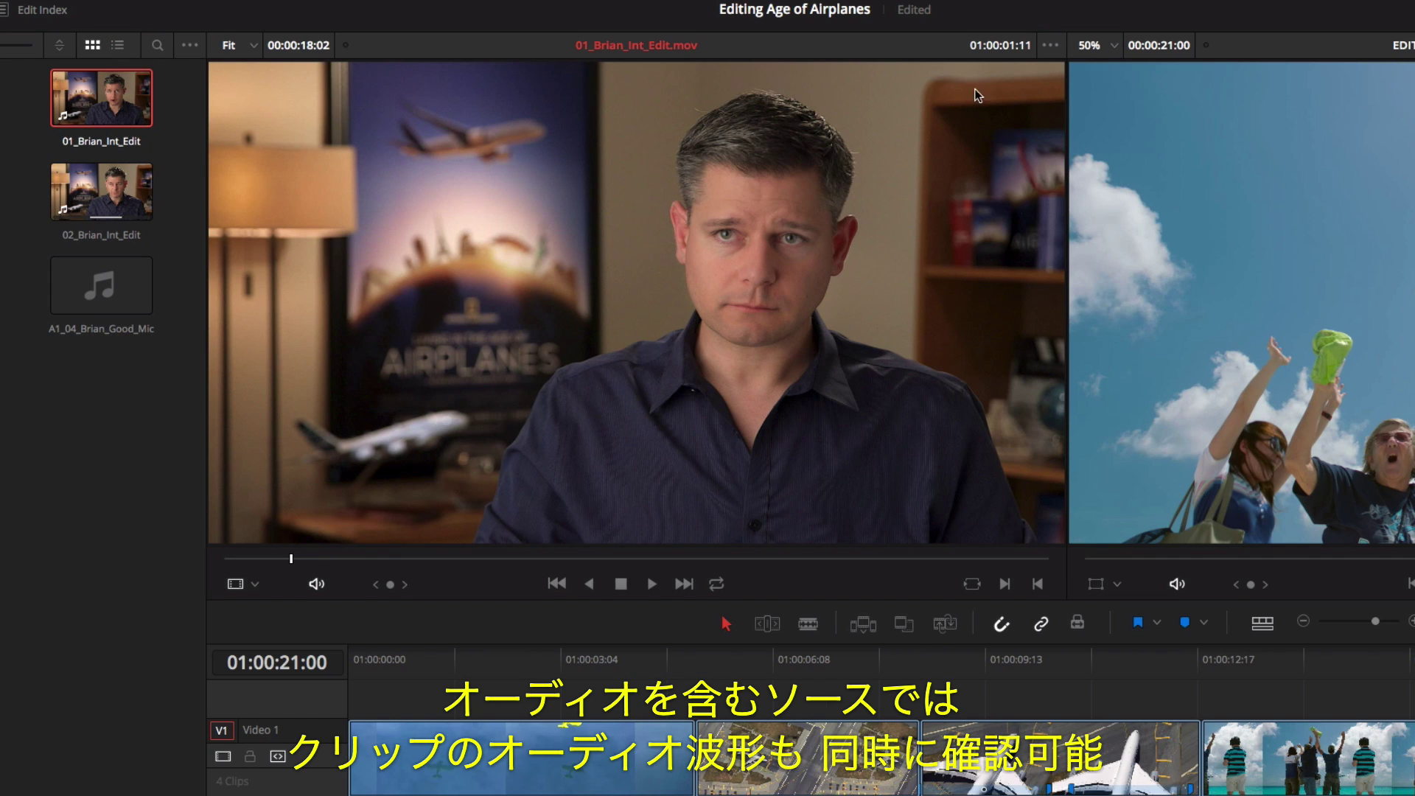
pyautogui.click(1050, 45)
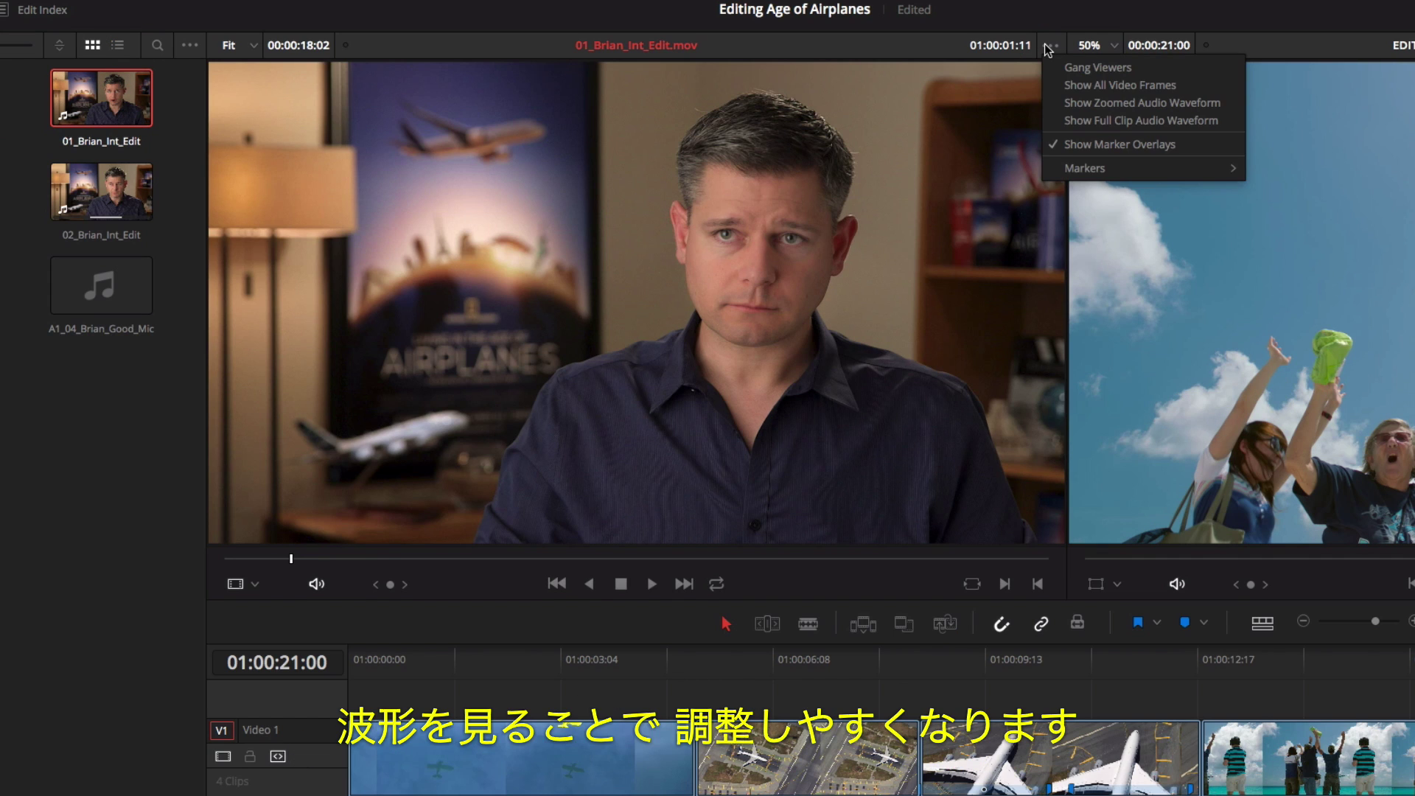
pyautogui.click(1069, 110)
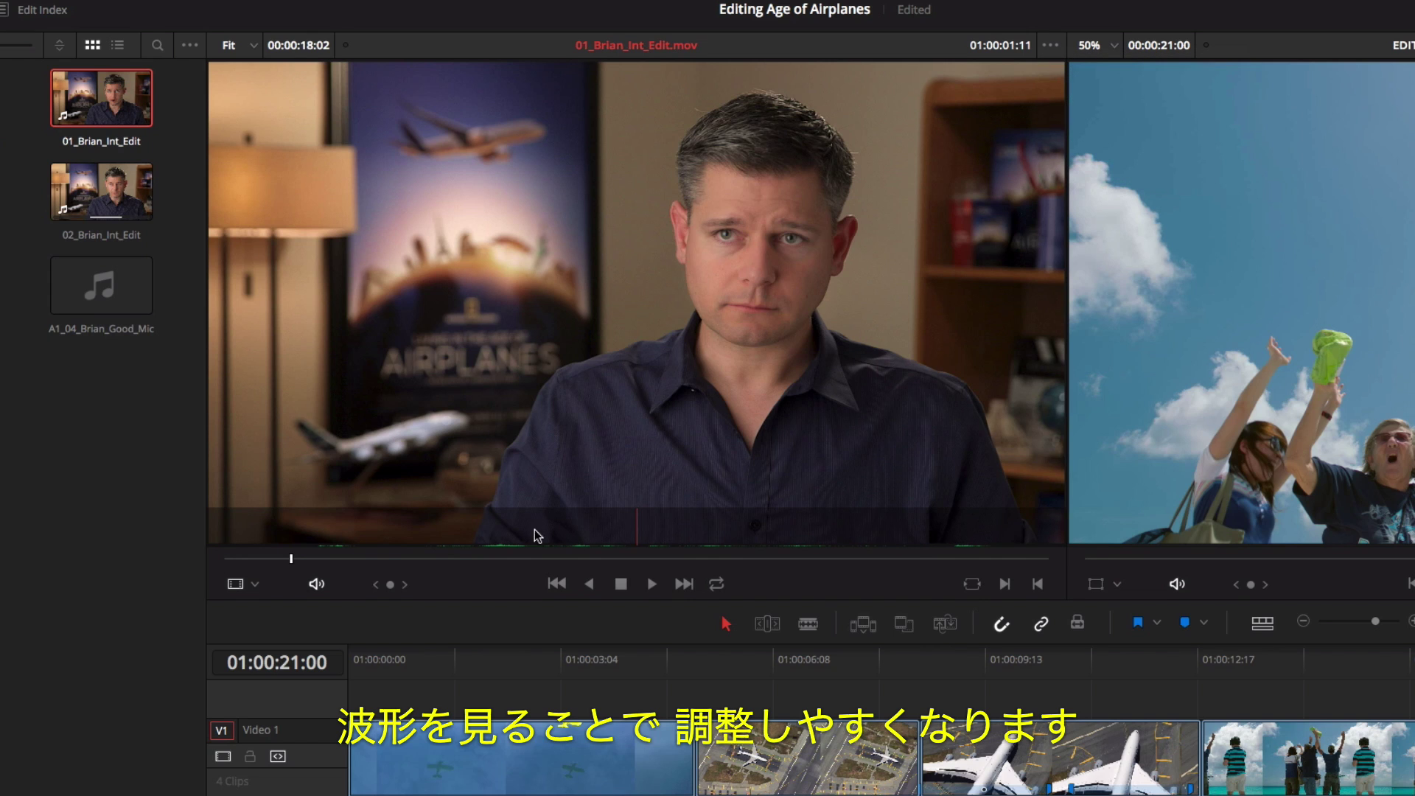
# Step: Mark an In point where the speech begins and locate the end of the phrase
pyautogui.moveTo(306, 563); pyautogui.dragTo(469, 575)
pyautogui.press('i')
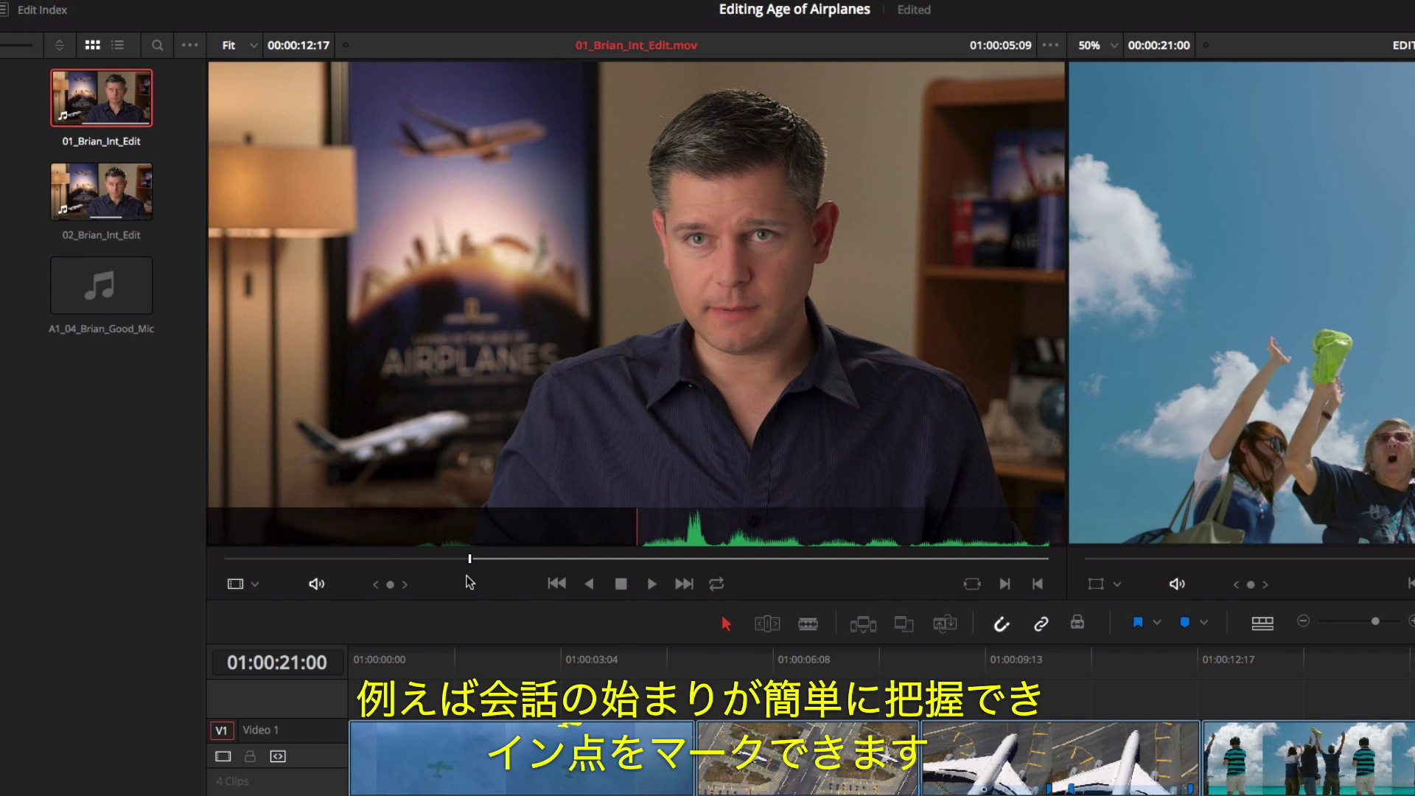
pyautogui.press('space')
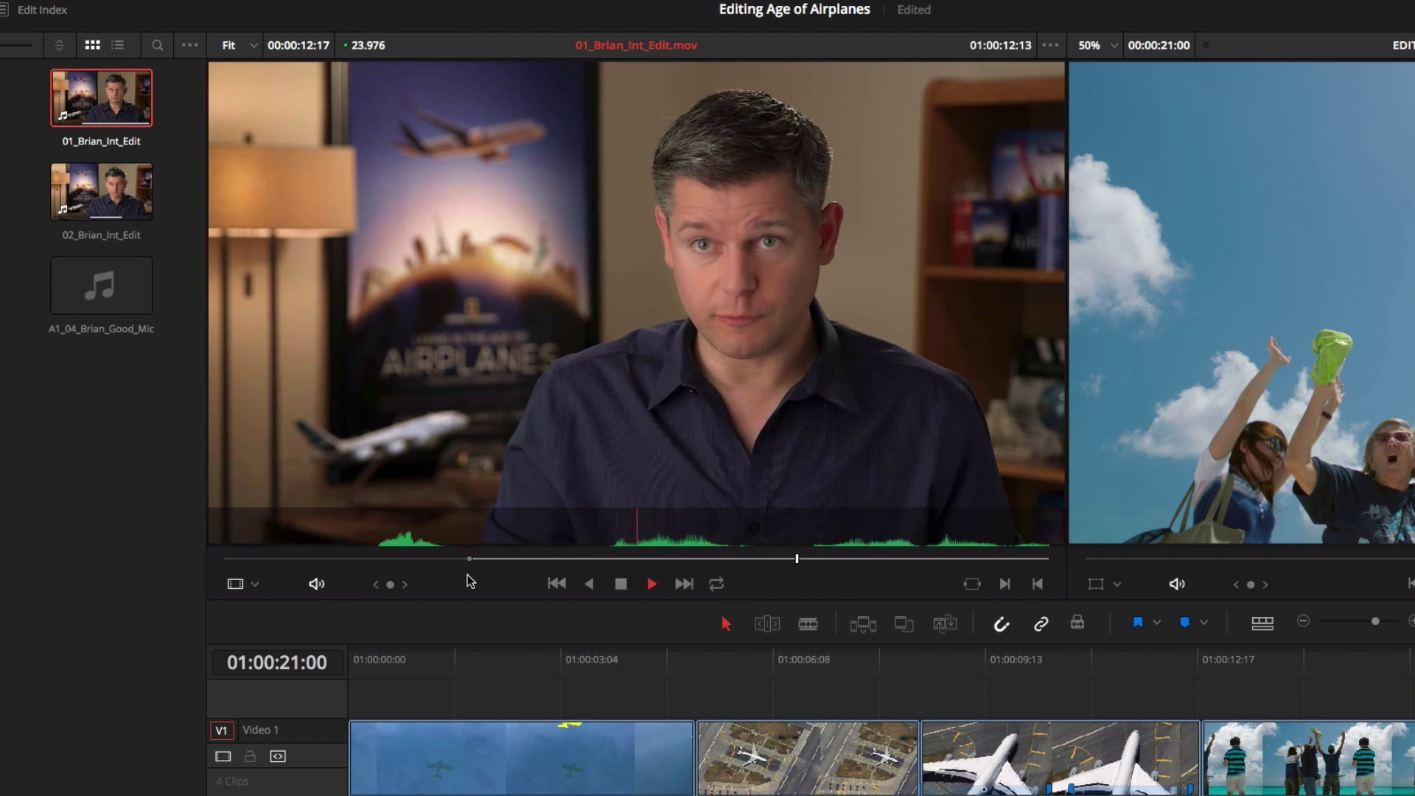
pyautogui.press('space')
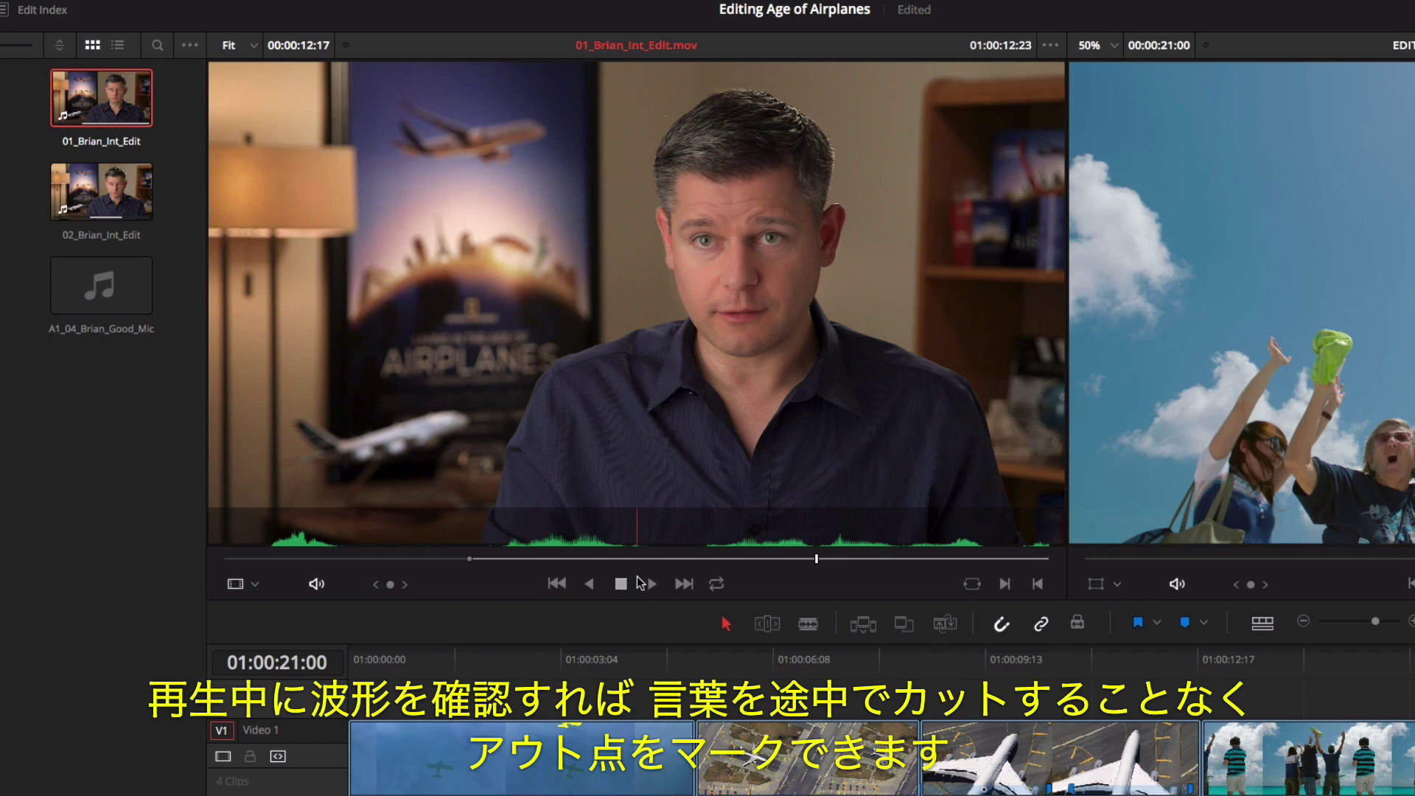
pyautogui.click(818, 560)
pyautogui.moveTo(819, 562)
pyautogui.mouseDown()
pyautogui.moveTo(916, 566)
pyautogui.moveTo(820, 561)
pyautogui.mouseUp()
# Step: Mark the Out point and insert the interview section at the first cut
pyautogui.press('o')
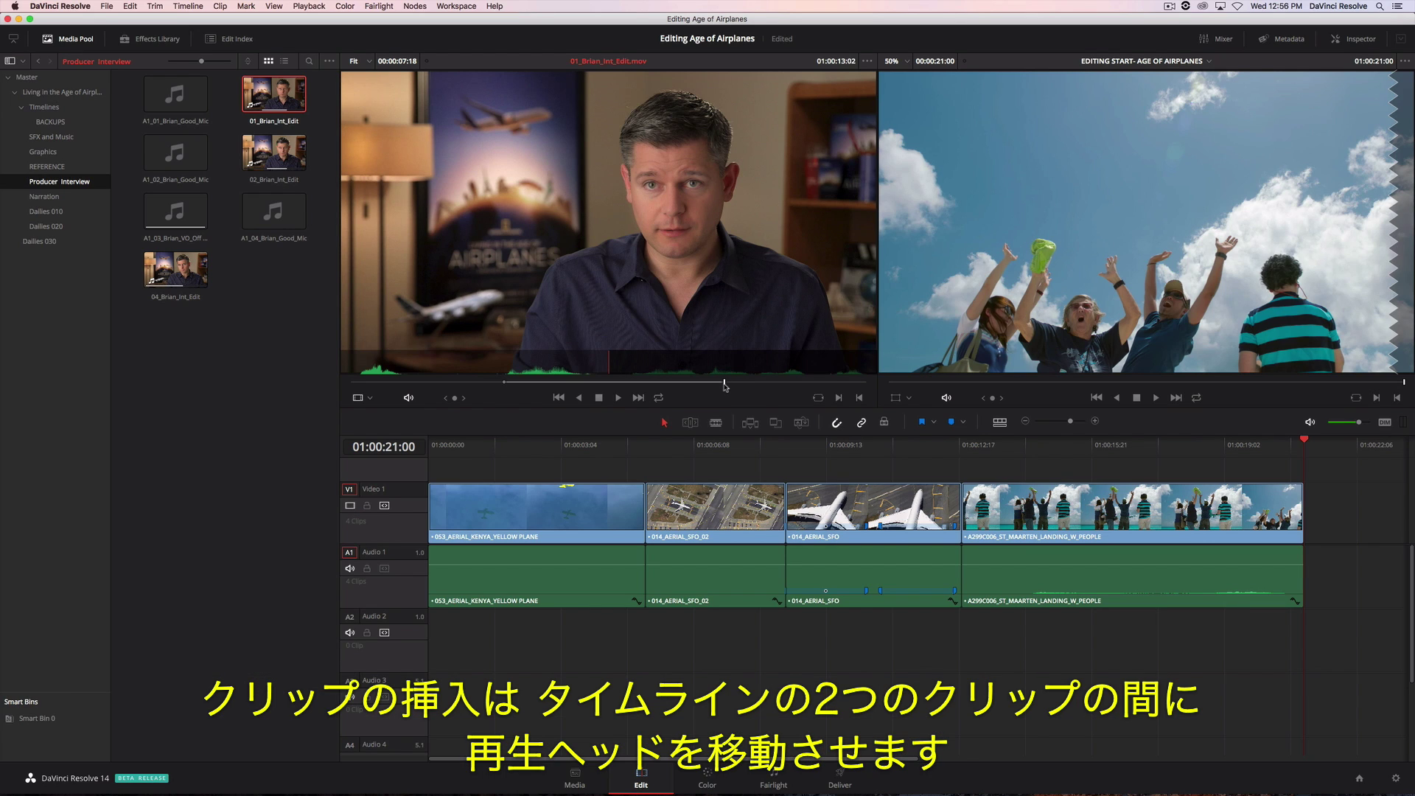
pyautogui.moveTo(1303, 443); pyautogui.dragTo(638, 447)
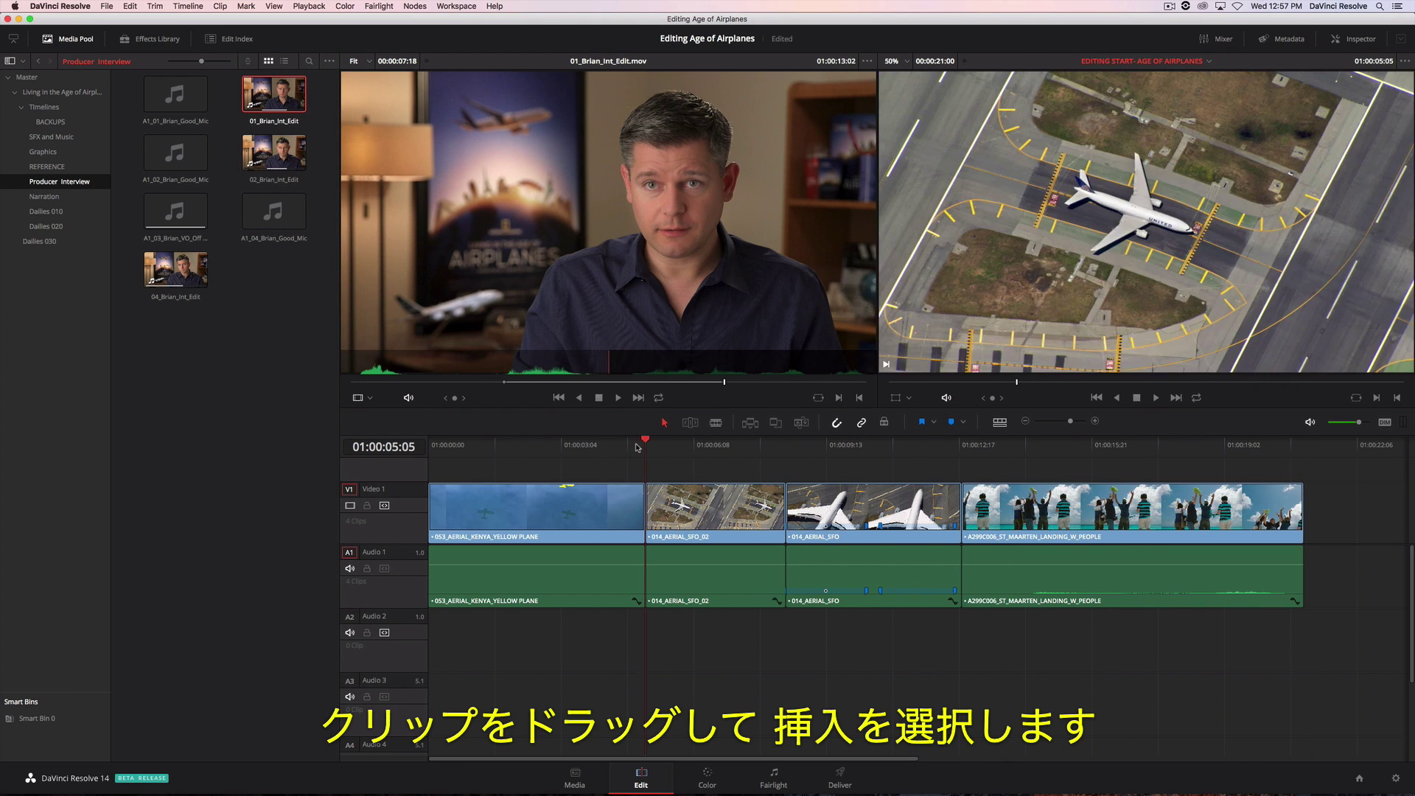
pyautogui.moveTo(564, 273); pyautogui.dragTo(1298, 131)
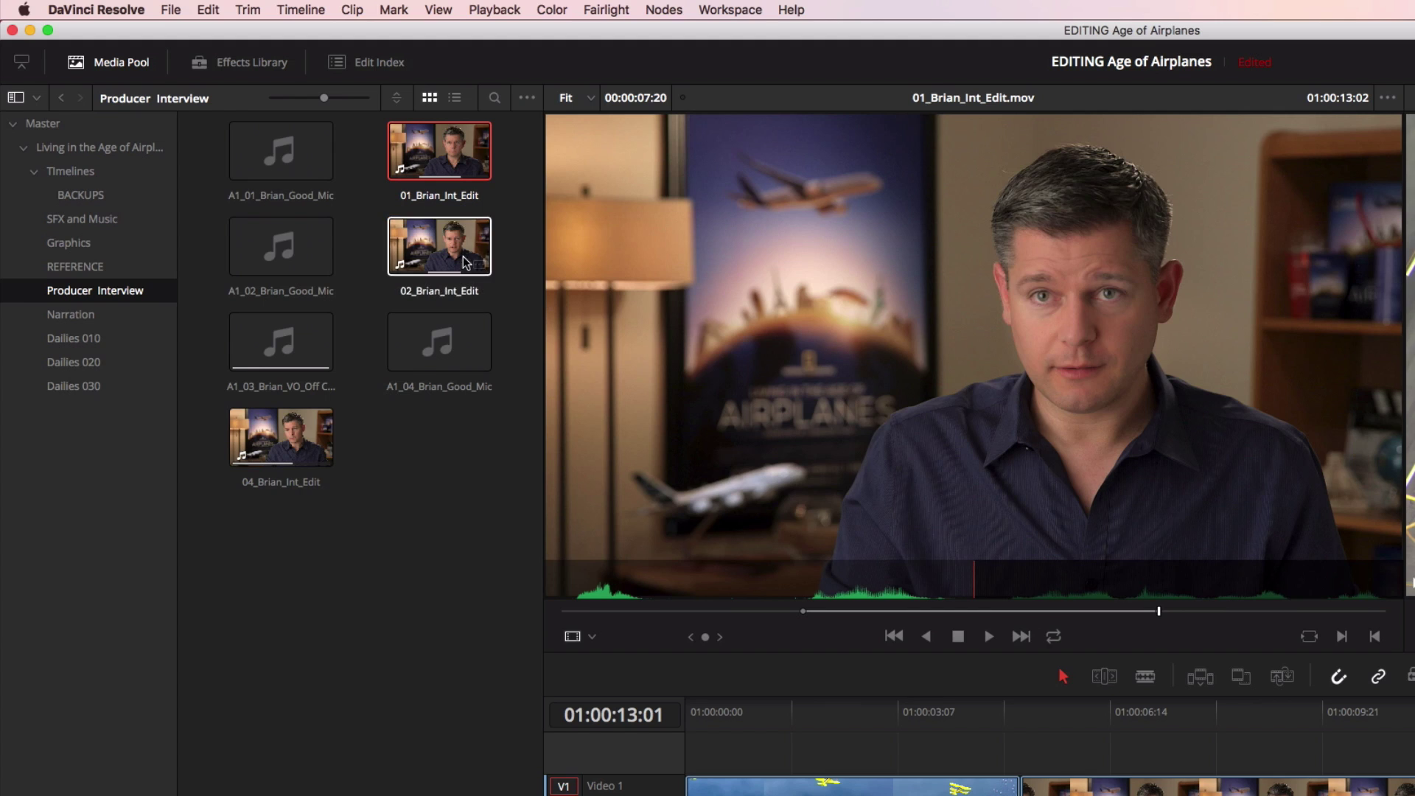
# Step: Add only the audio of 02_Brian_Int_Edit to the timeline
pyautogui.doubleClick(271, 154)
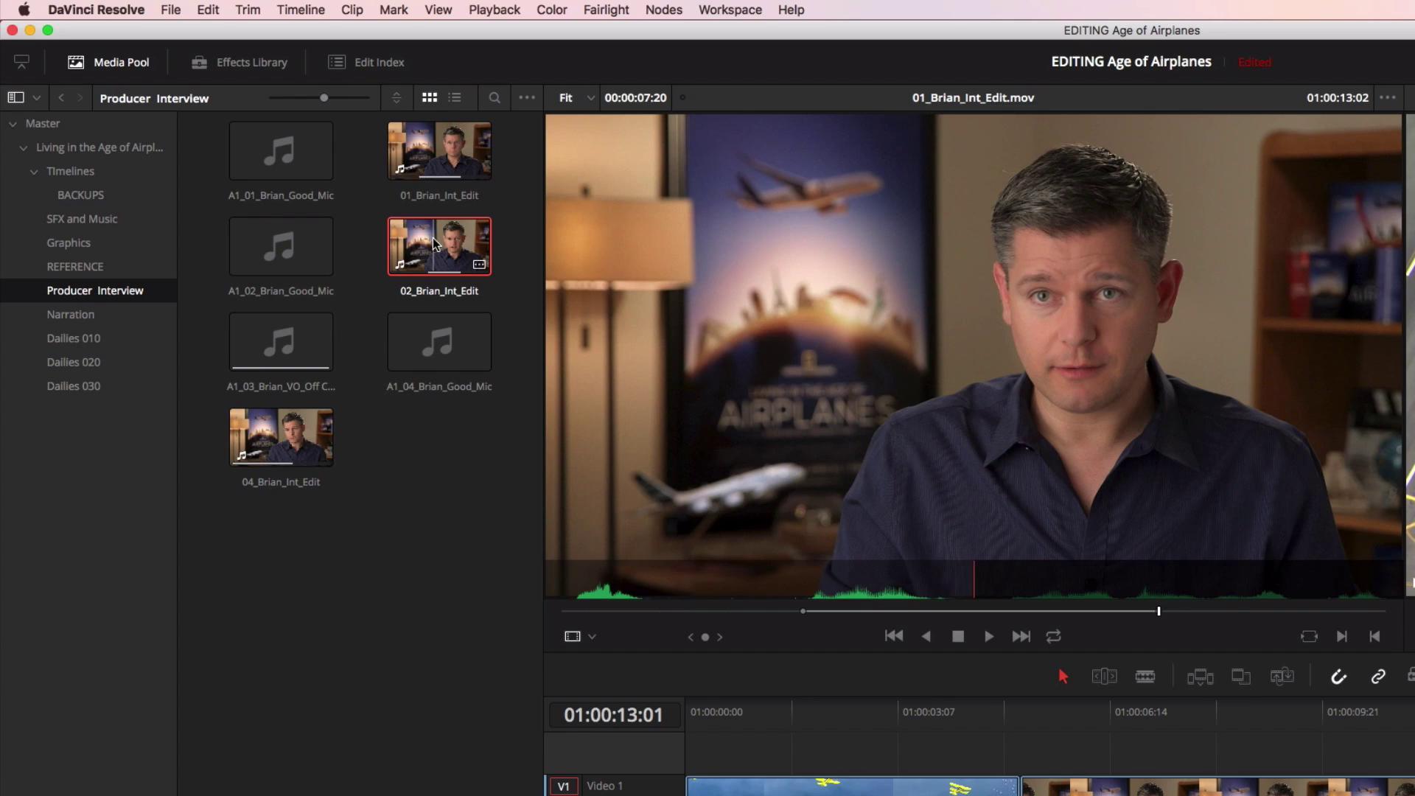
pyautogui.moveTo(811, 393)
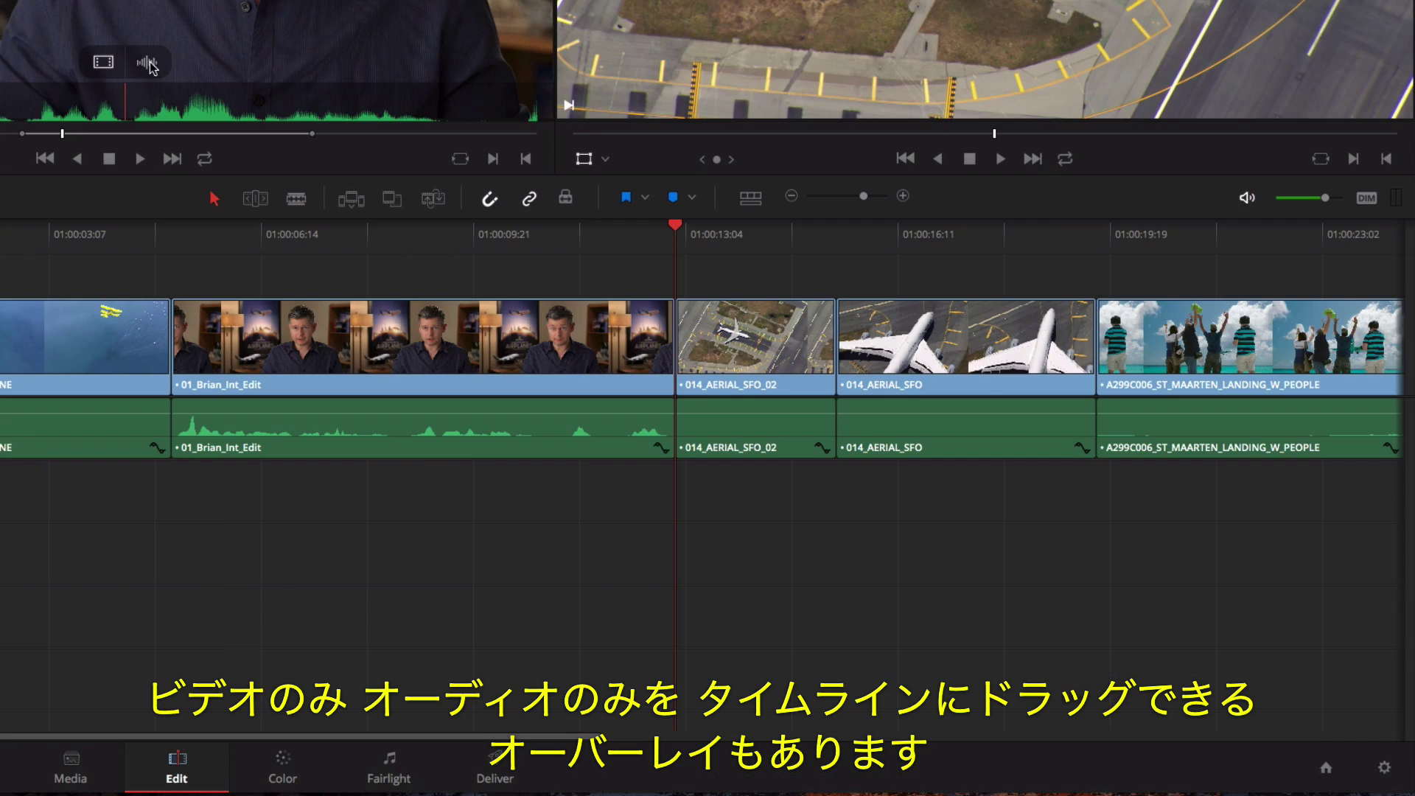
pyautogui.moveTo(149, 67); pyautogui.dragTo(810, 499)
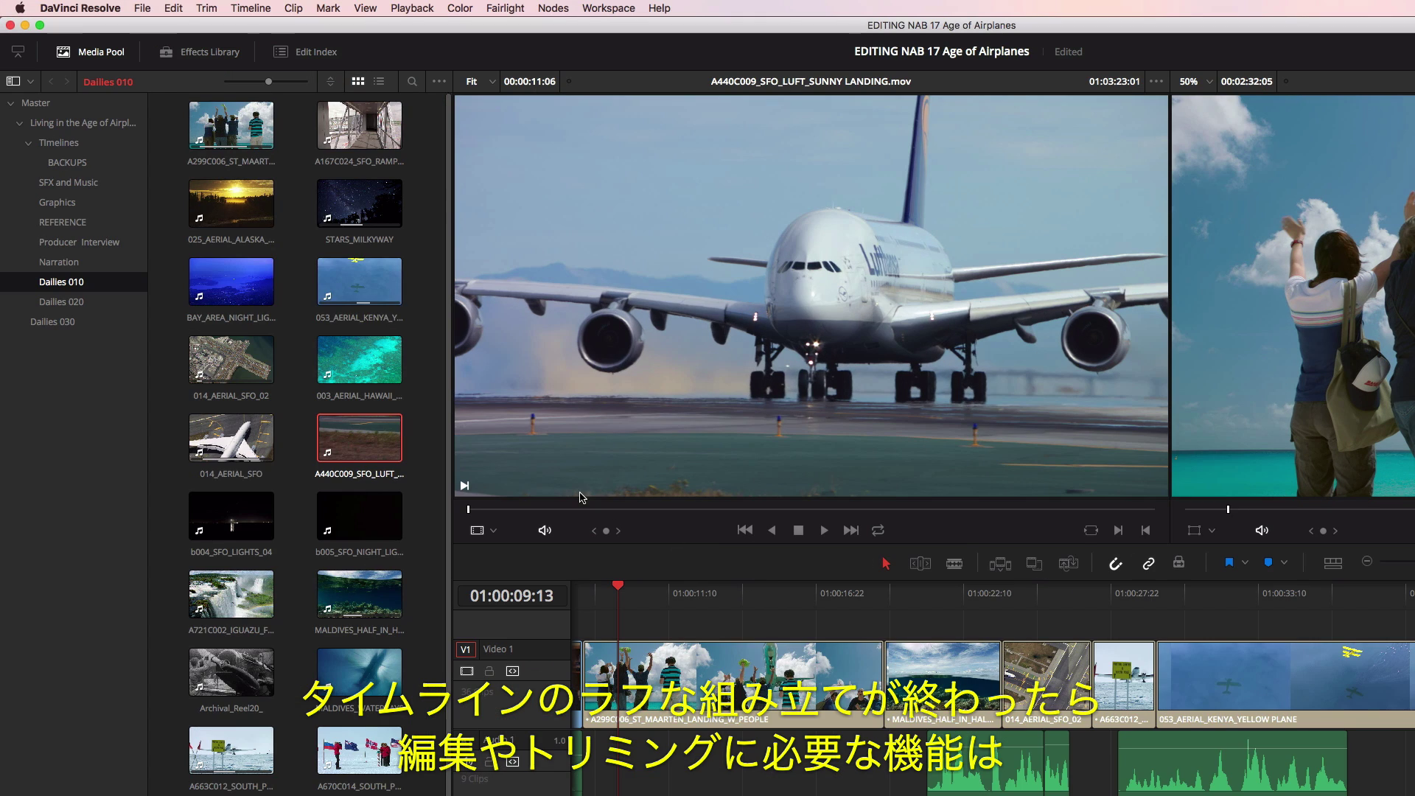
# Step: Roll the St Maarten/Maldives cut to the playhead at 01:00:14:20 using Trim > Roll End to Playhead
pyautogui.click(129, 7)
pyautogui.moveTo(203, 9)
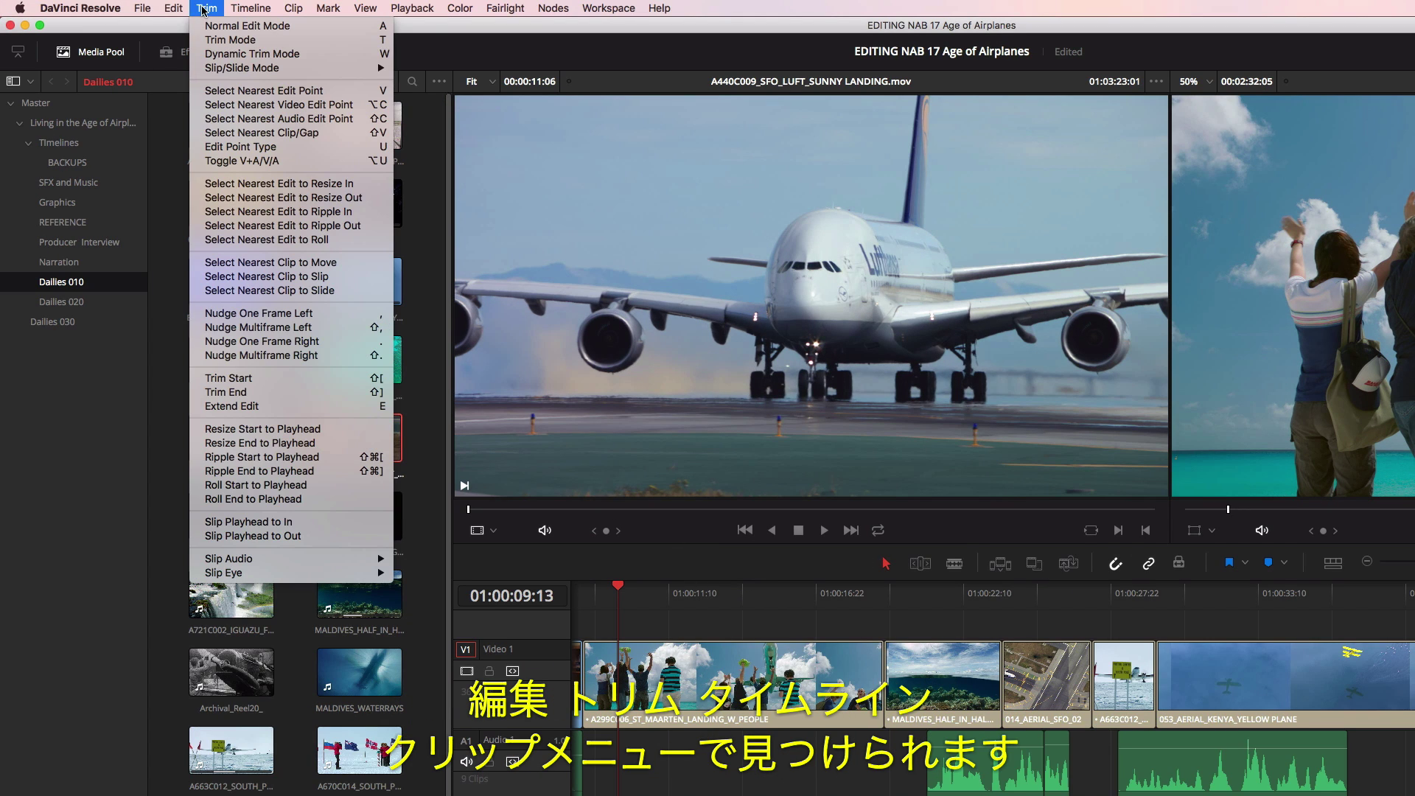
pyautogui.click(289, 10)
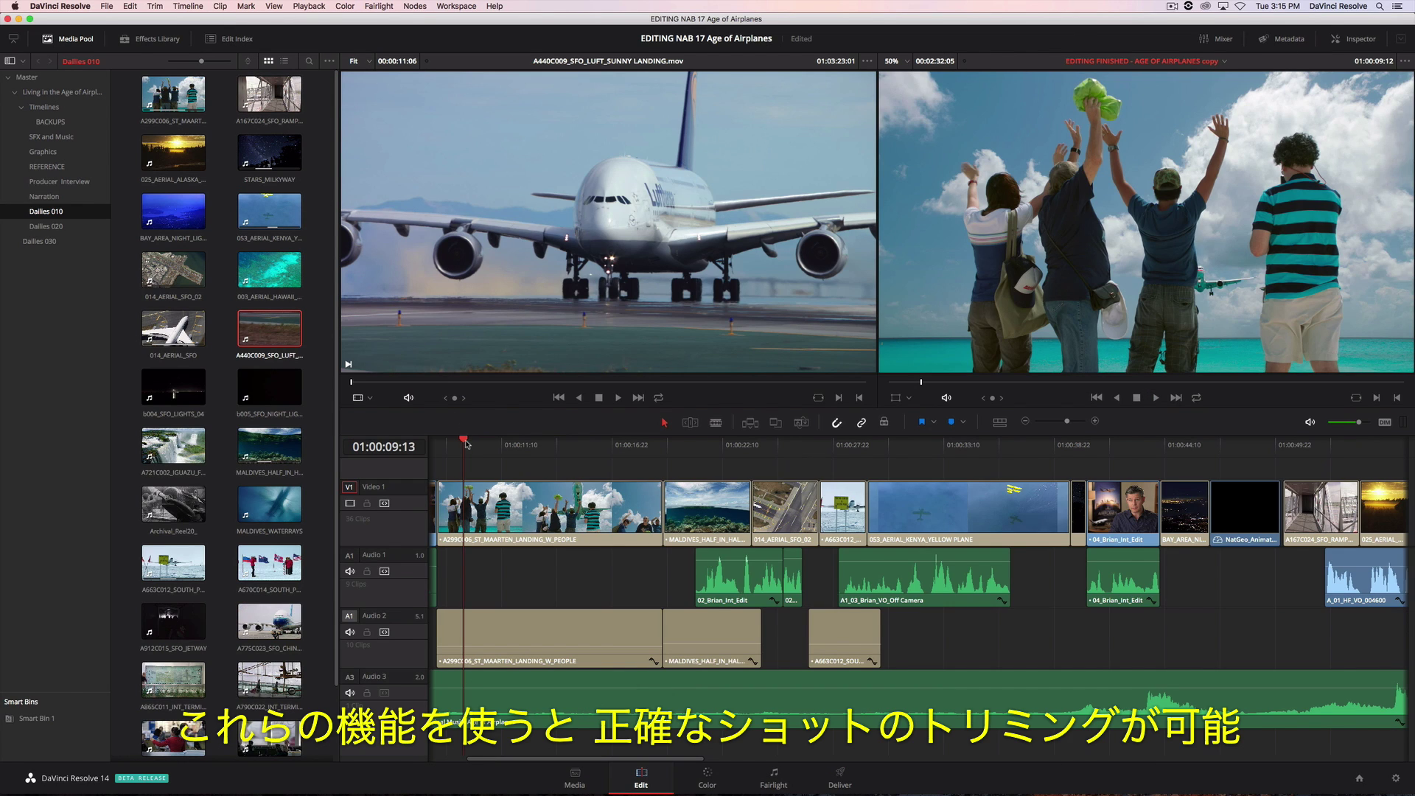
pyautogui.moveTo(465, 444); pyautogui.dragTo(569, 470)
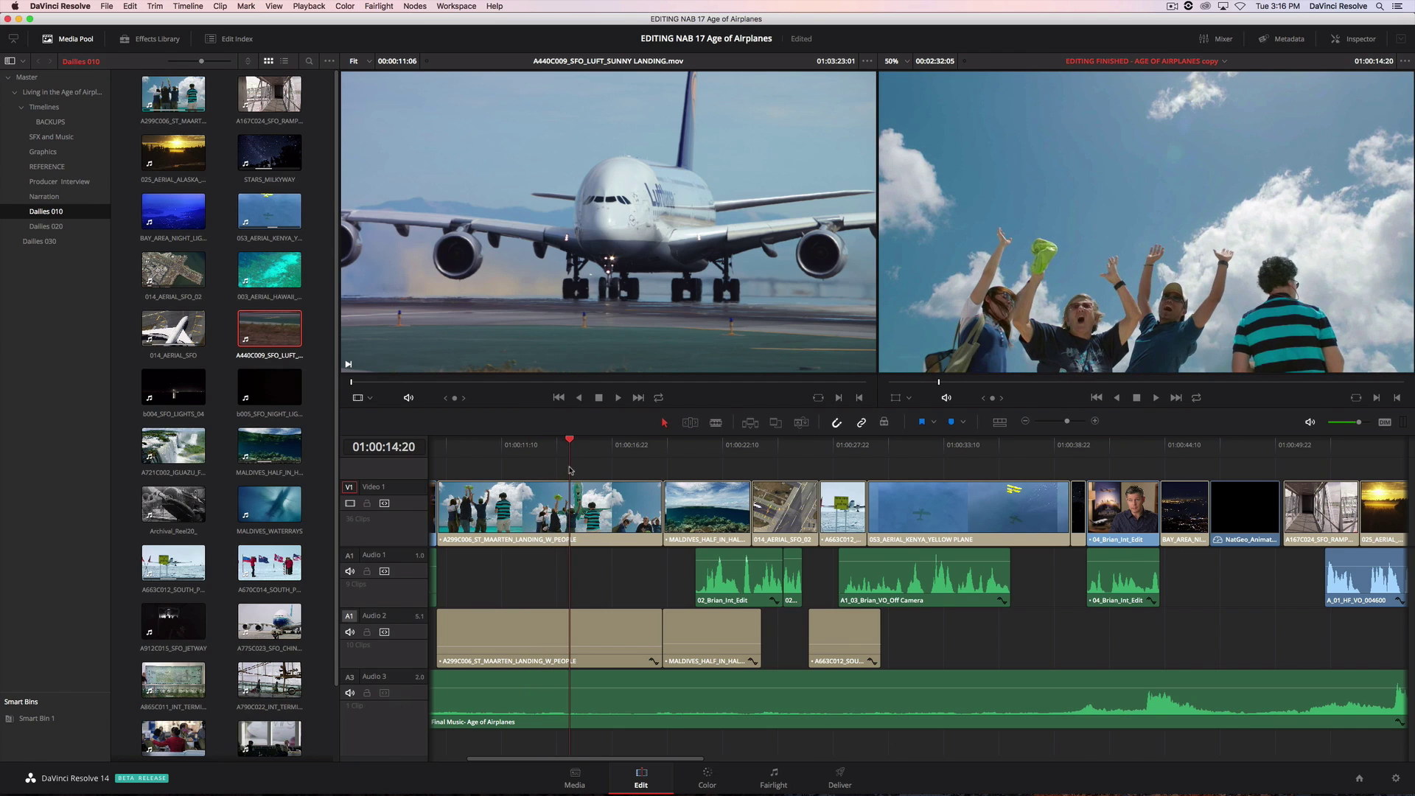
pyautogui.click(156, 6)
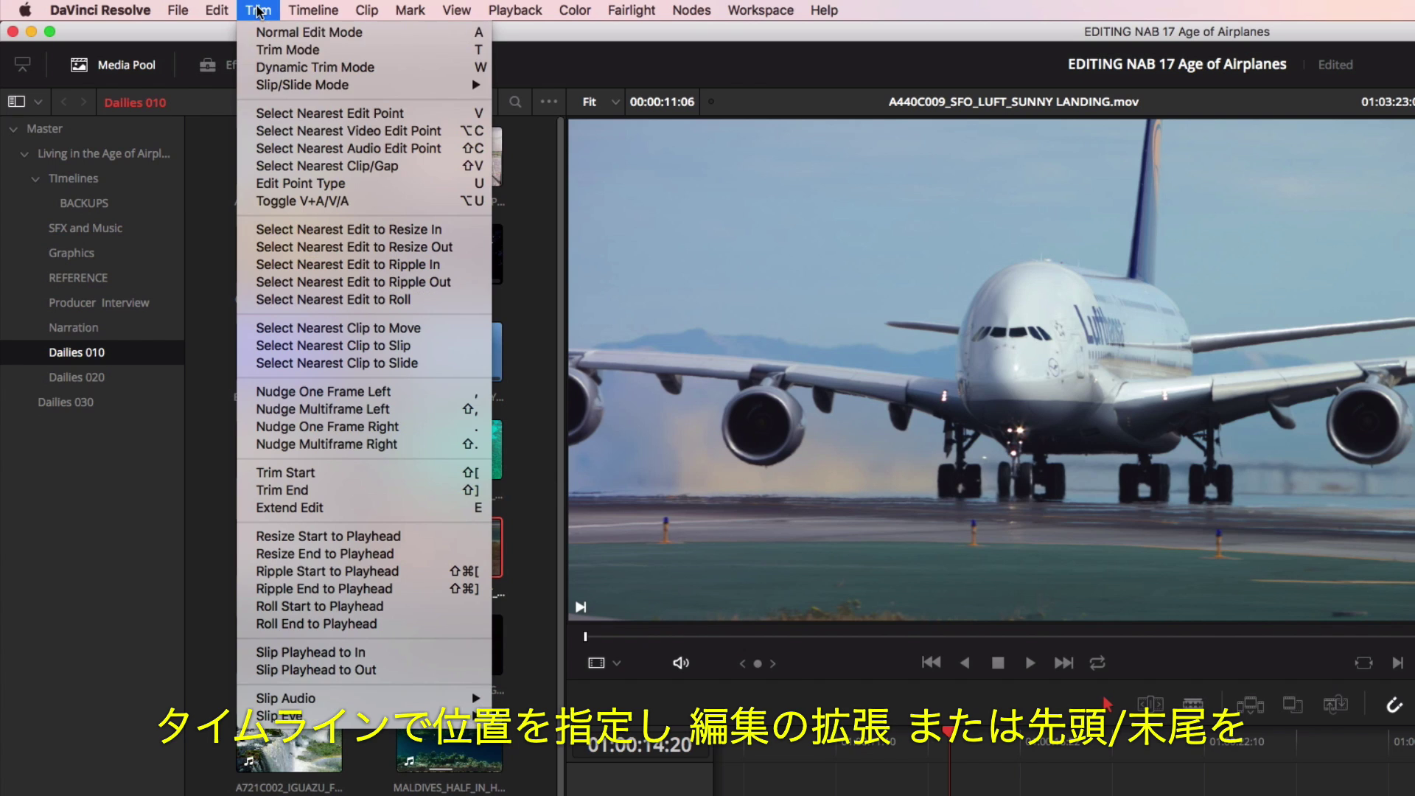
pyautogui.click(366, 624)
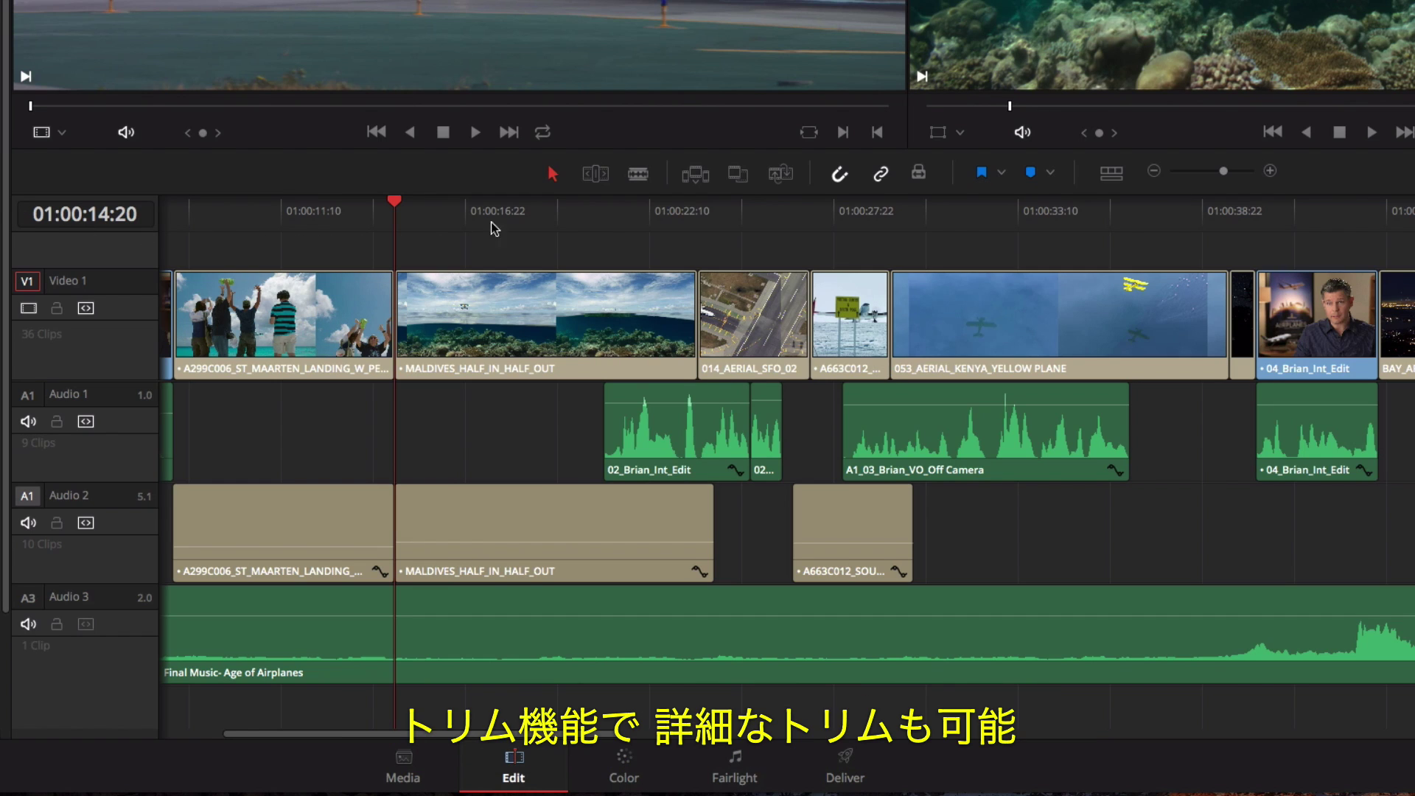
# Step: In Trim mode, shorten the Kenya clip, slip Maldives by 01:16, and move the STARS_MILKYWAY cut later
pyautogui.click(588, 178)
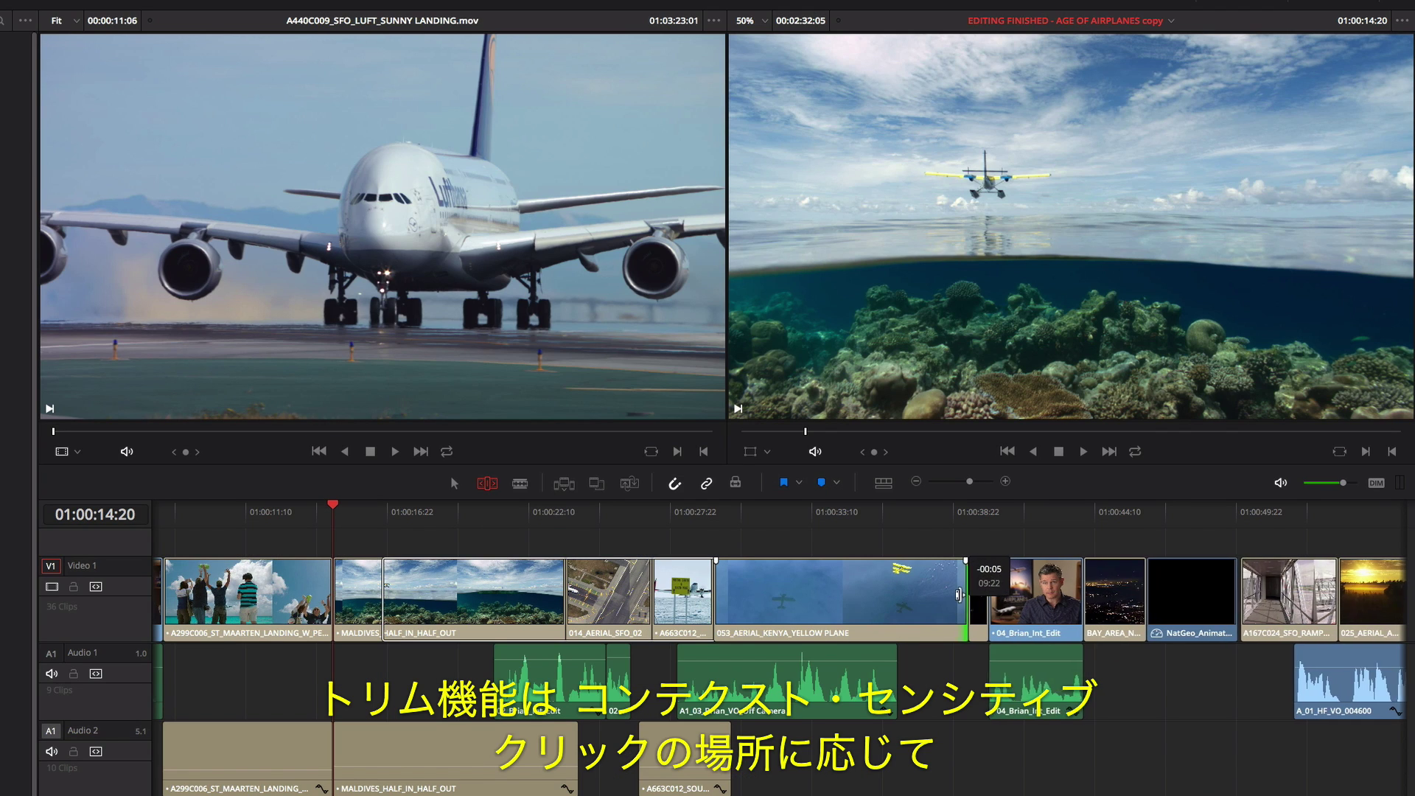
pyautogui.moveTo(958, 595); pyautogui.dragTo(868, 592)
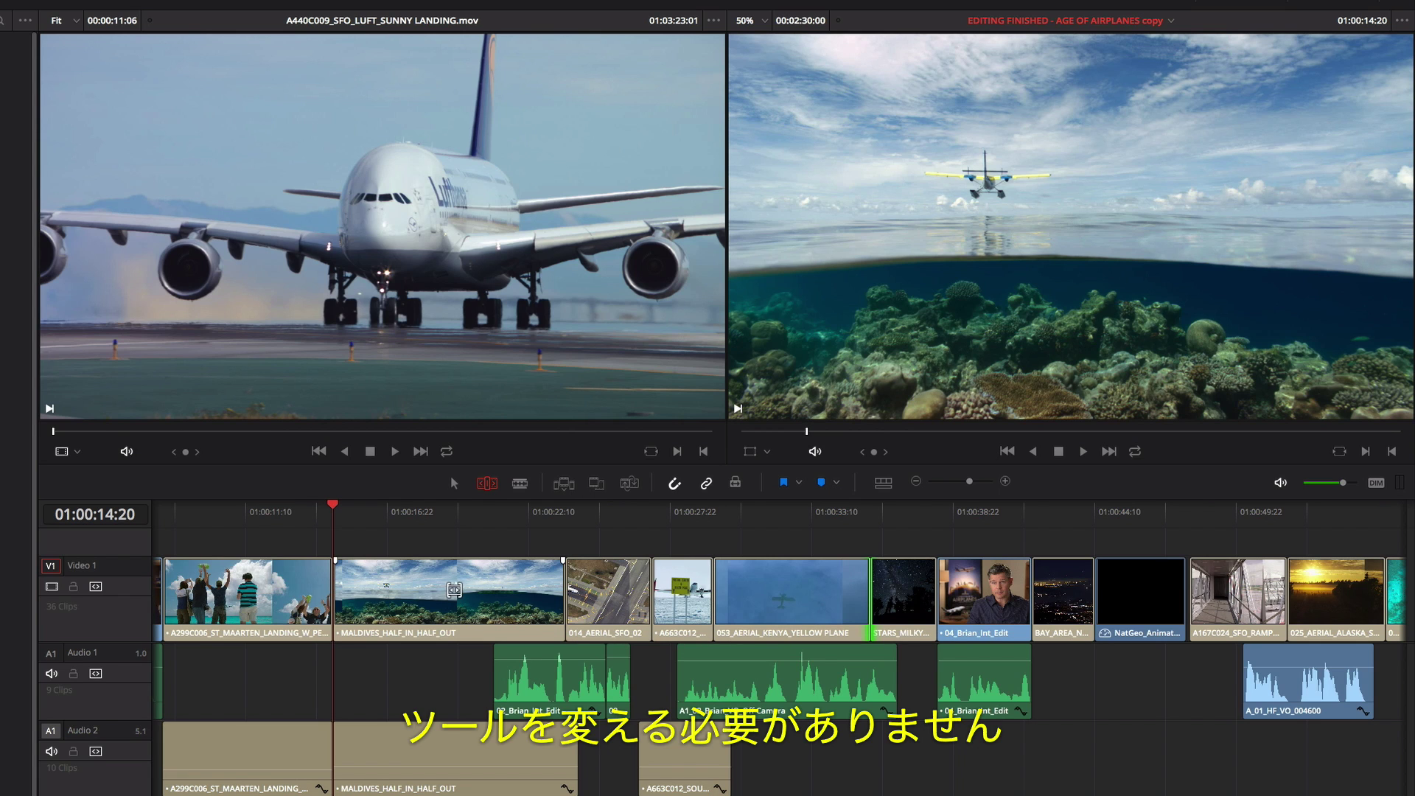
pyautogui.click(453, 586)
pyautogui.moveTo(454, 586); pyautogui.dragTo(559, 589)
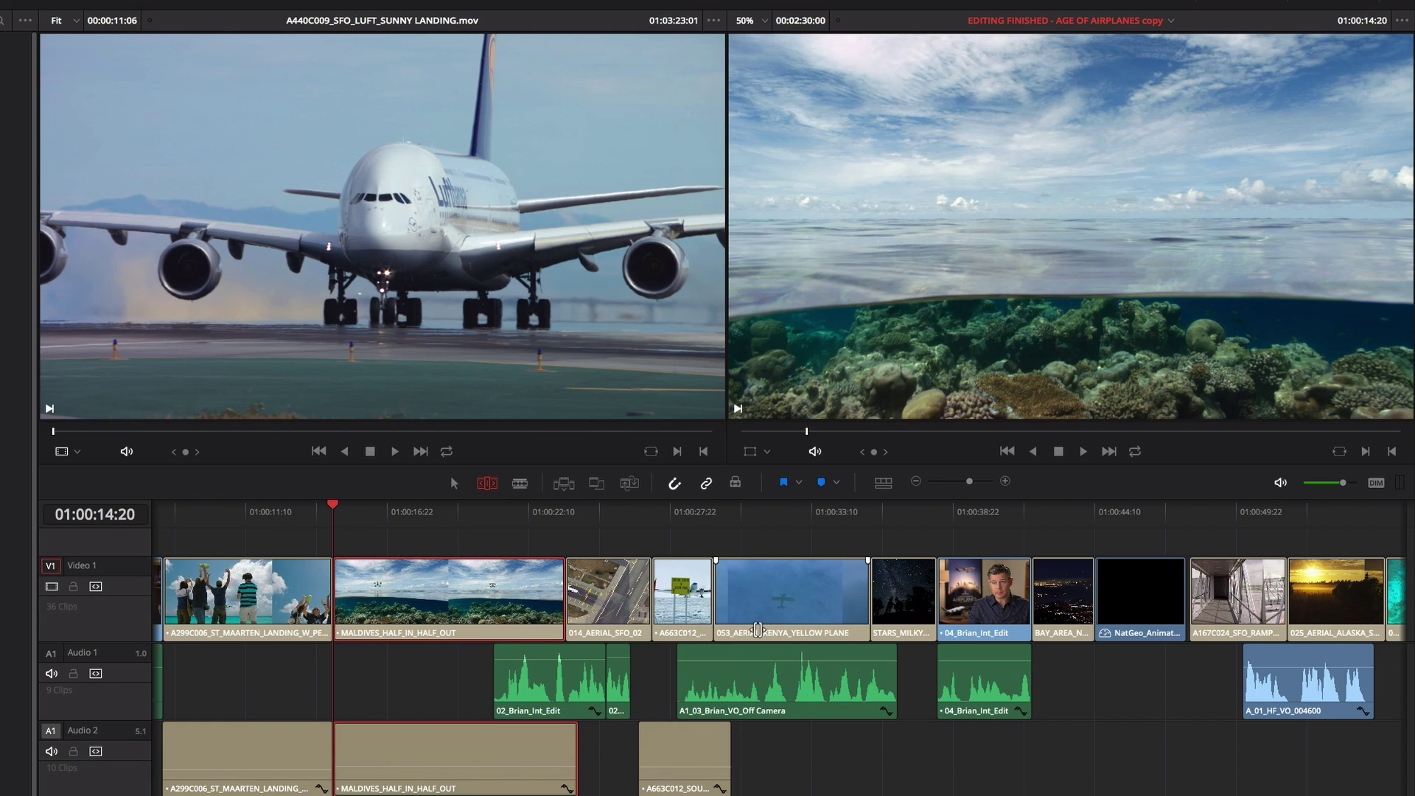
pyautogui.click(938, 593)
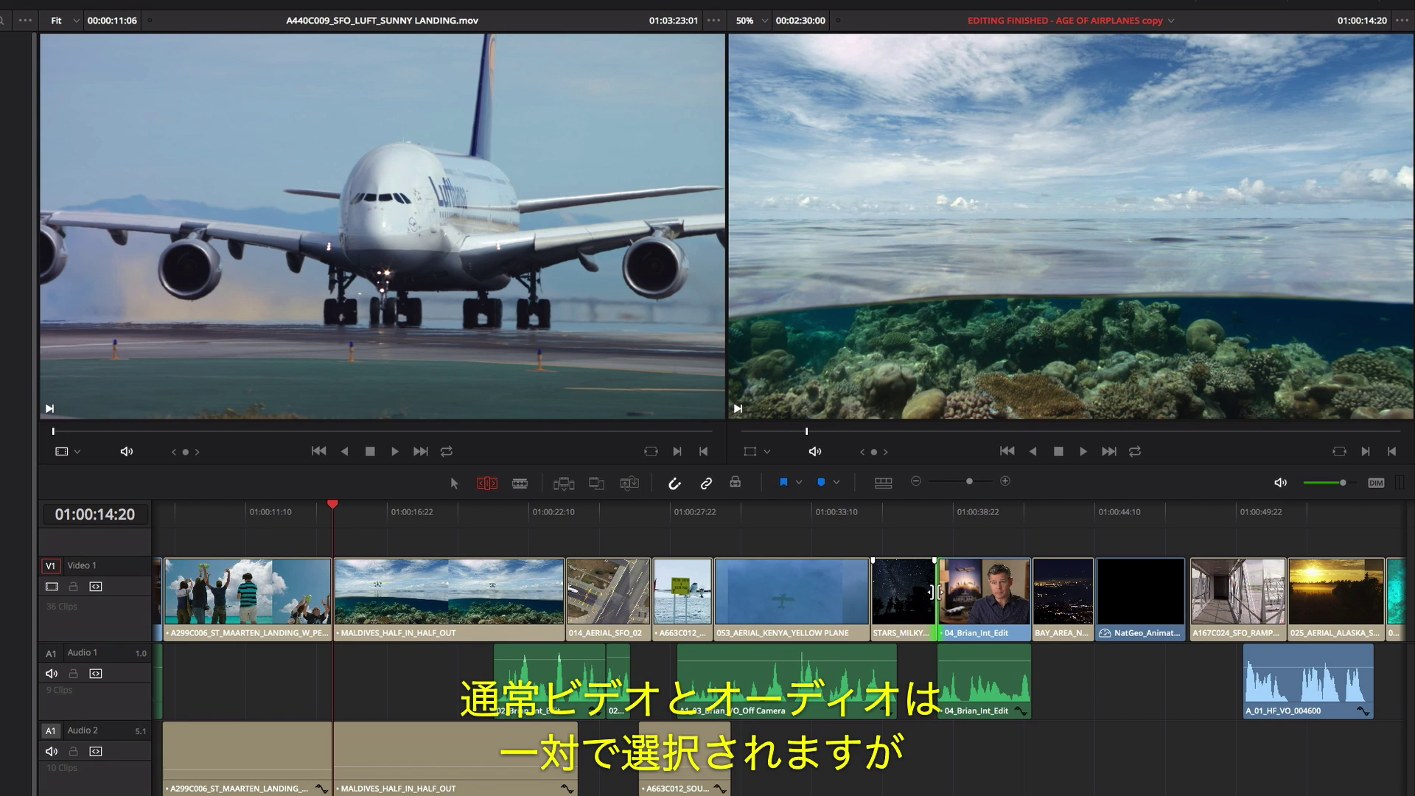
pyautogui.moveTo(932, 593)
pyautogui.mouseDown()
pyautogui.moveTo(974, 595)
pyautogui.moveTo(948, 597)
pyautogui.mouseUp()
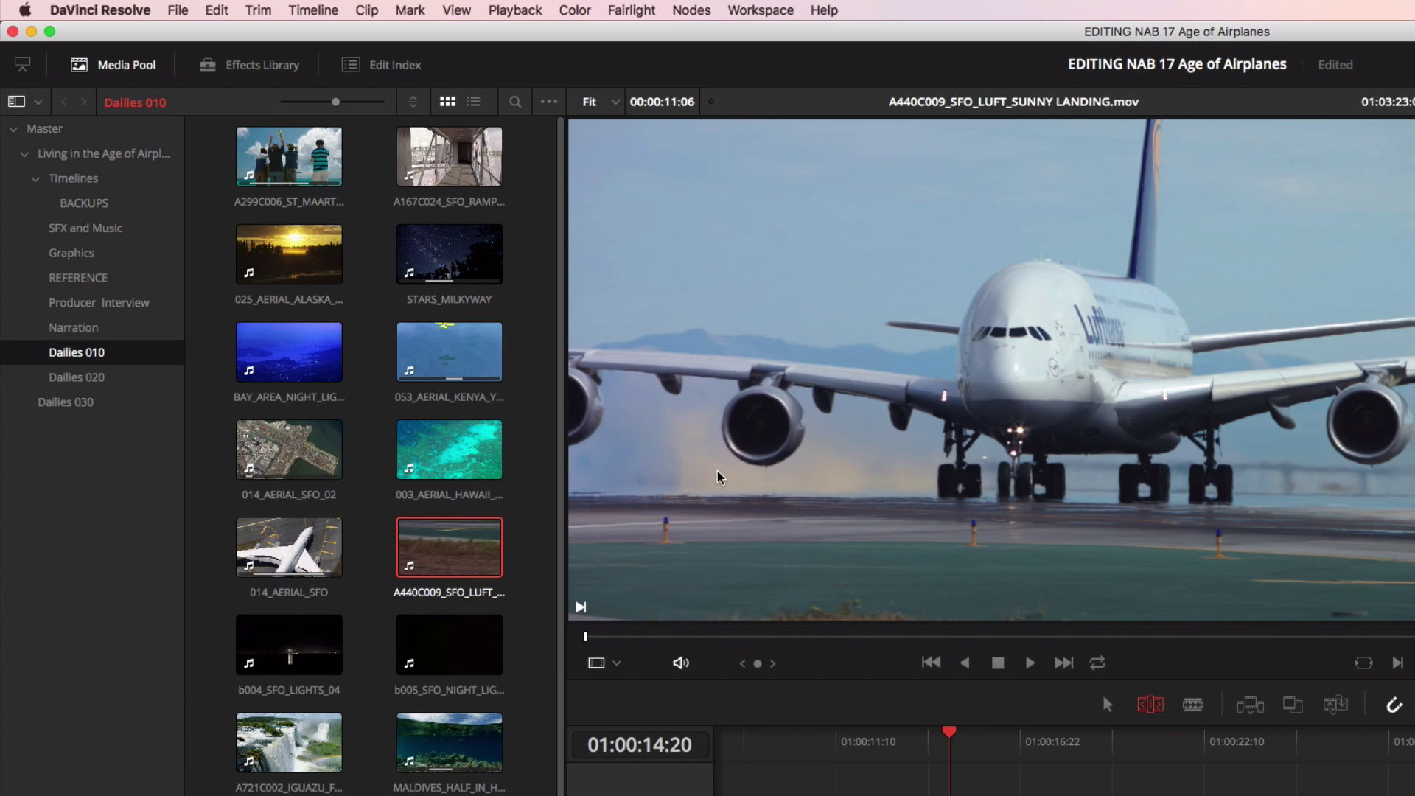
# Step: Dynamic-trim STARS_MILKYWAY with J/K/L, then start A1_03 later while STARS_MILKYWAY ends earlier
pyautogui.click(262, 10)
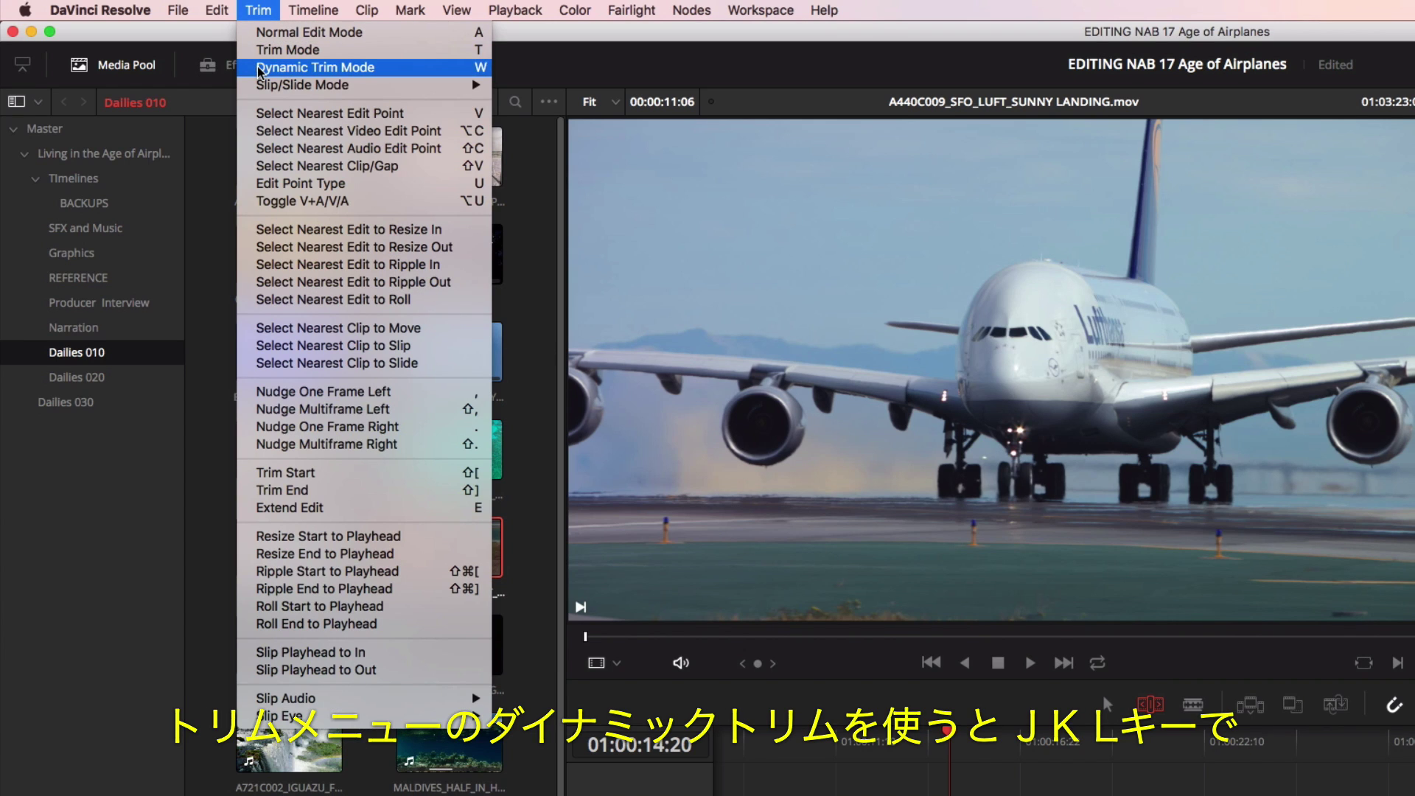
pyautogui.click(294, 67)
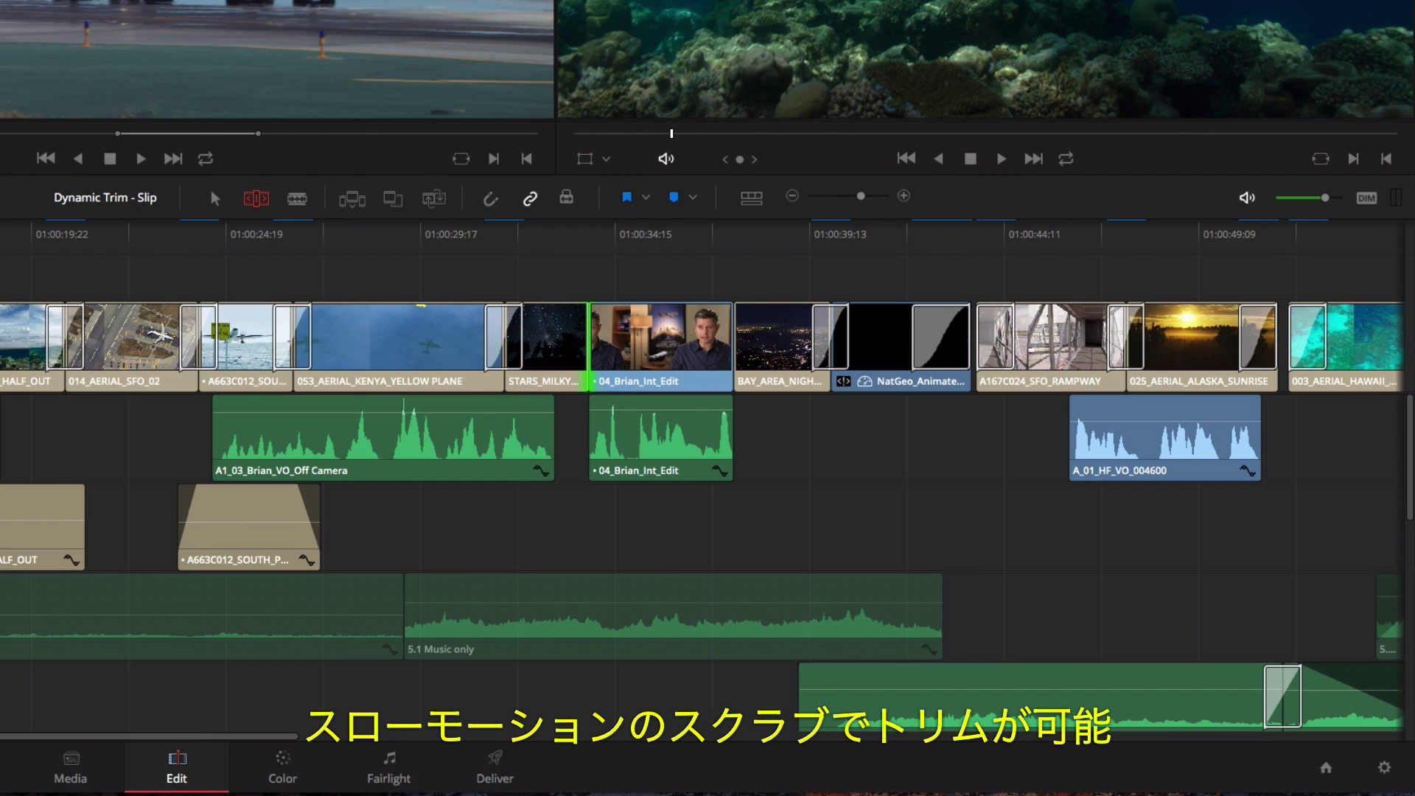
pyautogui.hotkey('k', 'l')
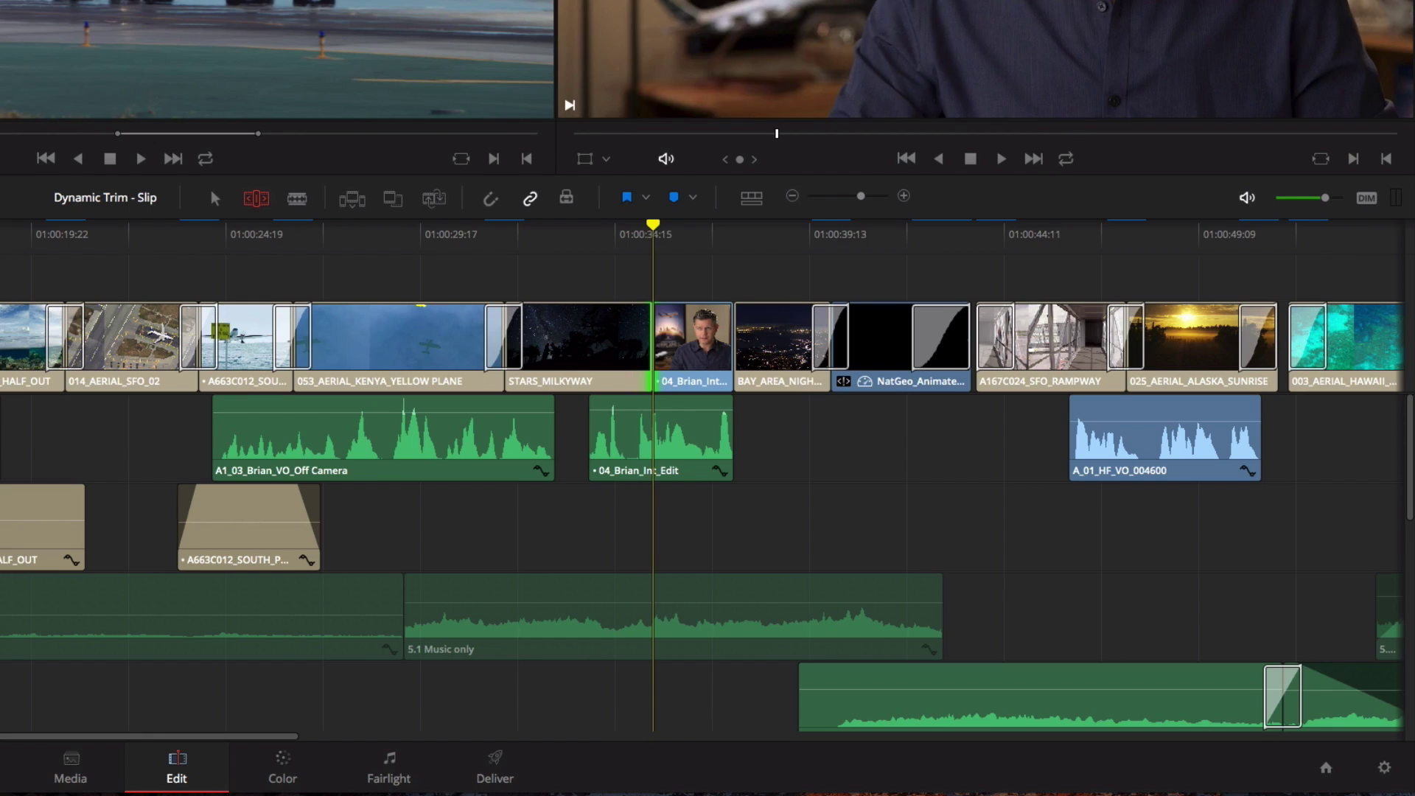
pyautogui.hotkey('k', 'j')
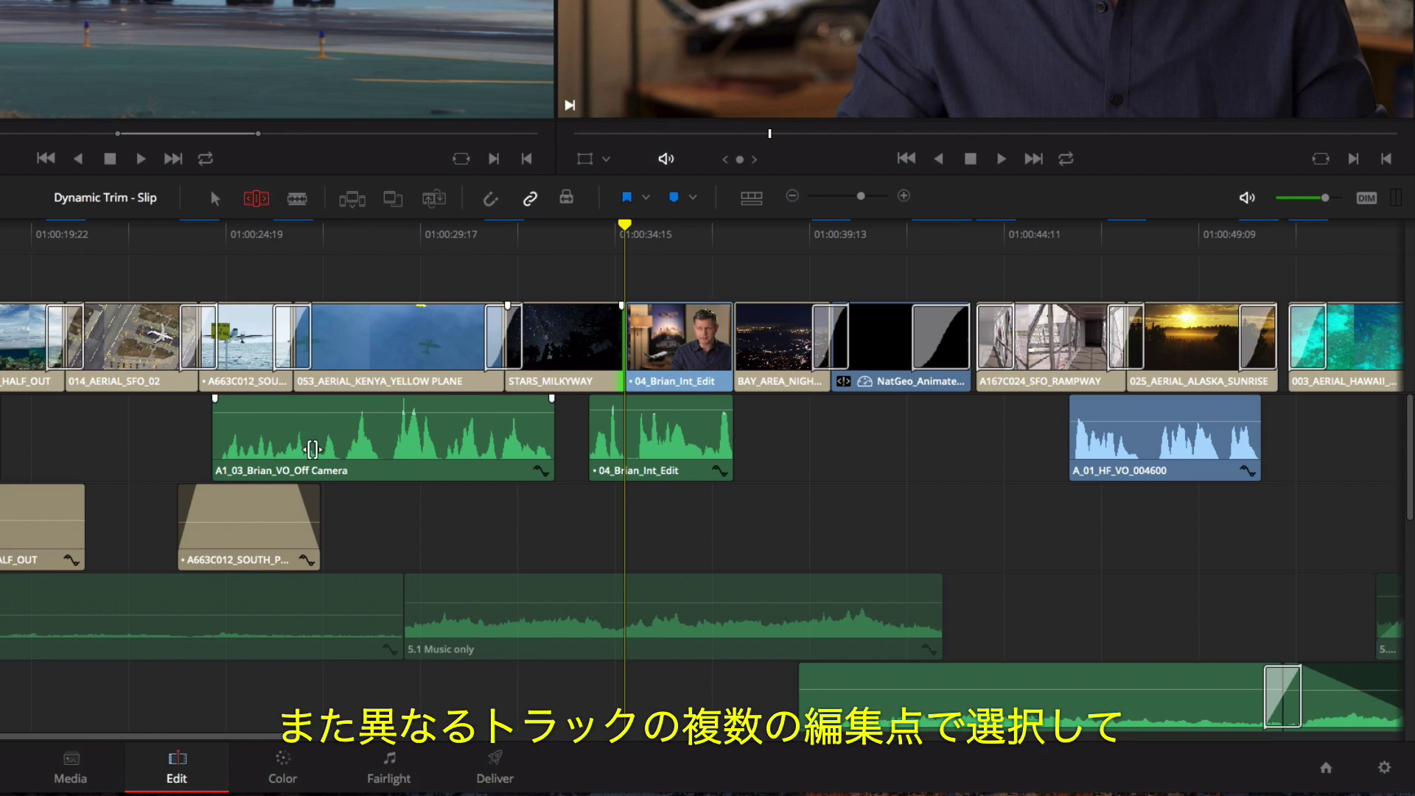
pyautogui.click(221, 427)
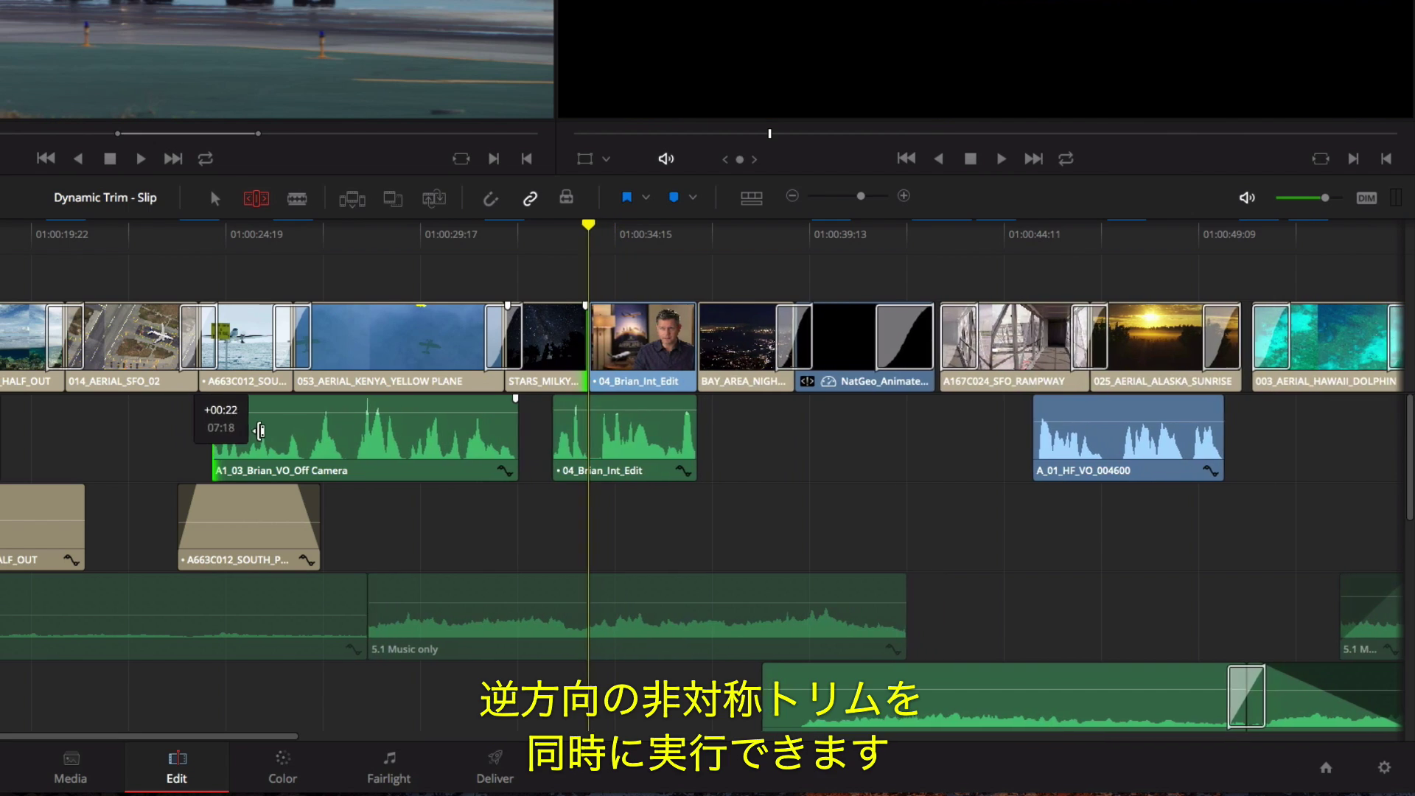
pyautogui.press('a')
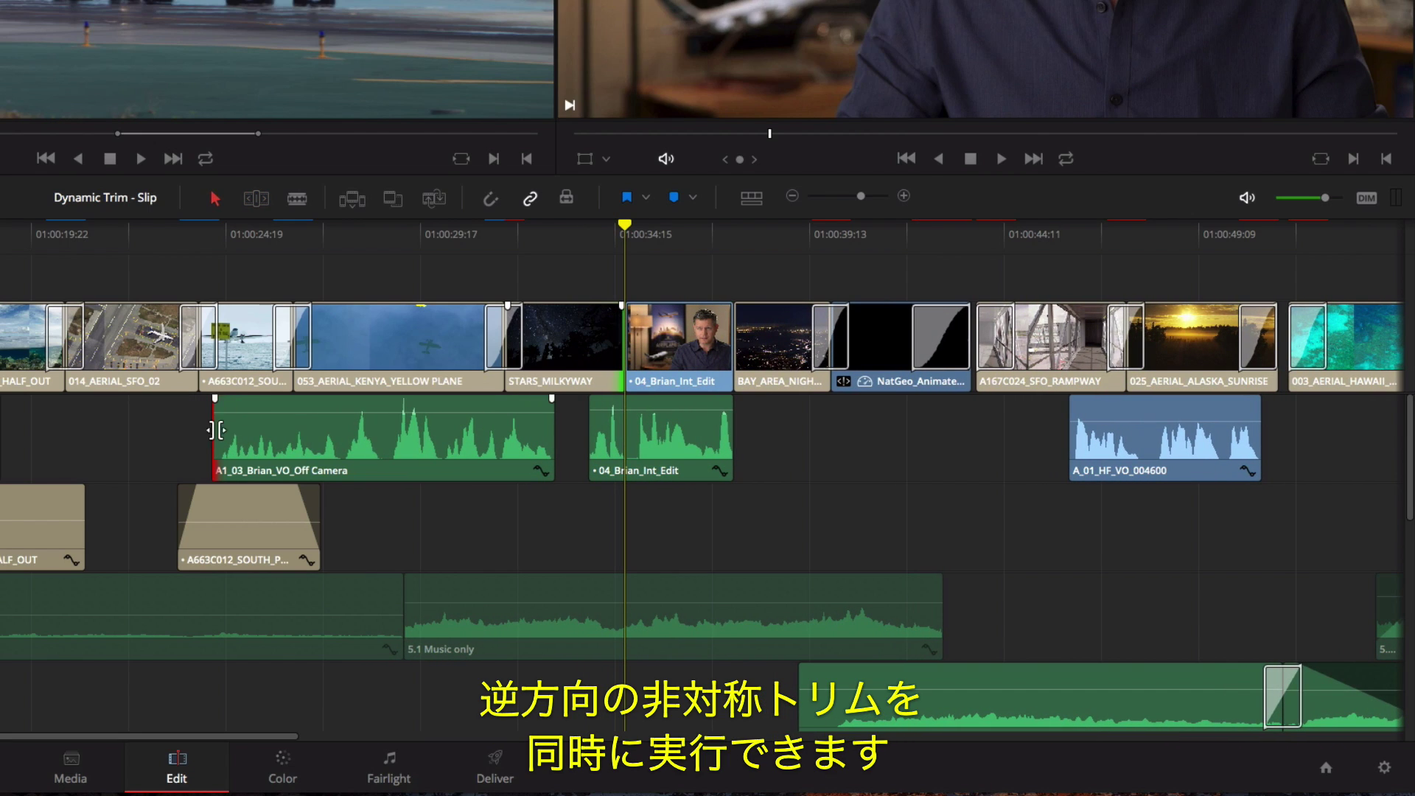
pyautogui.moveTo(209, 430)
pyautogui.mouseDown()
pyautogui.moveTo(284, 432)
pyautogui.moveTo(231, 433)
pyautogui.mouseUp()
# Step: Shorten BT Credit, HF Credit, JH Credit and AIRPLANES_BILLINGS_BLOCK together by 19 frames
pyautogui.moveTo(237, 740); pyautogui.dragTo(1059, 712)
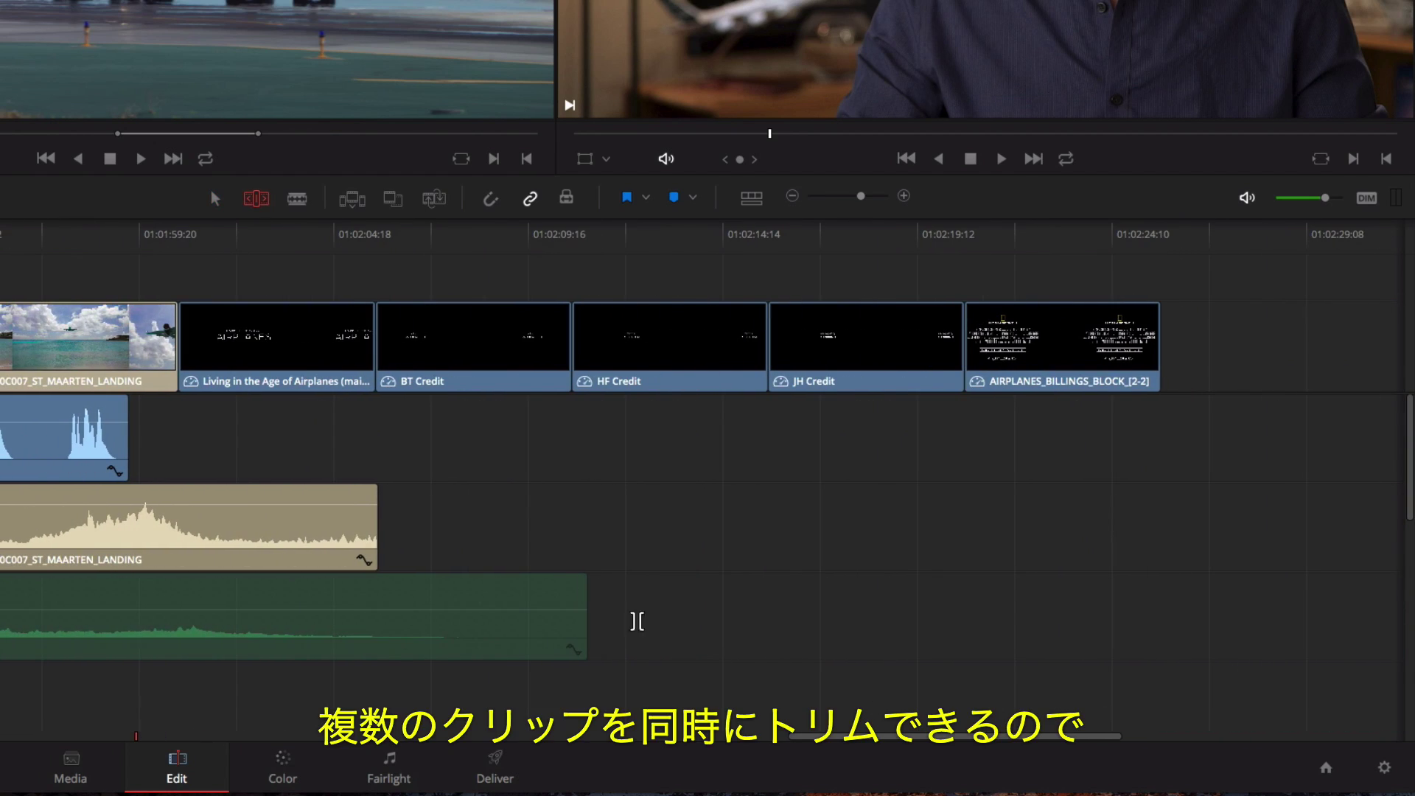
pyautogui.moveTo(276, 266); pyautogui.dragTo(1181, 440)
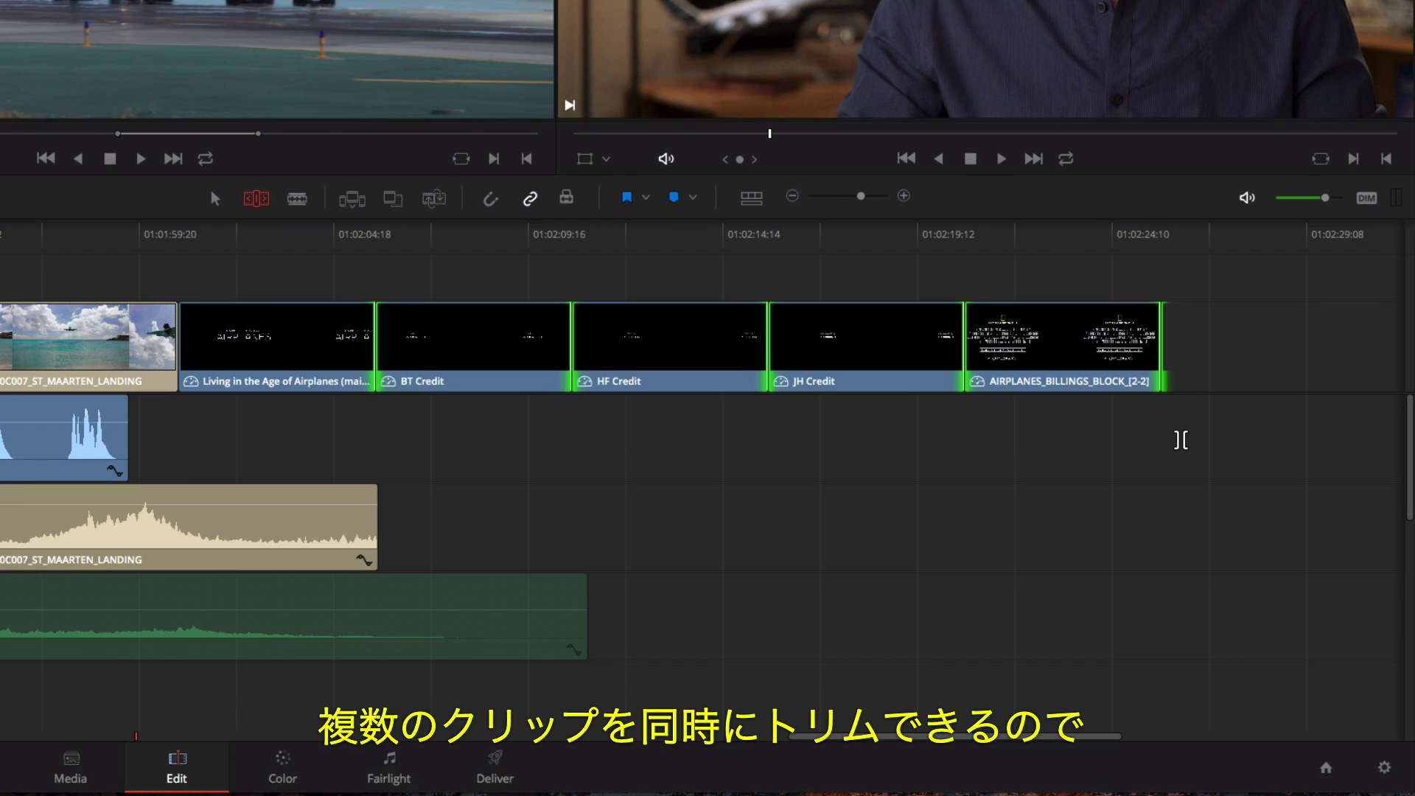
pyautogui.press('u')
pyautogui.moveTo(951, 351); pyautogui.dragTo(797, 361)
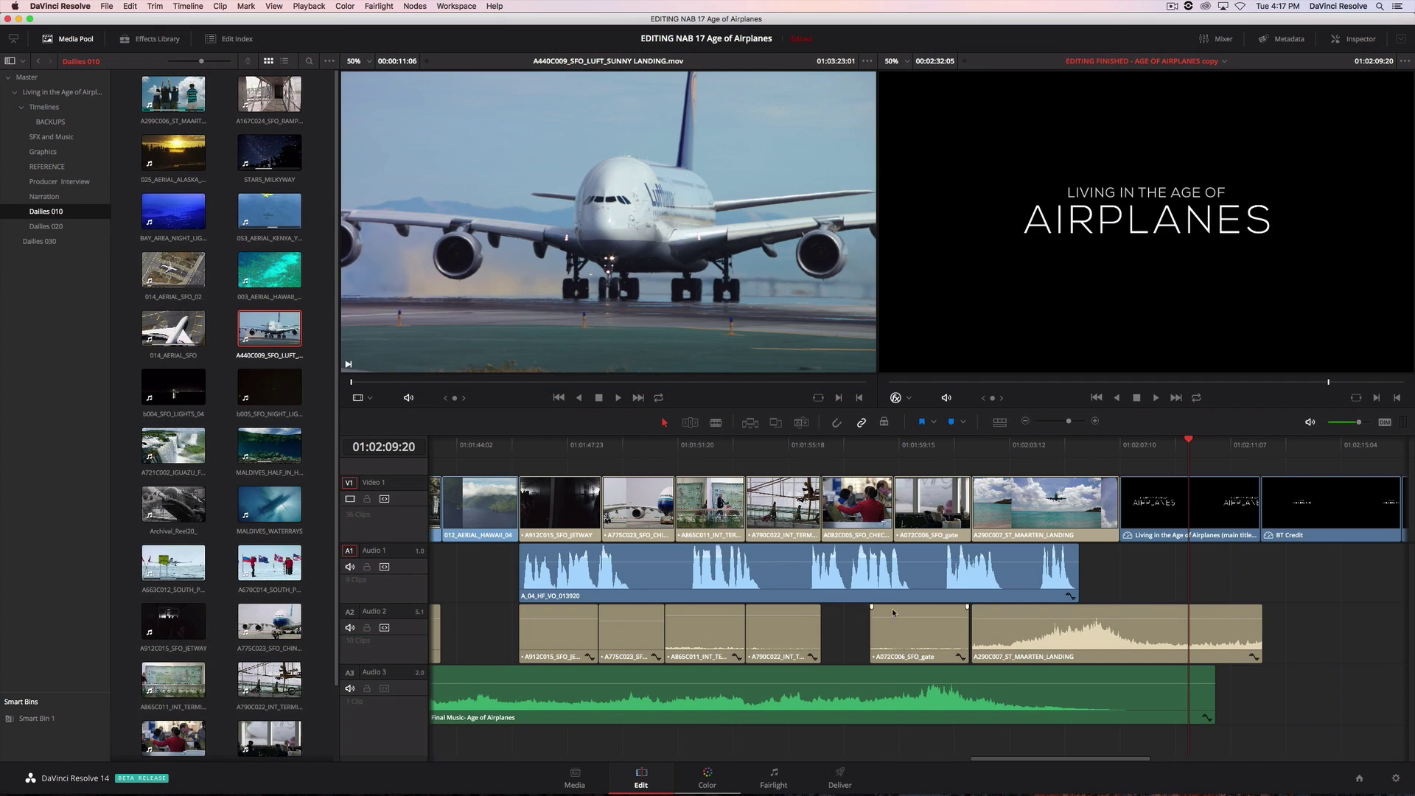
# Step: Create a new keyboard set named My Keyboard, based on the DaVinci Resolve preset
pyautogui.click(107, 6)
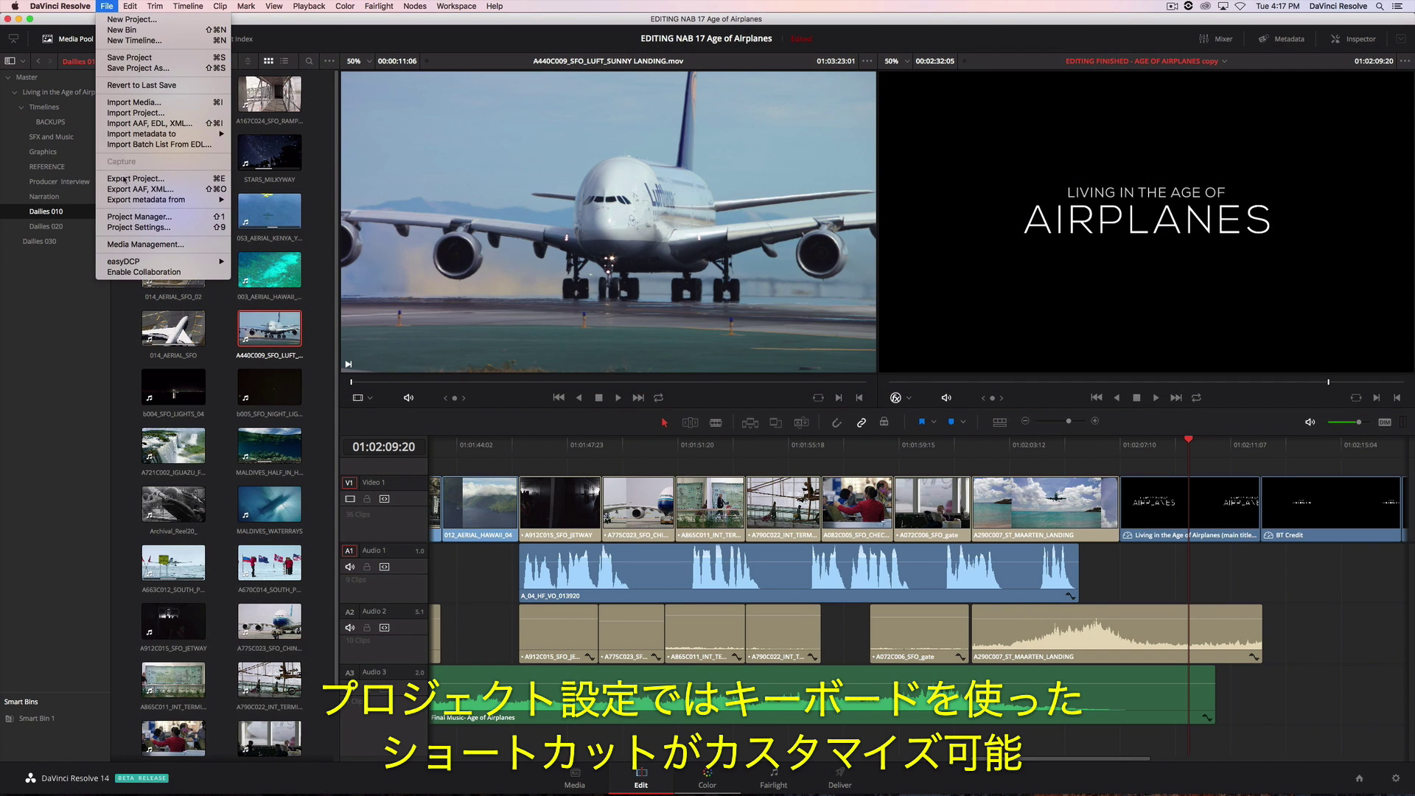
pyautogui.click(126, 229)
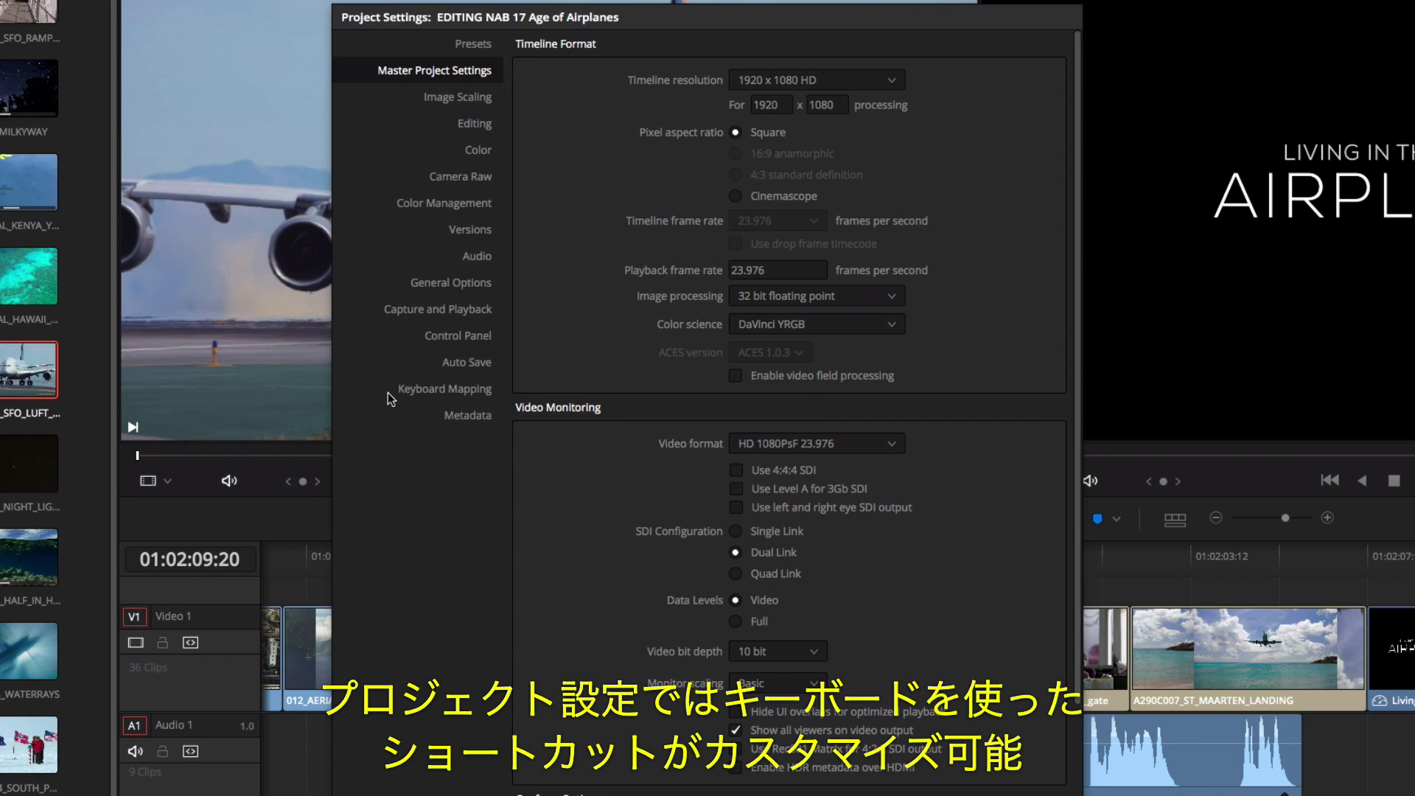
pyautogui.click(404, 390)
pyautogui.click(635, 87)
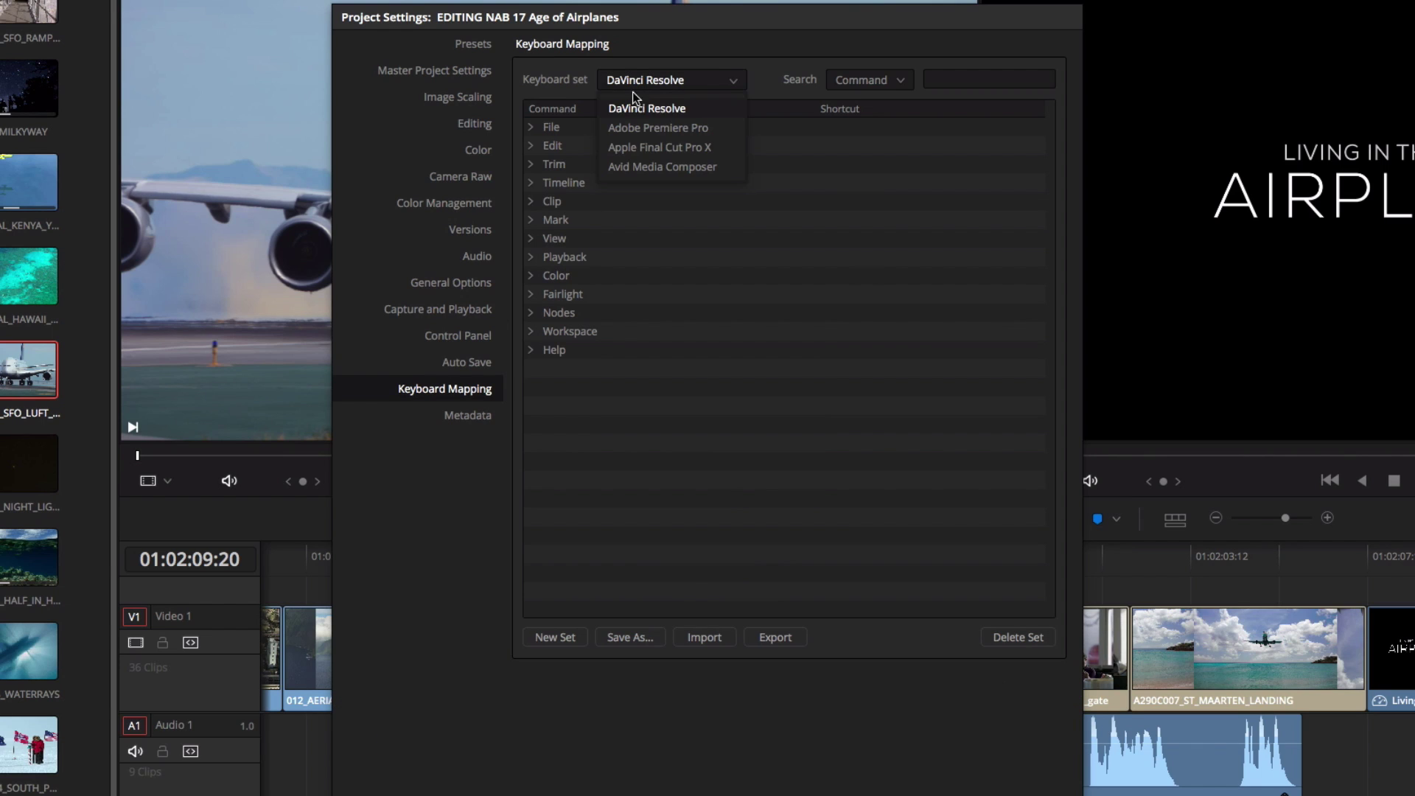
pyautogui.click(623, 112)
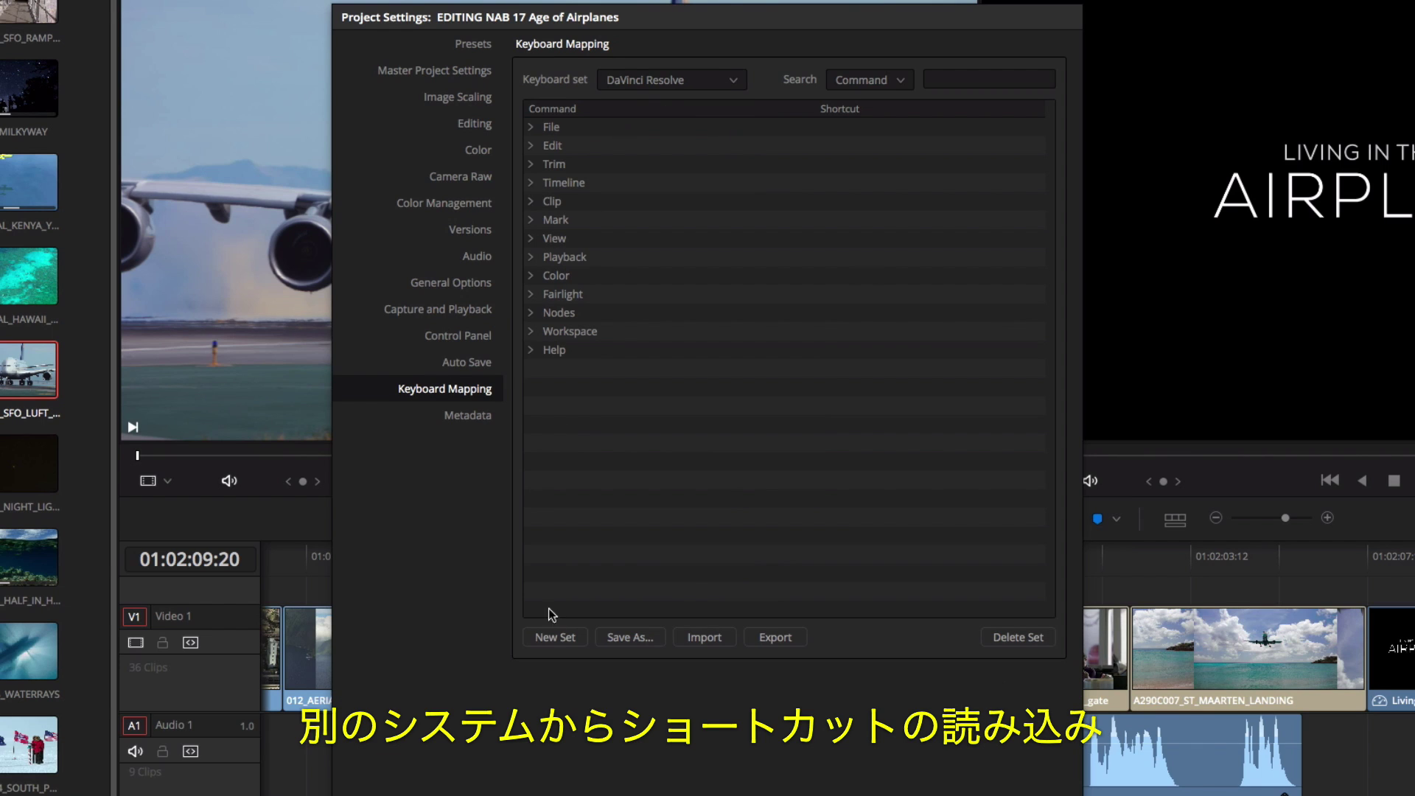
pyautogui.click(553, 638)
pyautogui.write('My K')
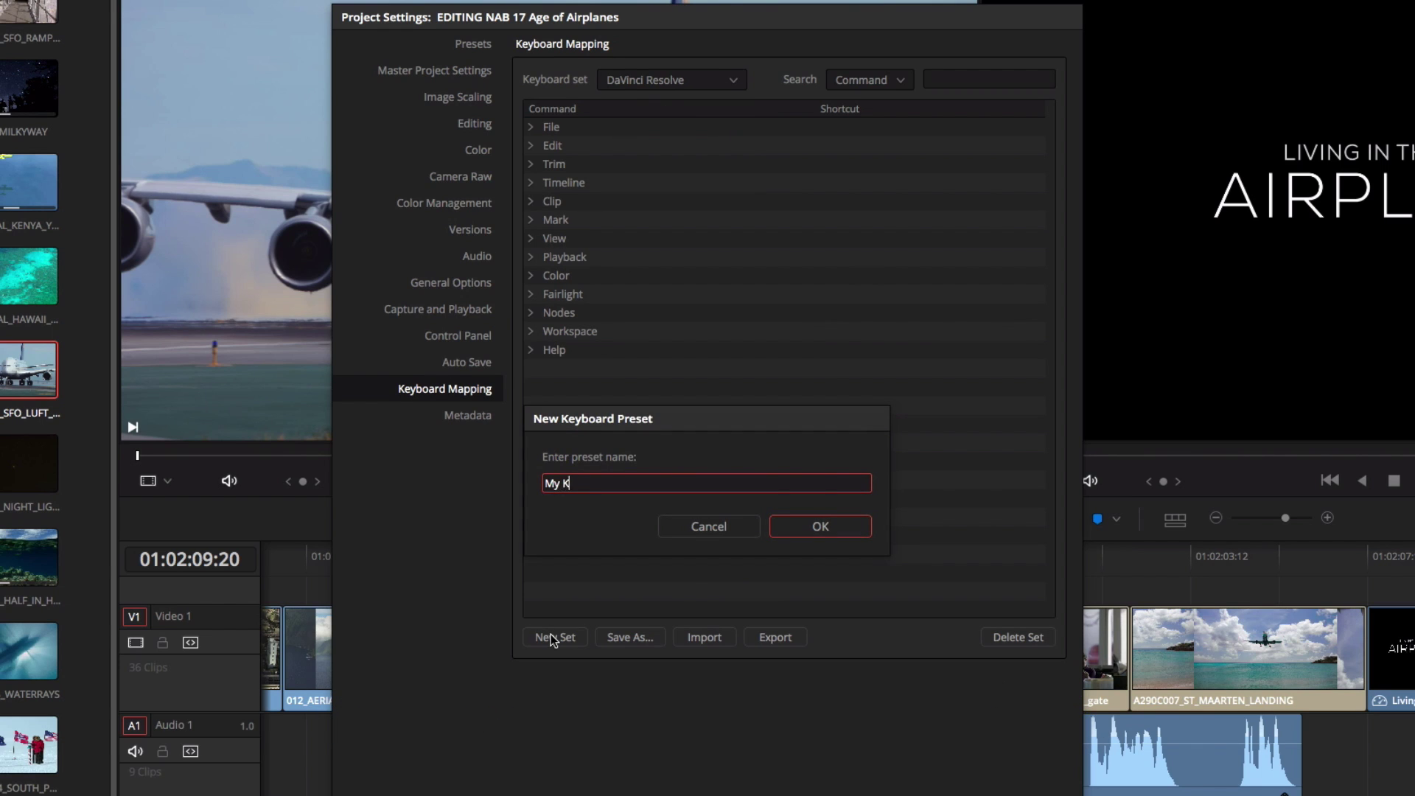
pyautogui.write('eyboard')
pyautogui.click(802, 533)
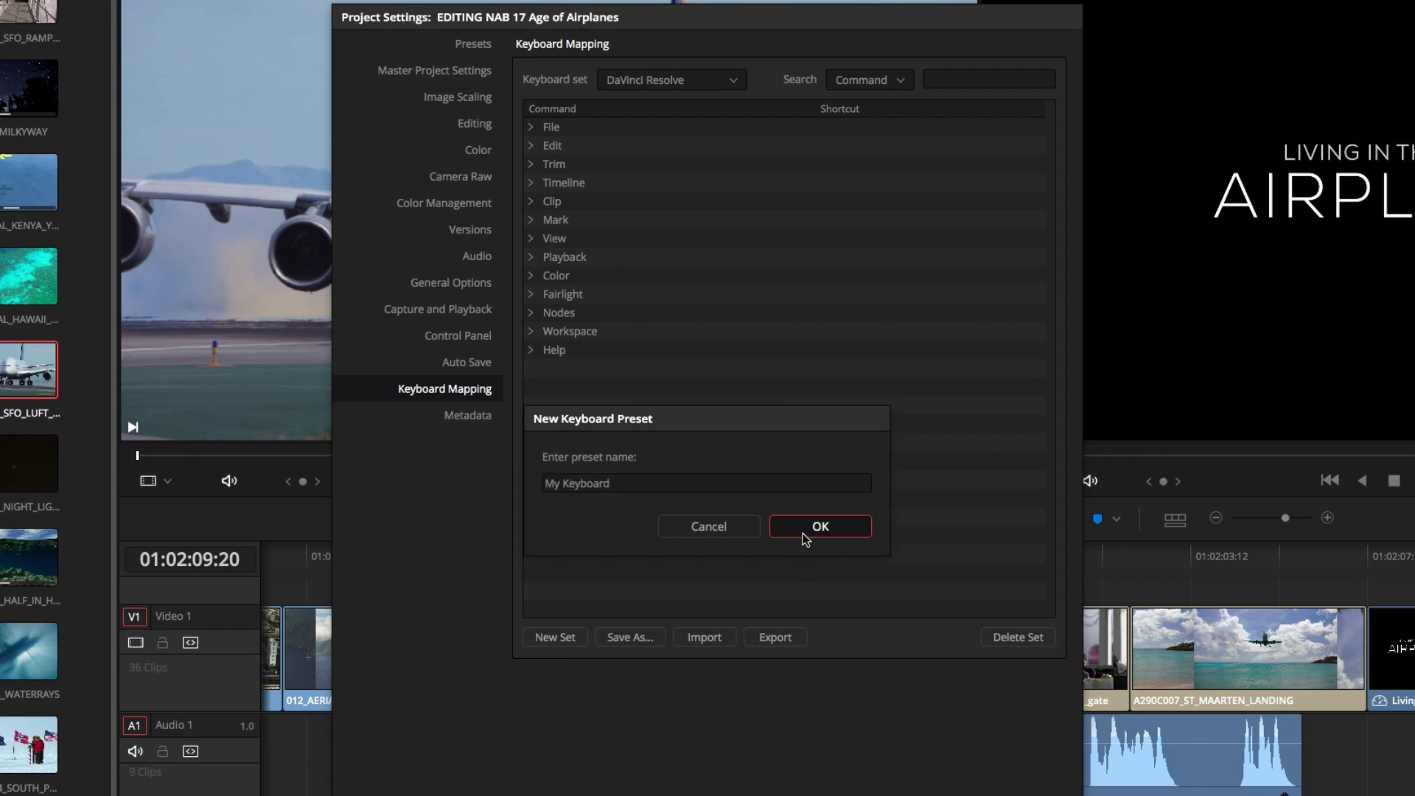
# Step: Map the Trim command Normal Edit Mode to the P key
pyautogui.click(529, 165)
pyautogui.click(824, 185)
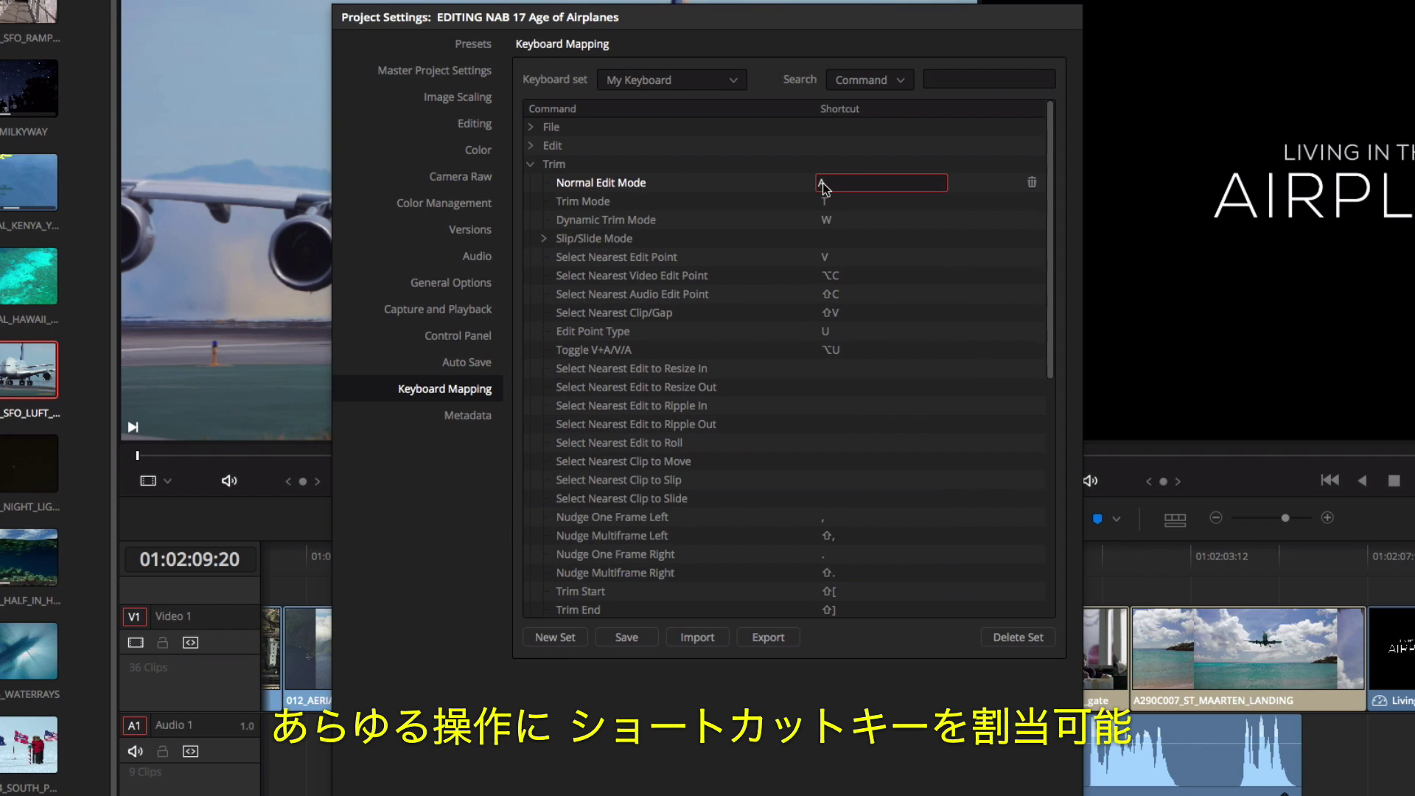
pyautogui.click(859, 207)
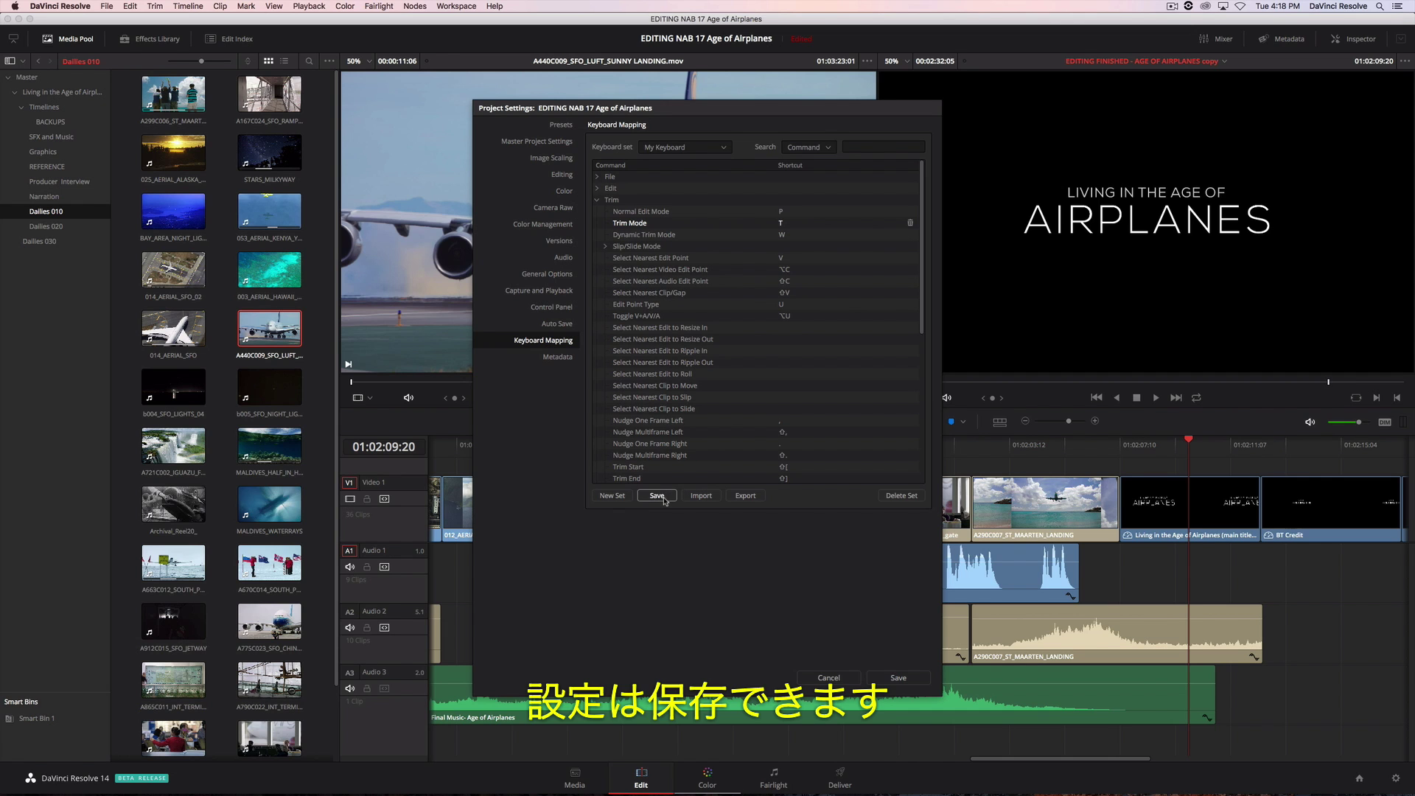
# Step: Save the keyboard settings and add a 24-frame cross dissolve at the Maldives cut, then preview it
pyautogui.click(920, 678)
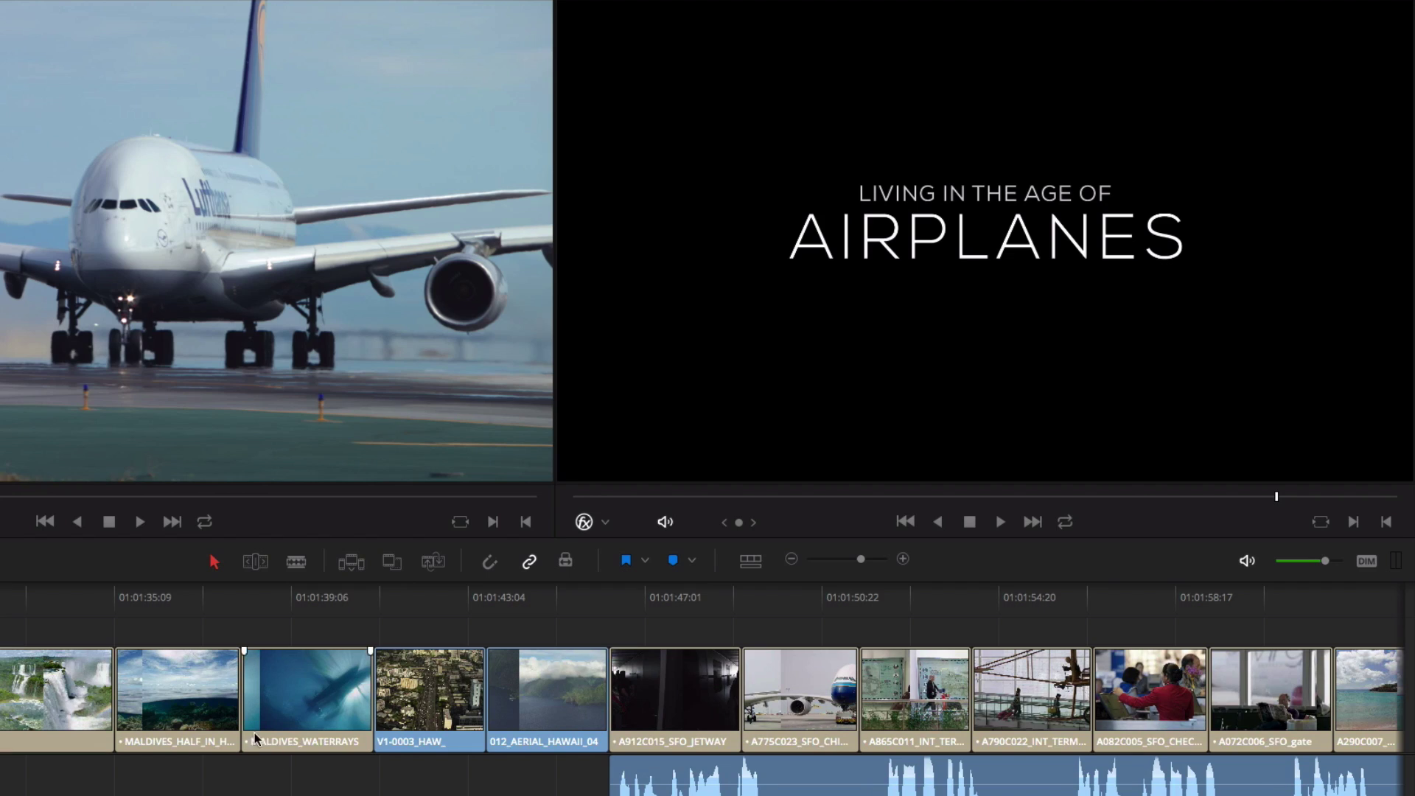
pyautogui.click(125, 599)
pyautogui.press('space')
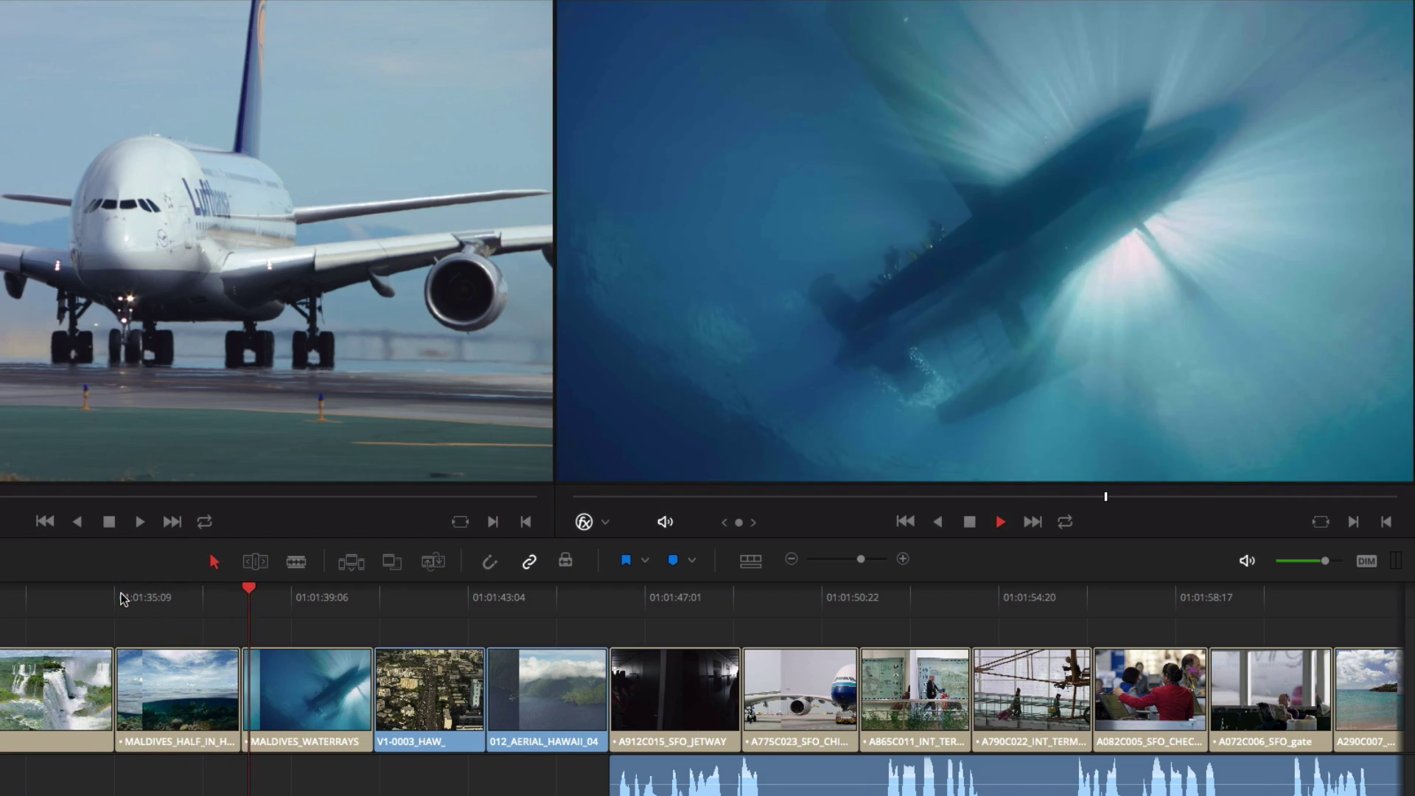
pyautogui.press('space')
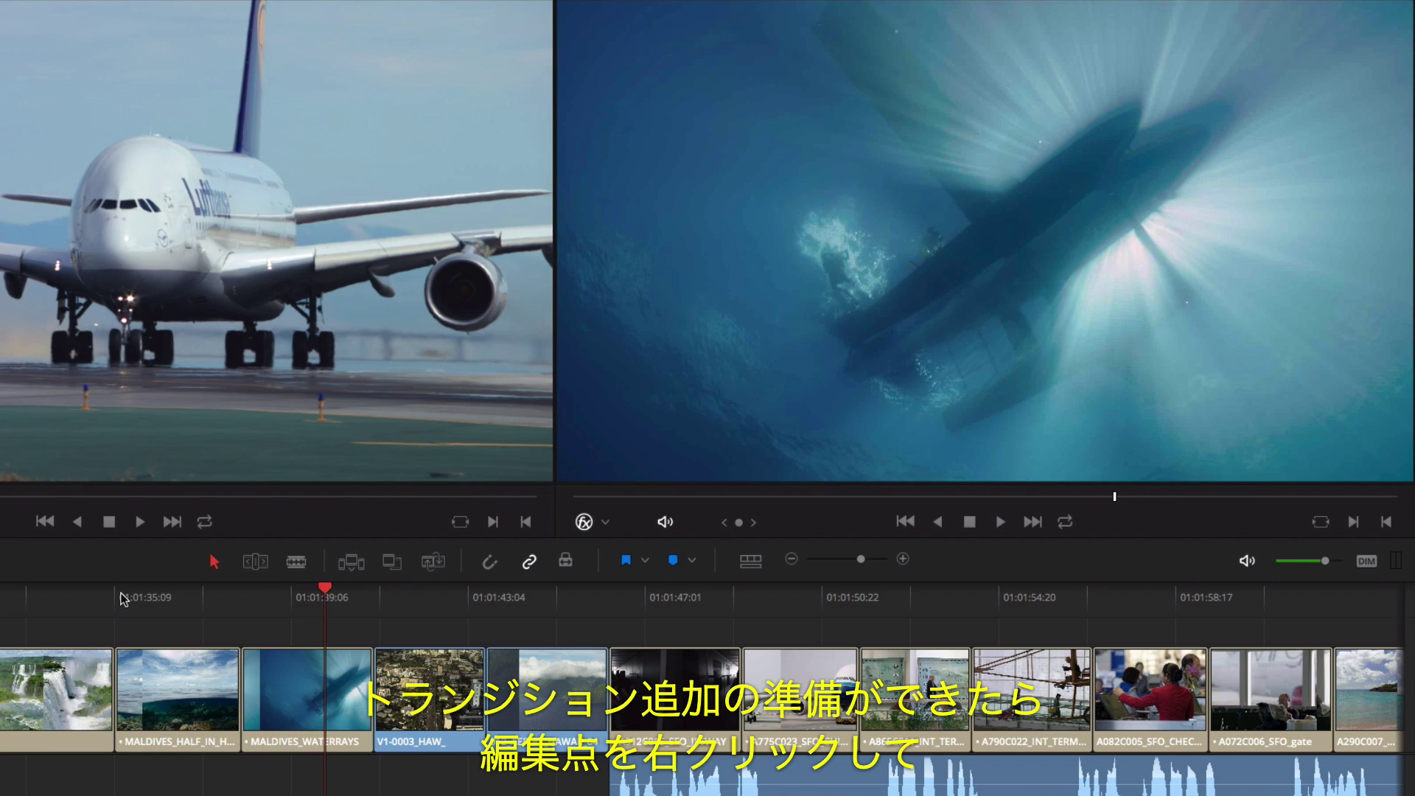
pyautogui.rightClick(239, 683)
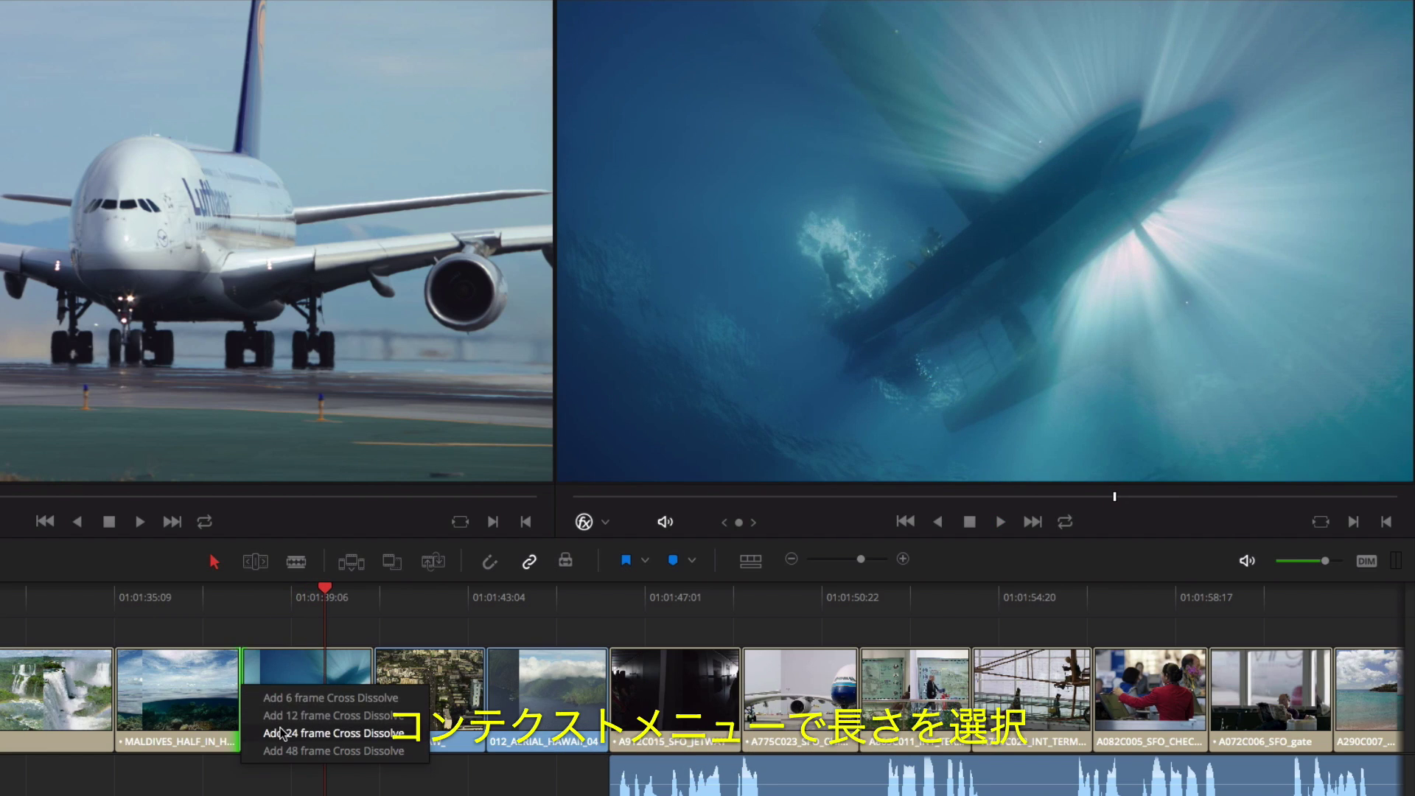
pyautogui.click(282, 733)
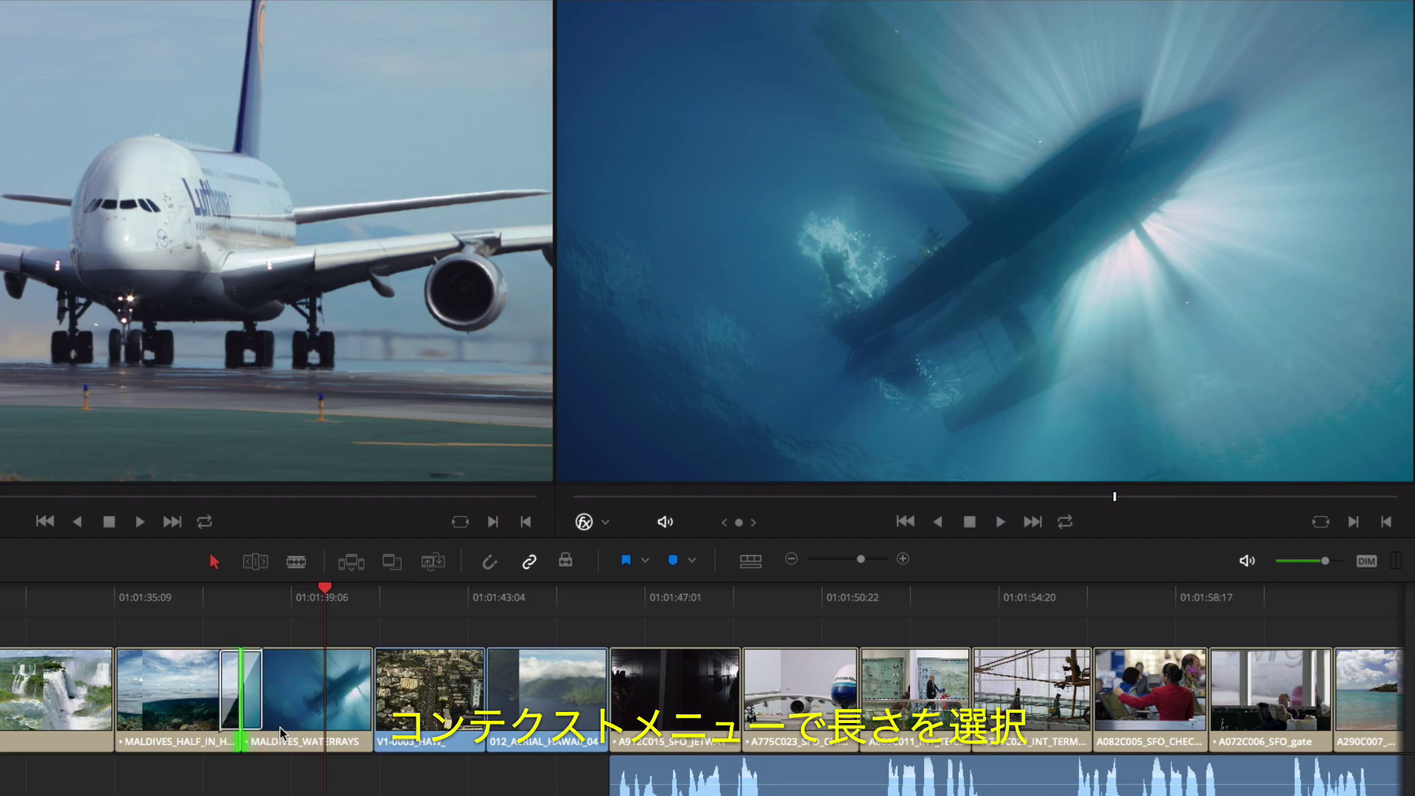
pyautogui.click(131, 595)
pyautogui.press('space')
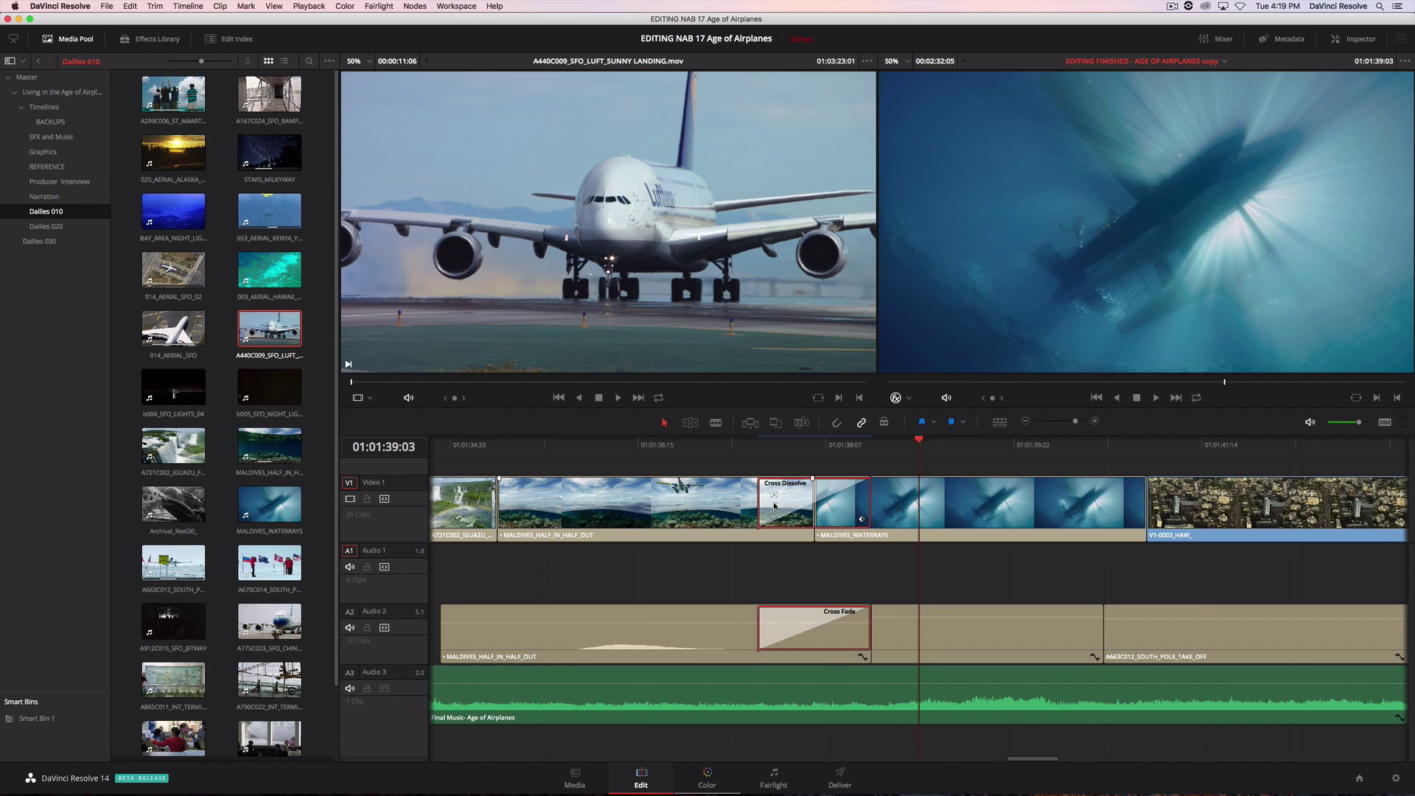
# Step: Set the dissolve to 1.1 seconds, Center On Edit alignment and Film style
pyautogui.doubleClick(774, 505)
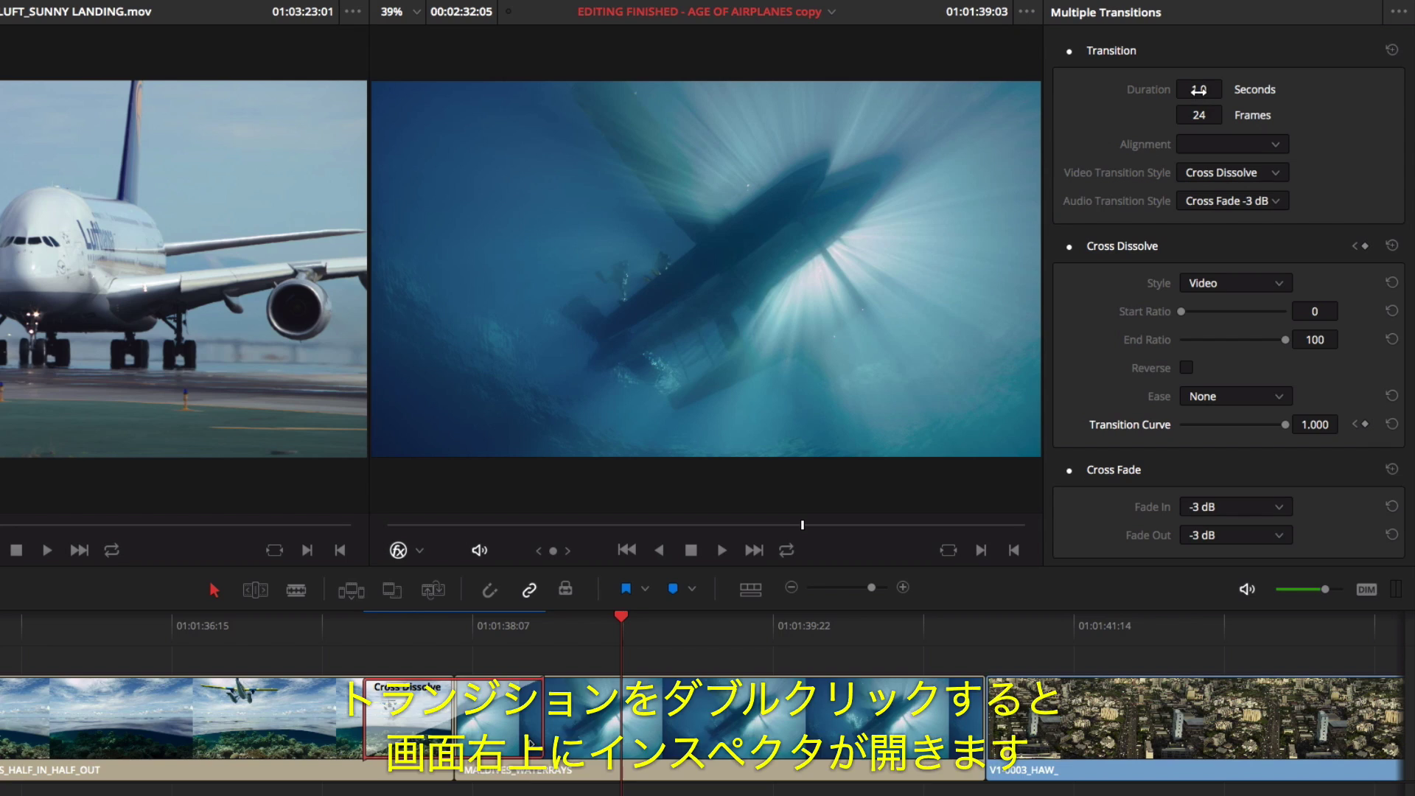
pyautogui.moveTo(1199, 90); pyautogui.dragTo(1252, 88)
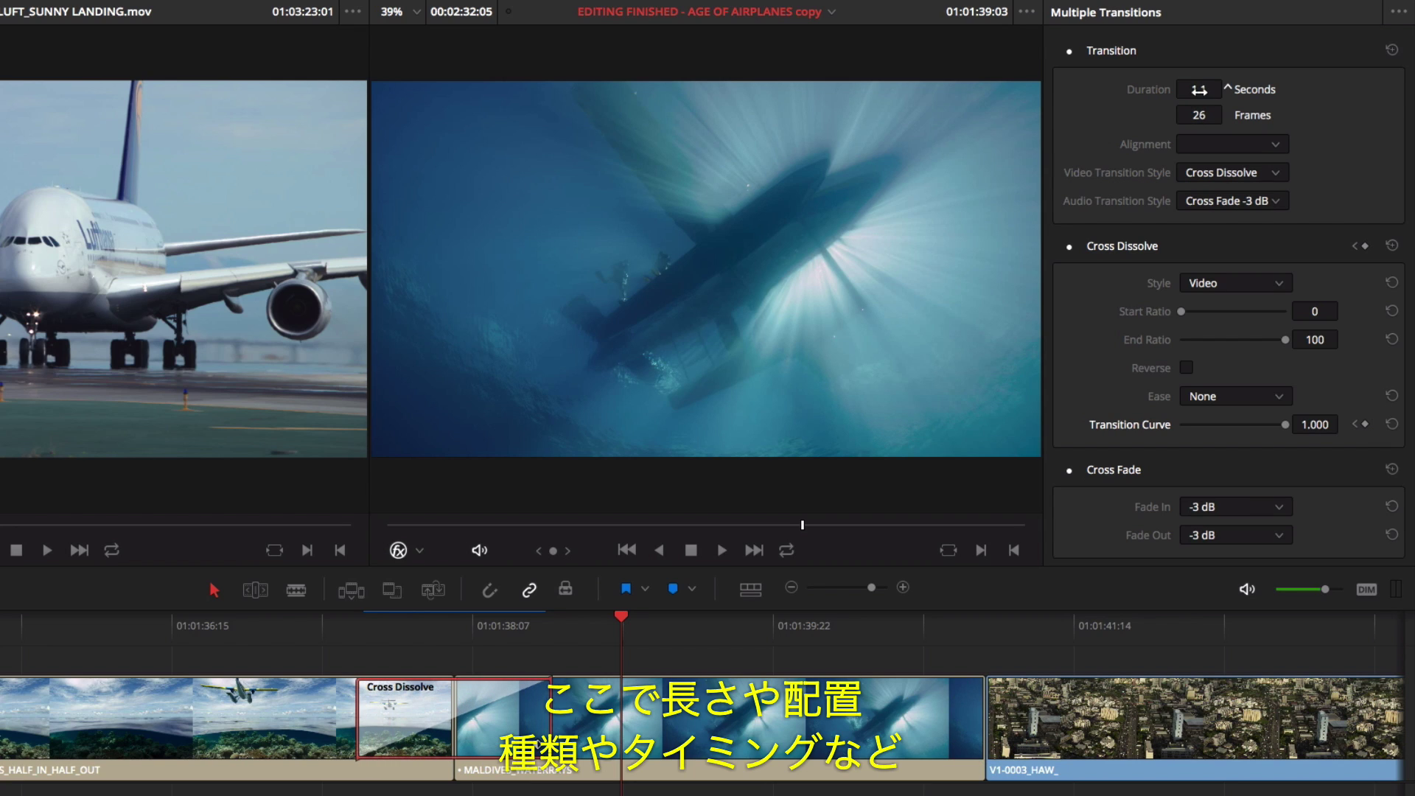
pyautogui.click(1232, 150)
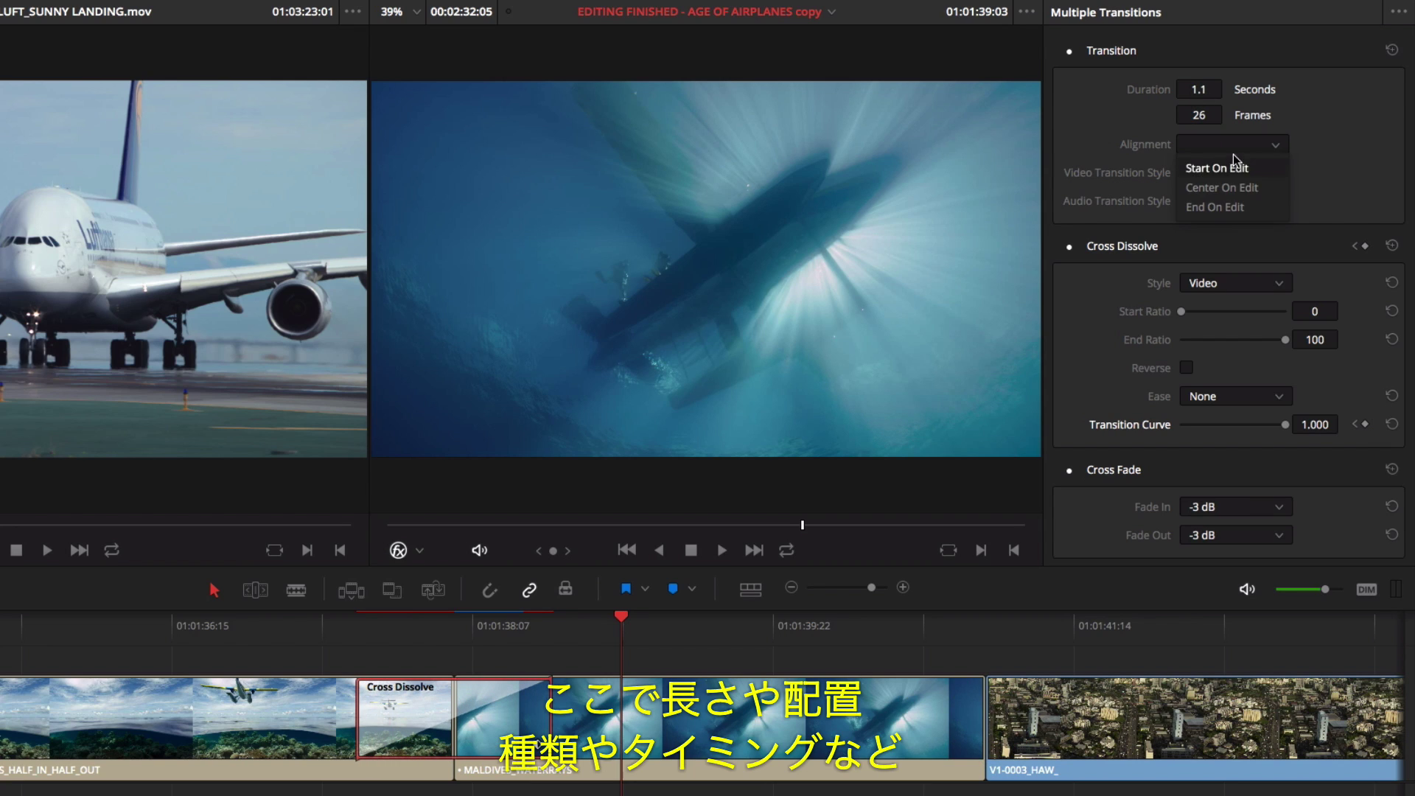
pyautogui.click(1238, 189)
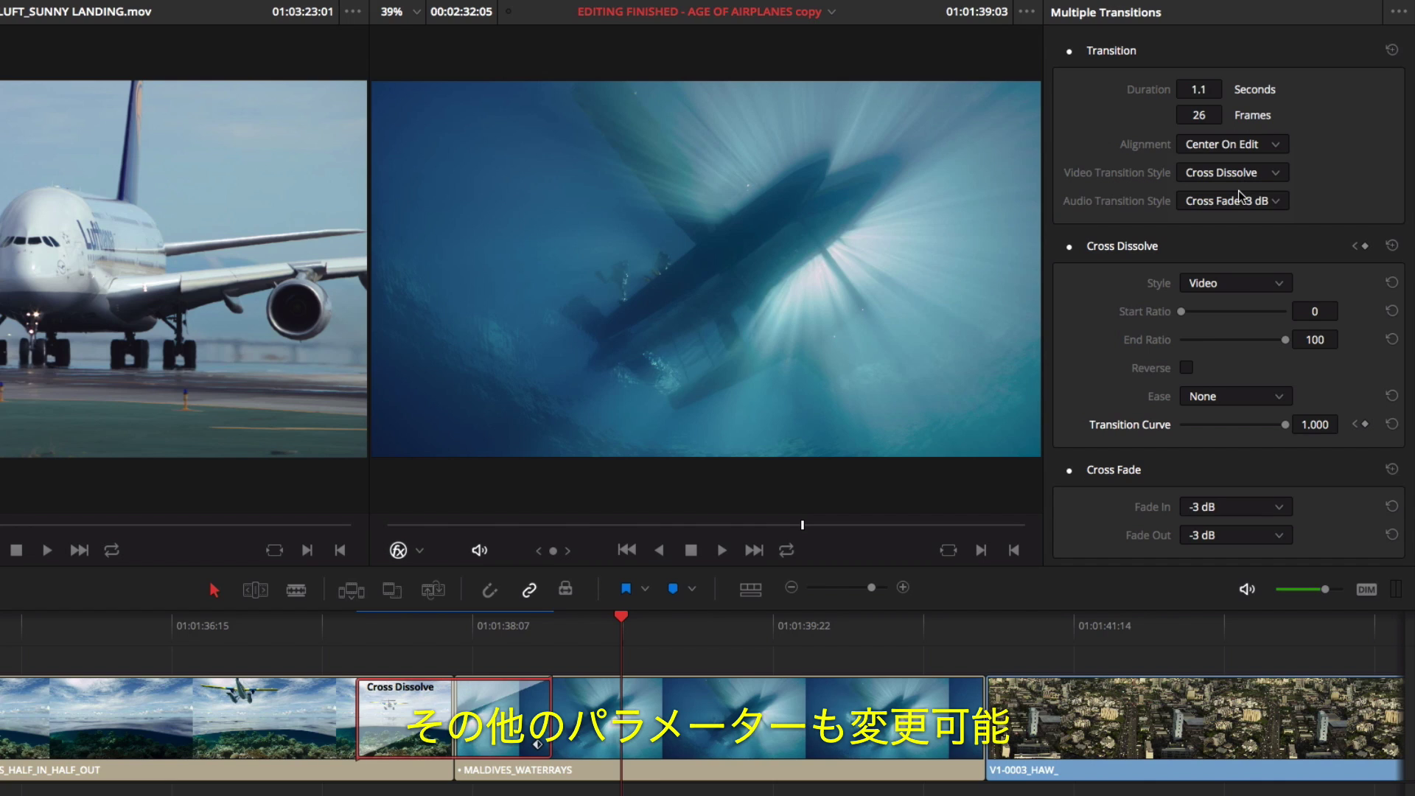
pyautogui.click(1257, 284)
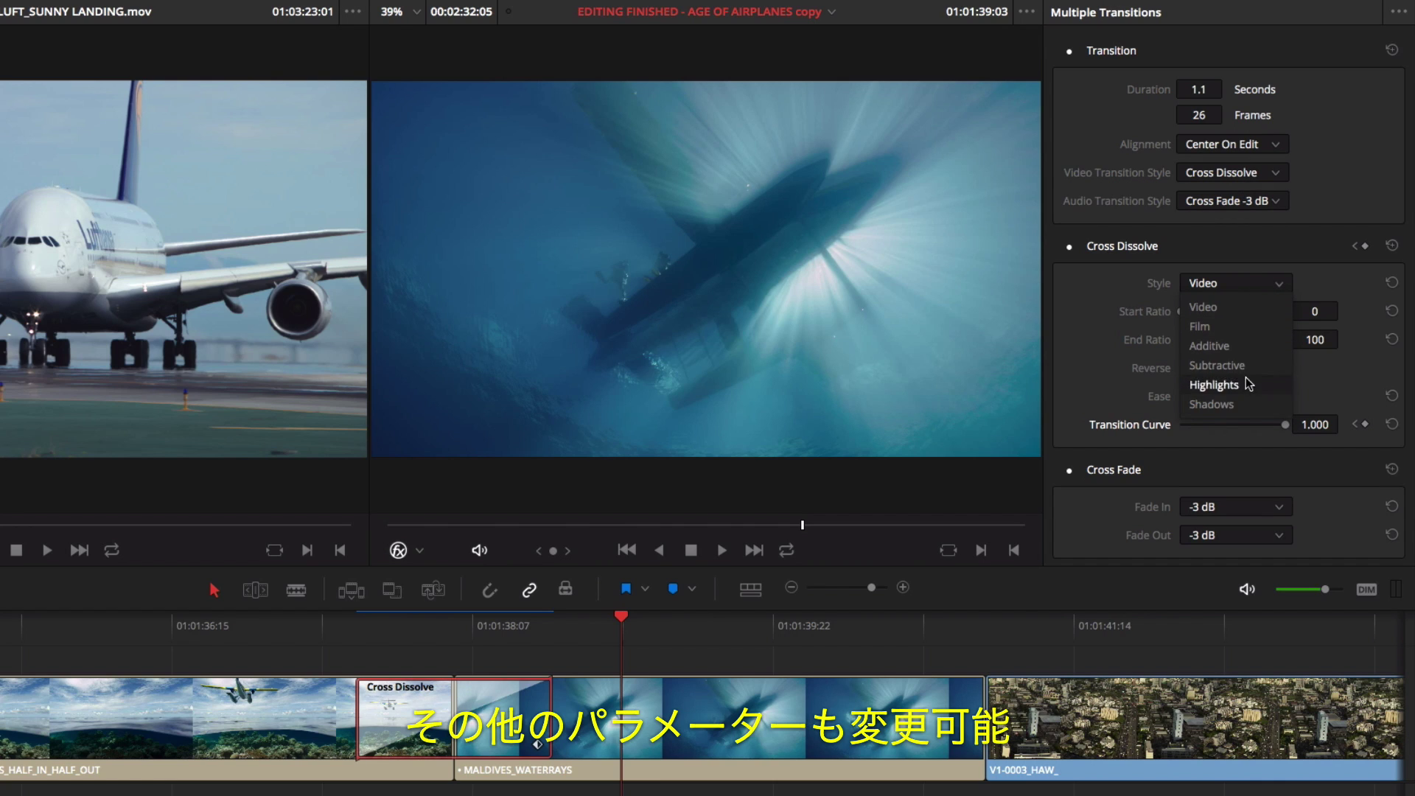
pyautogui.click(1236, 329)
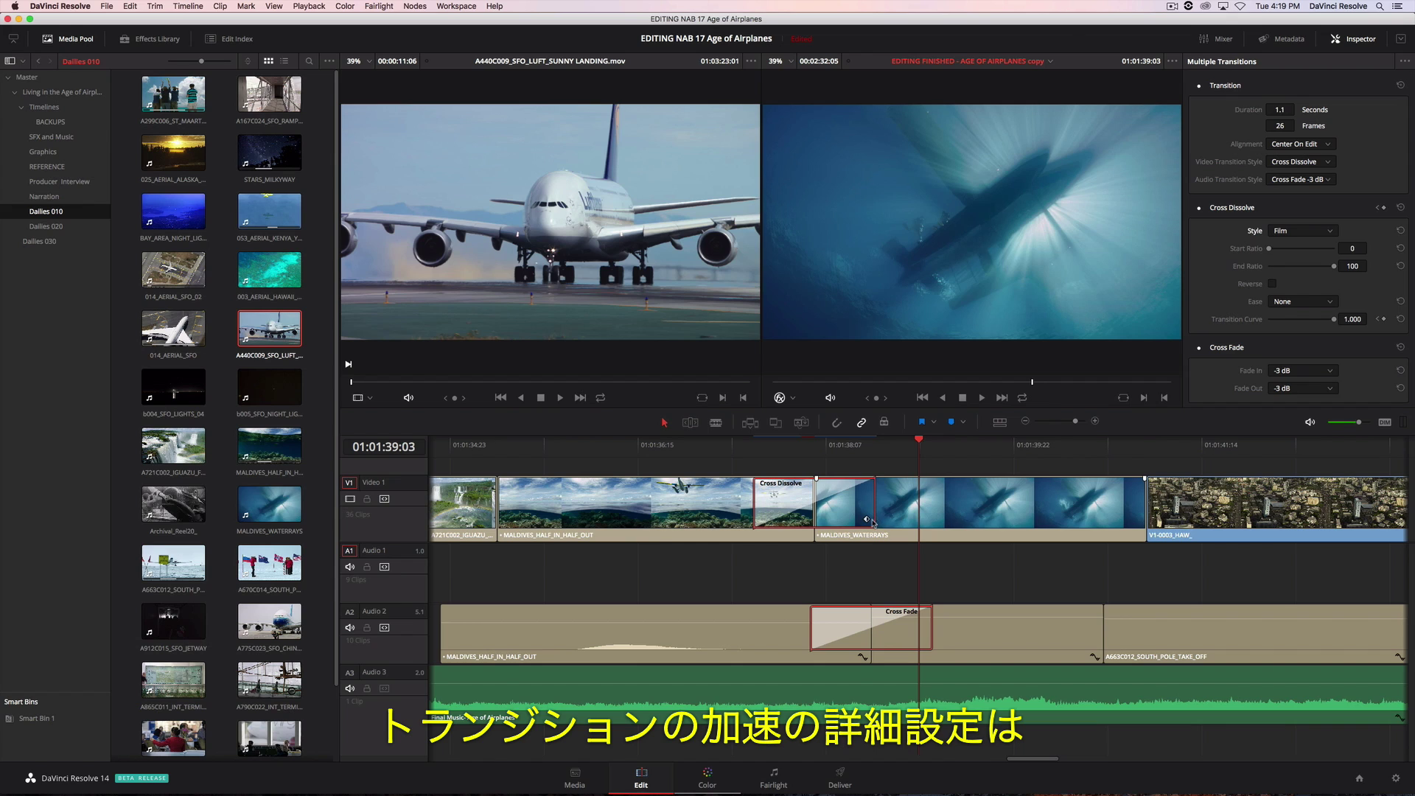
pyautogui.click(868, 519)
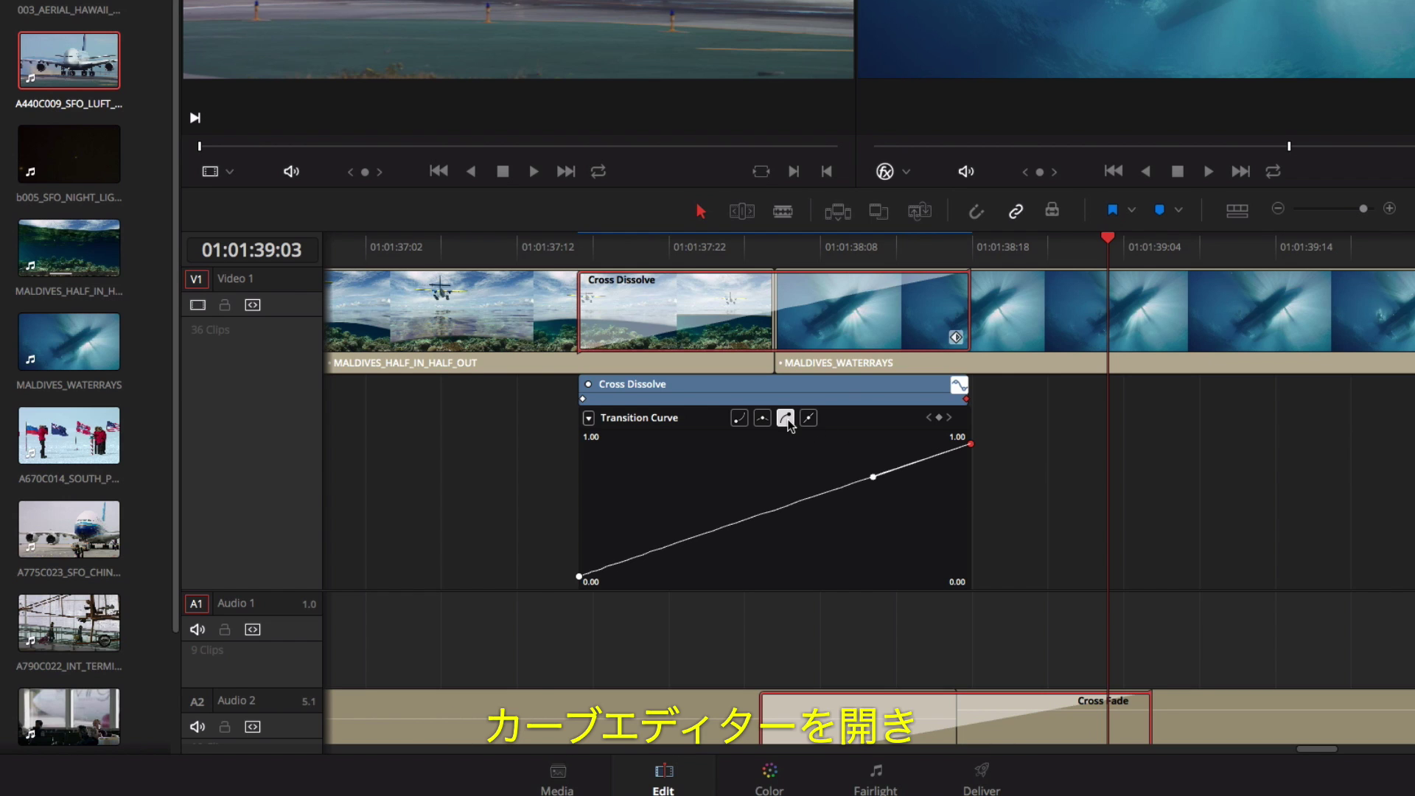
# Step: Reshape the dissolve's transition curve into an eased ease-in/out S-curve
pyautogui.moveTo(871, 476); pyautogui.dragTo(870, 458)
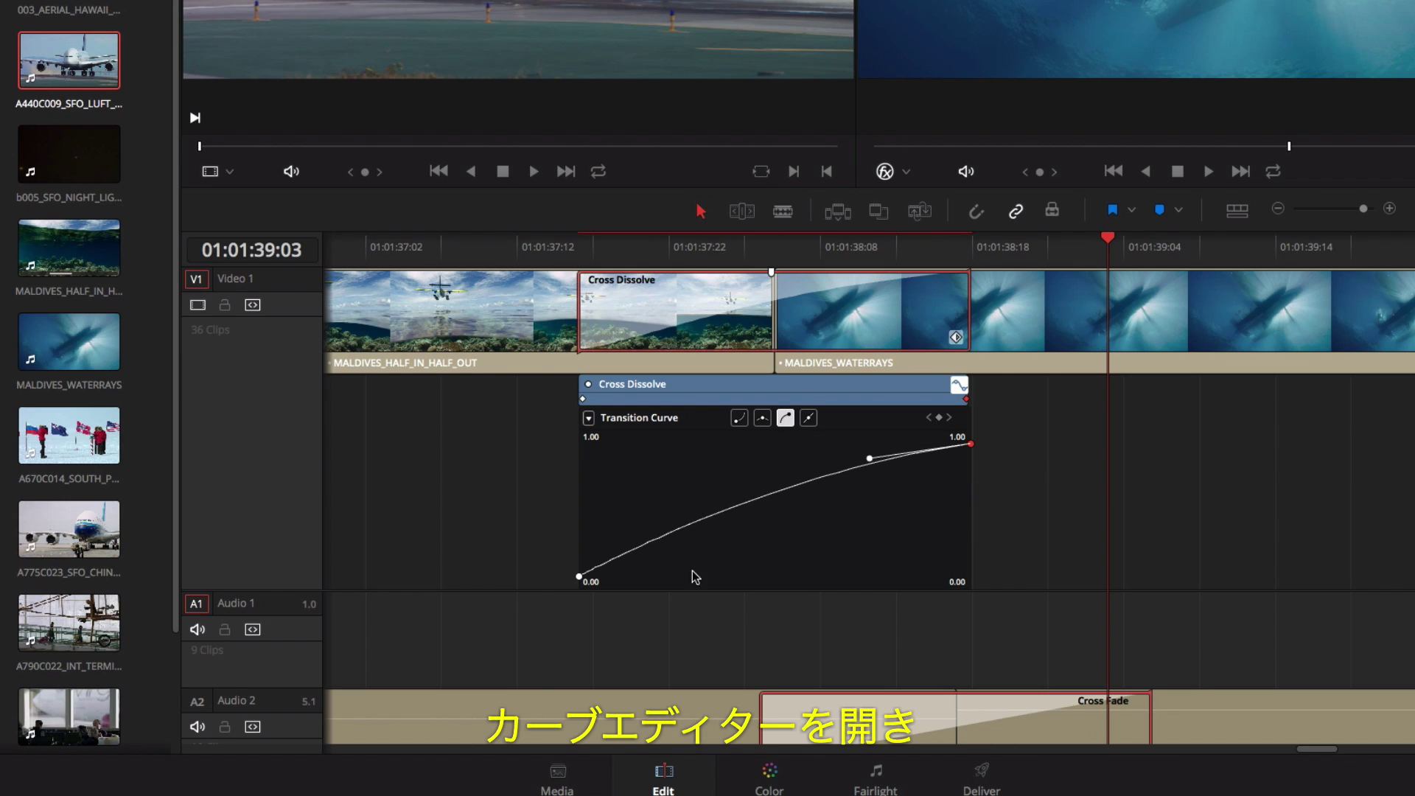
pyautogui.click(739, 418)
pyautogui.moveTo(681, 576); pyautogui.dragTo(627, 575)
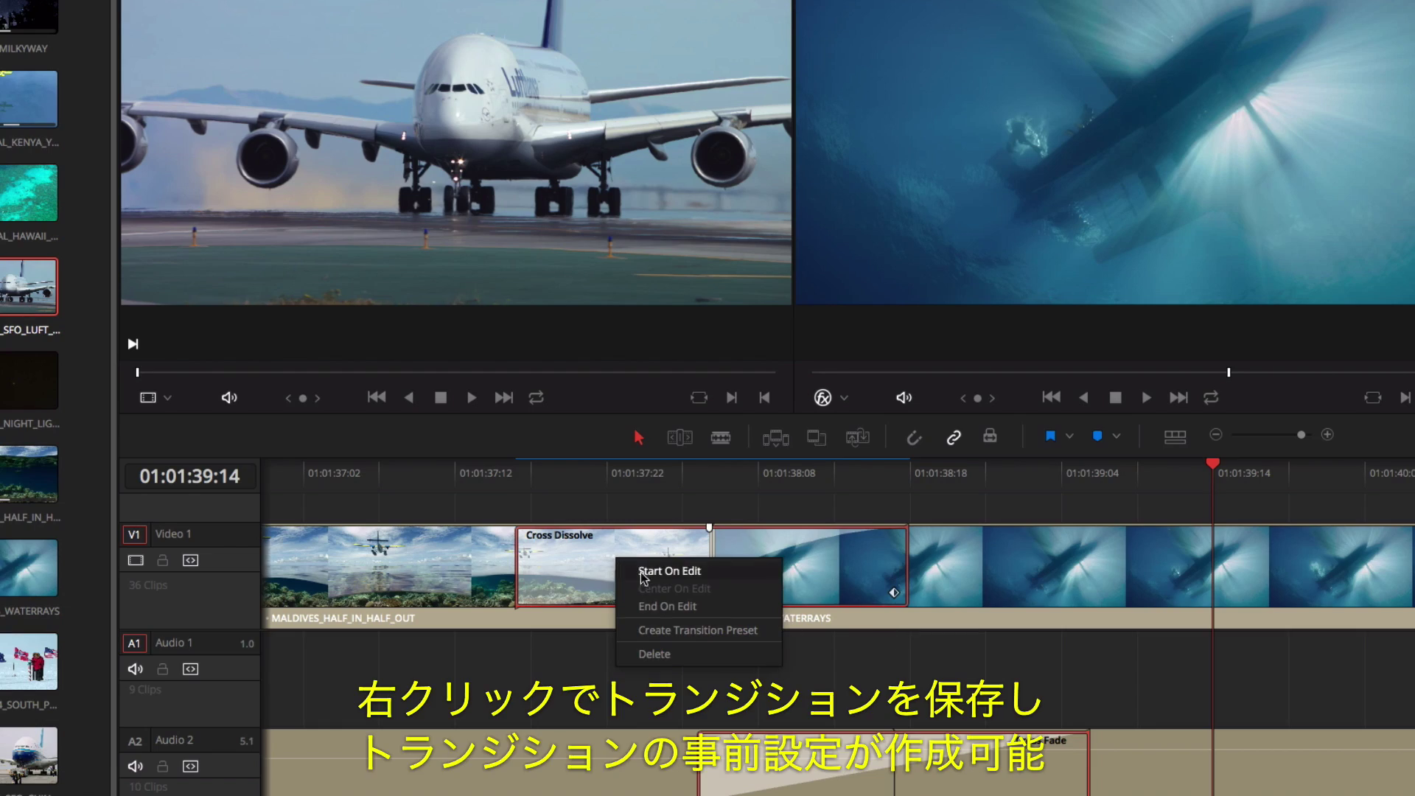
# Step: Save the dissolve as a transition preset named 'Film Dissolve'
pyautogui.click(661, 631)
pyautogui.write('Fi')
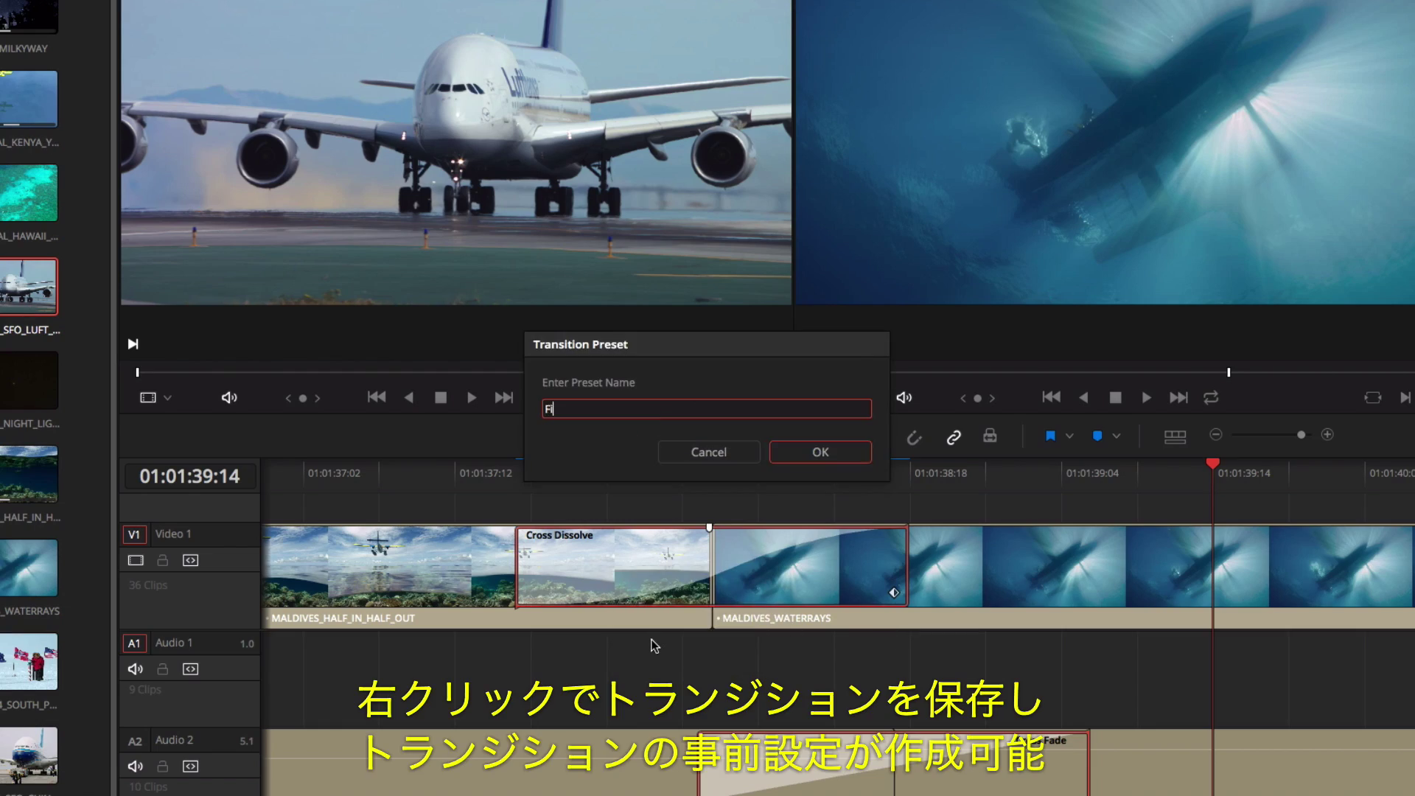
pyautogui.write('lm Dissolve')
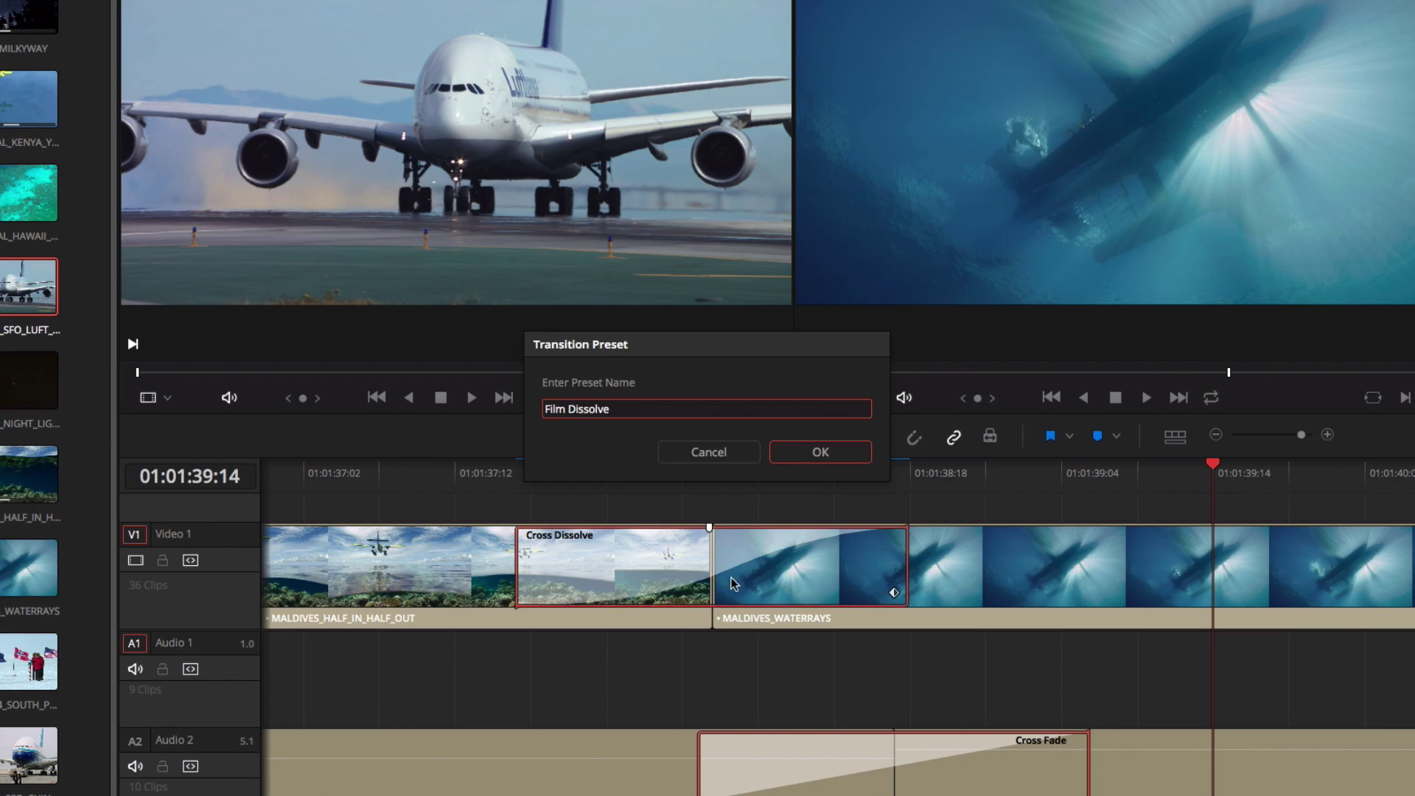
pyautogui.click(809, 454)
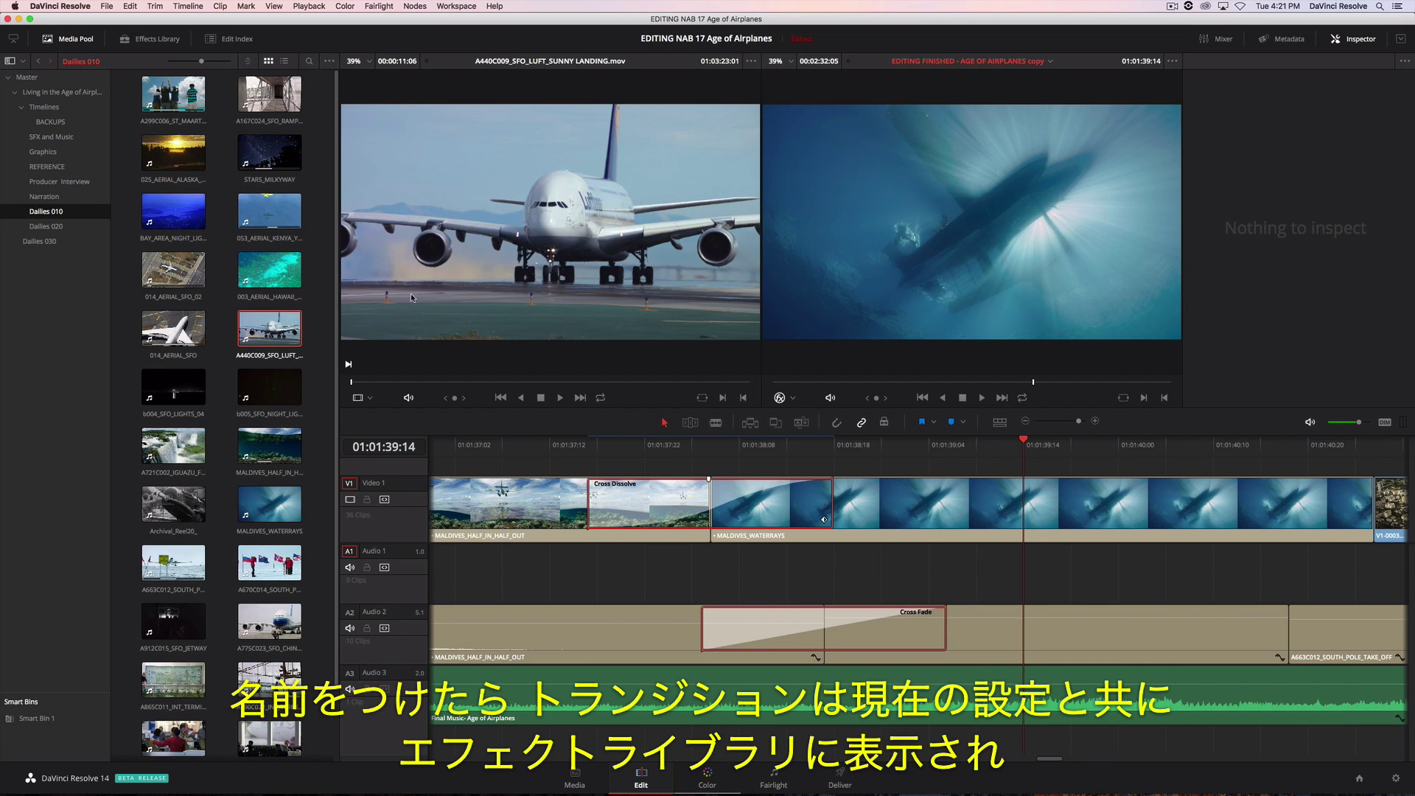
# Step: Apply Watercolor OpenFX to A290C007_ST_MAARTEN_LANDING on luminance only with Smoothness 0.017
pyautogui.click(150, 41)
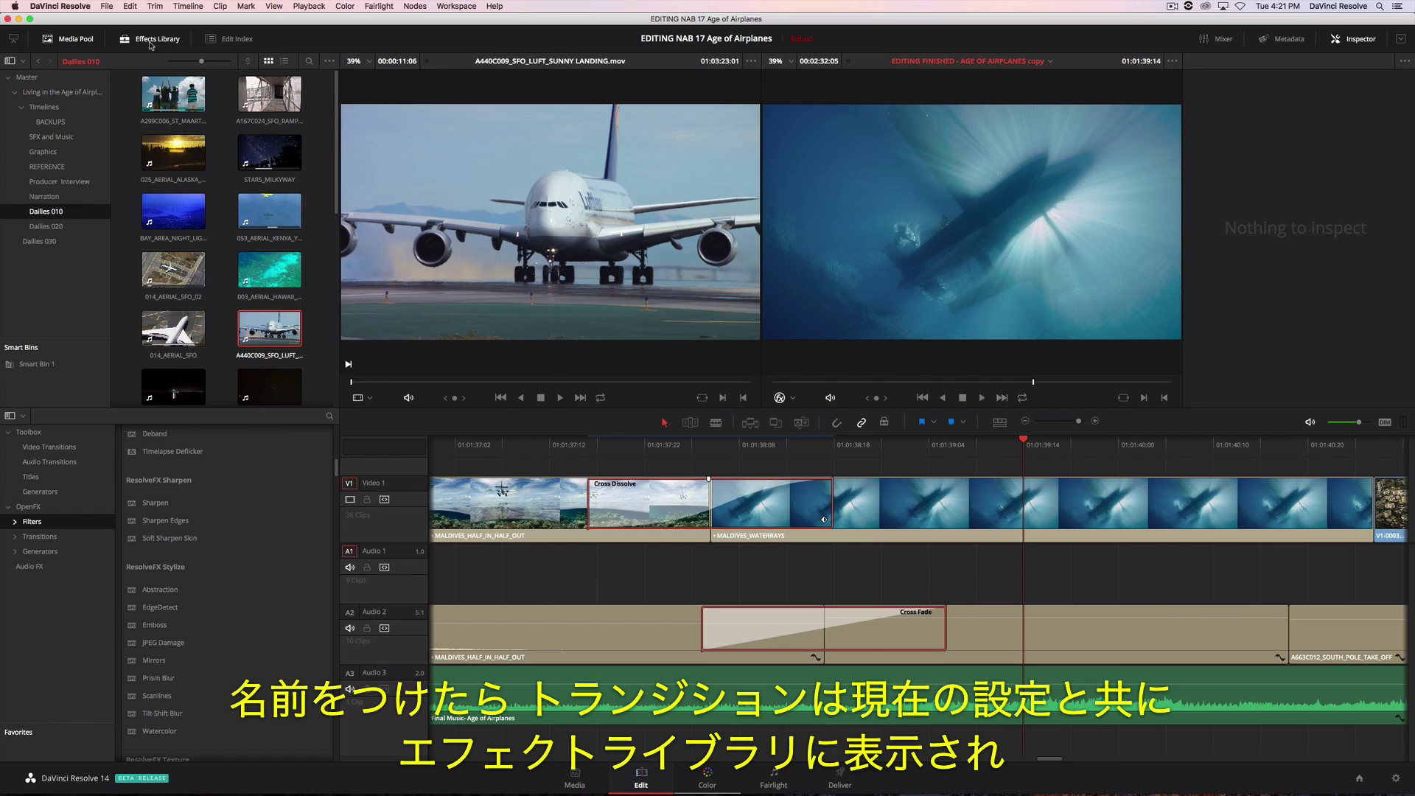
pyautogui.click(116, 285)
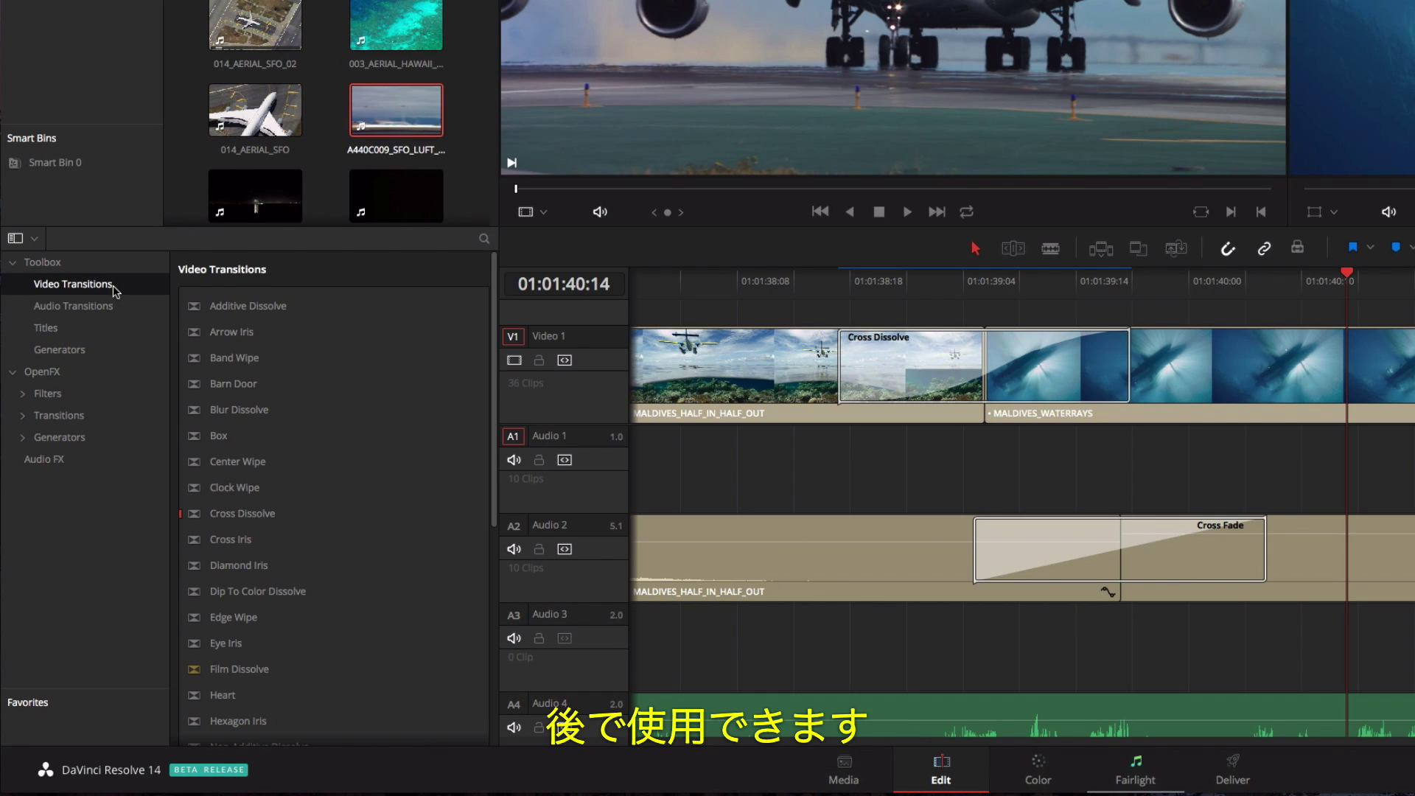
pyautogui.moveTo(492, 316); pyautogui.dragTo(467, 451)
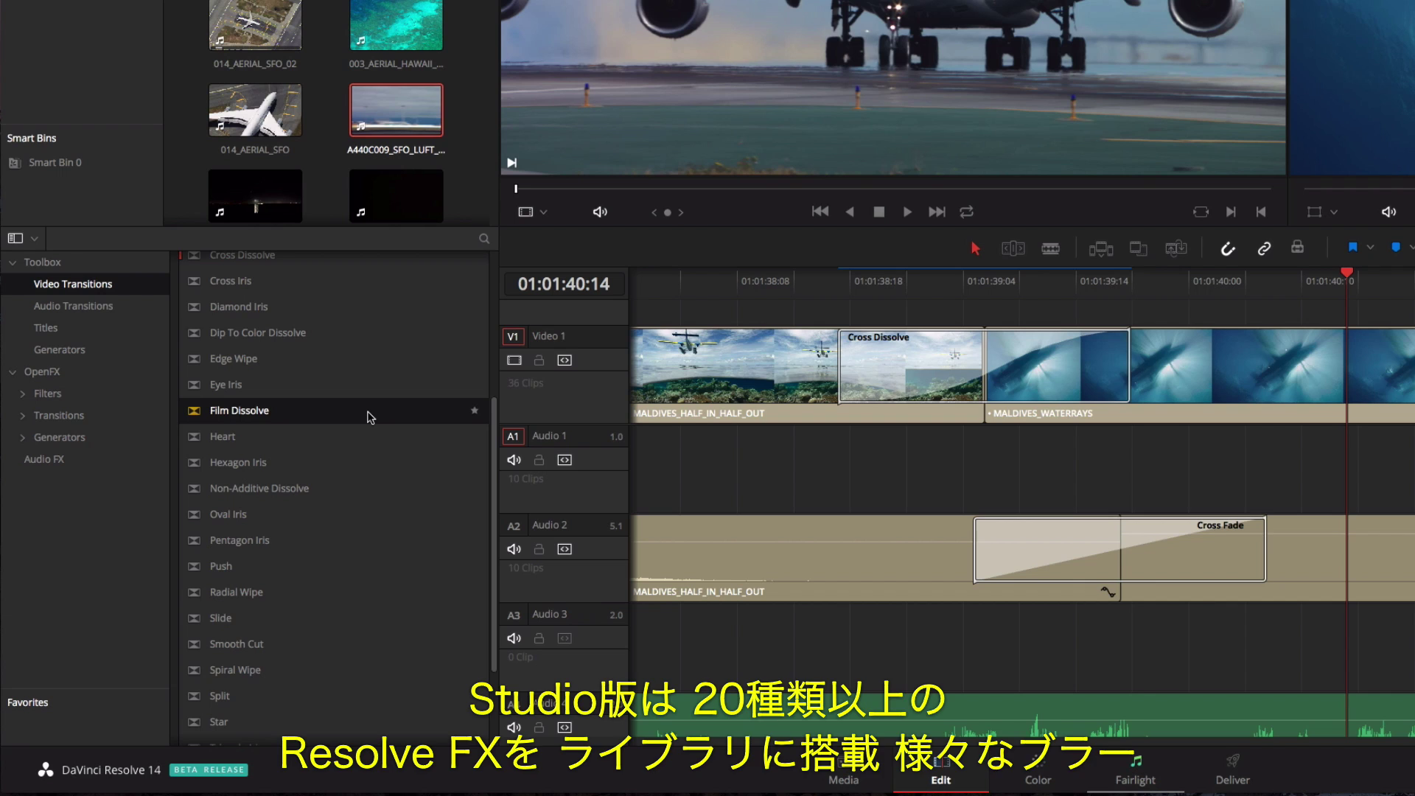
pyautogui.click(148, 395)
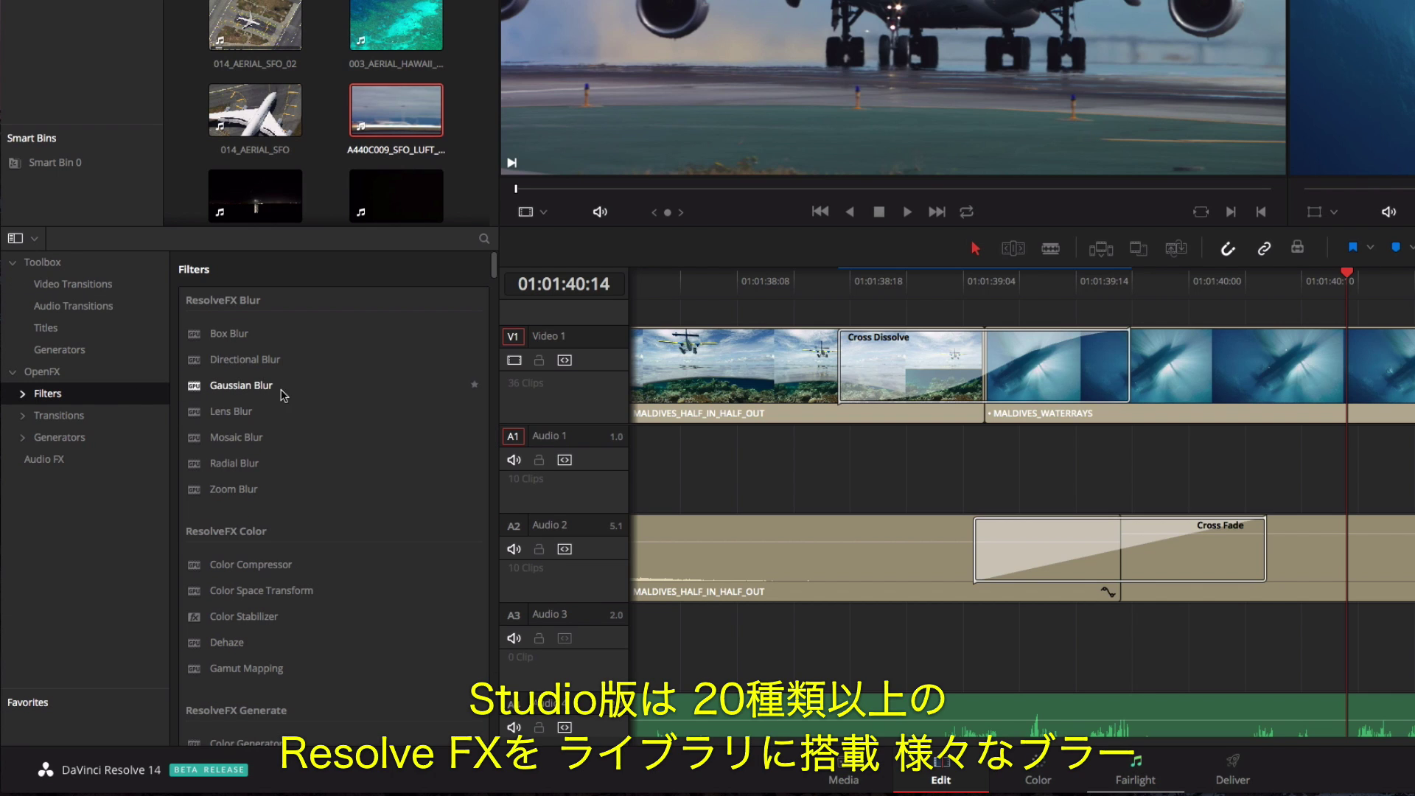
pyautogui.moveTo(493, 262); pyautogui.dragTo(487, 327)
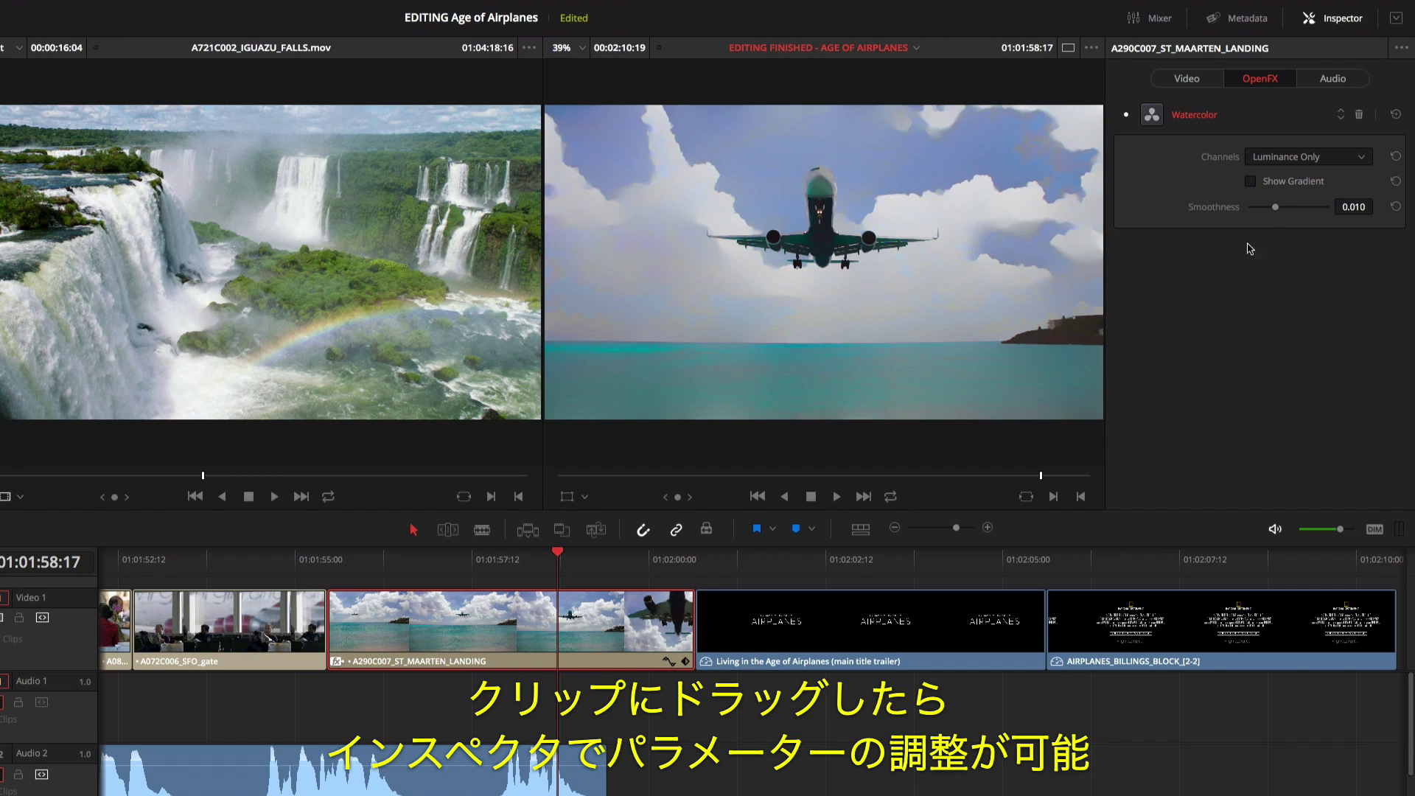
pyautogui.moveTo(1278, 212)
pyautogui.mouseDown()
pyautogui.moveTo(1247, 213)
pyautogui.moveTo(1295, 216)
pyautogui.mouseUp()
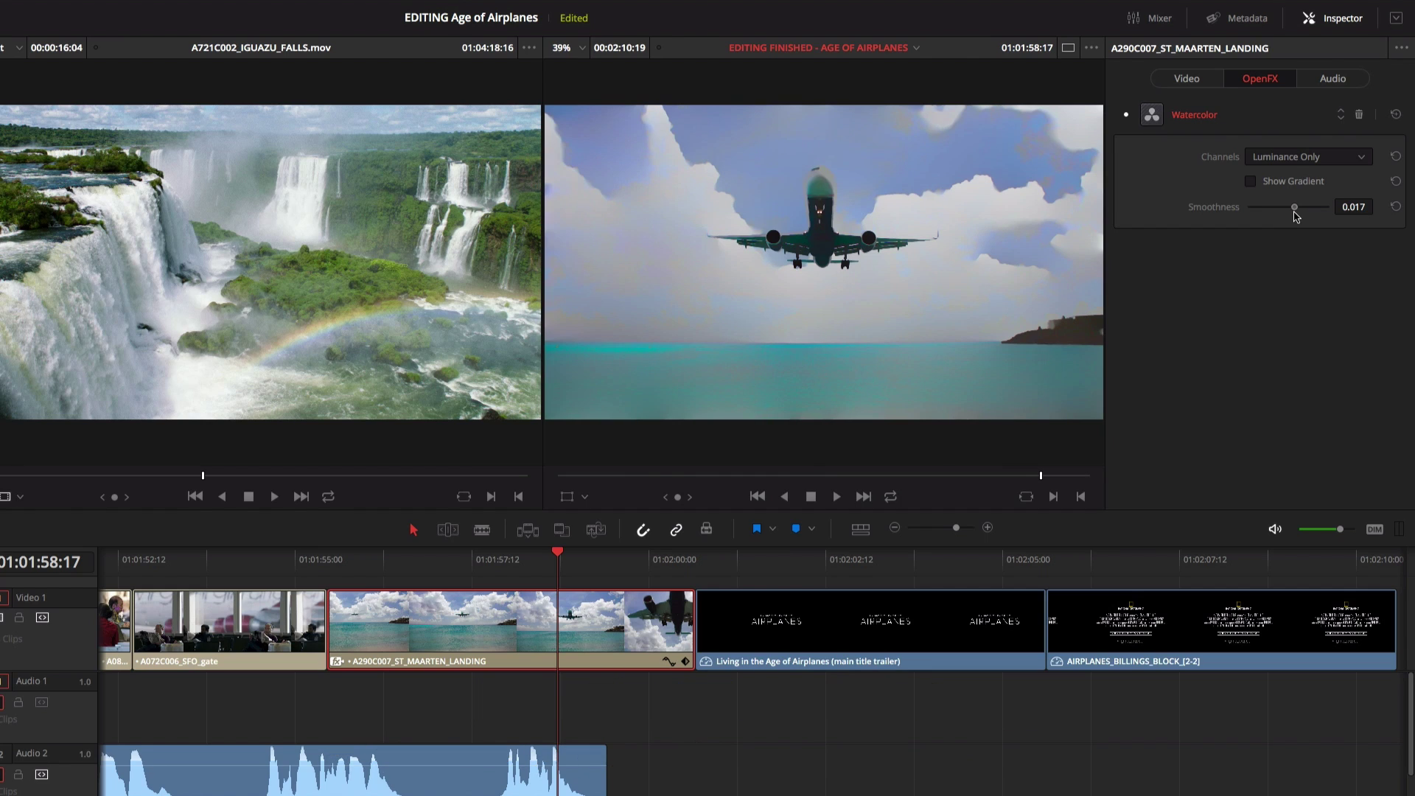
pyautogui.click(1252, 183)
pyautogui.click(1253, 183)
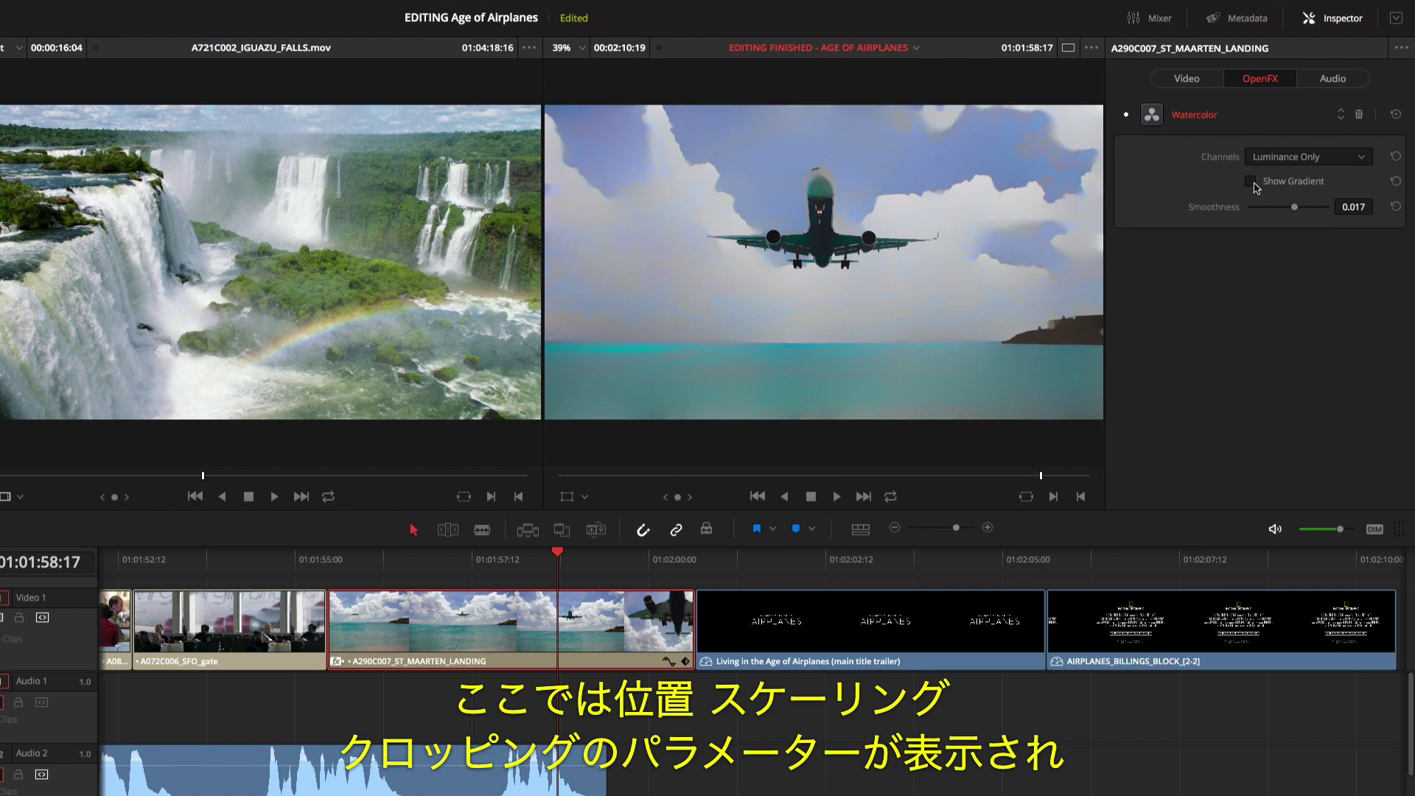
pyautogui.click(696, 566)
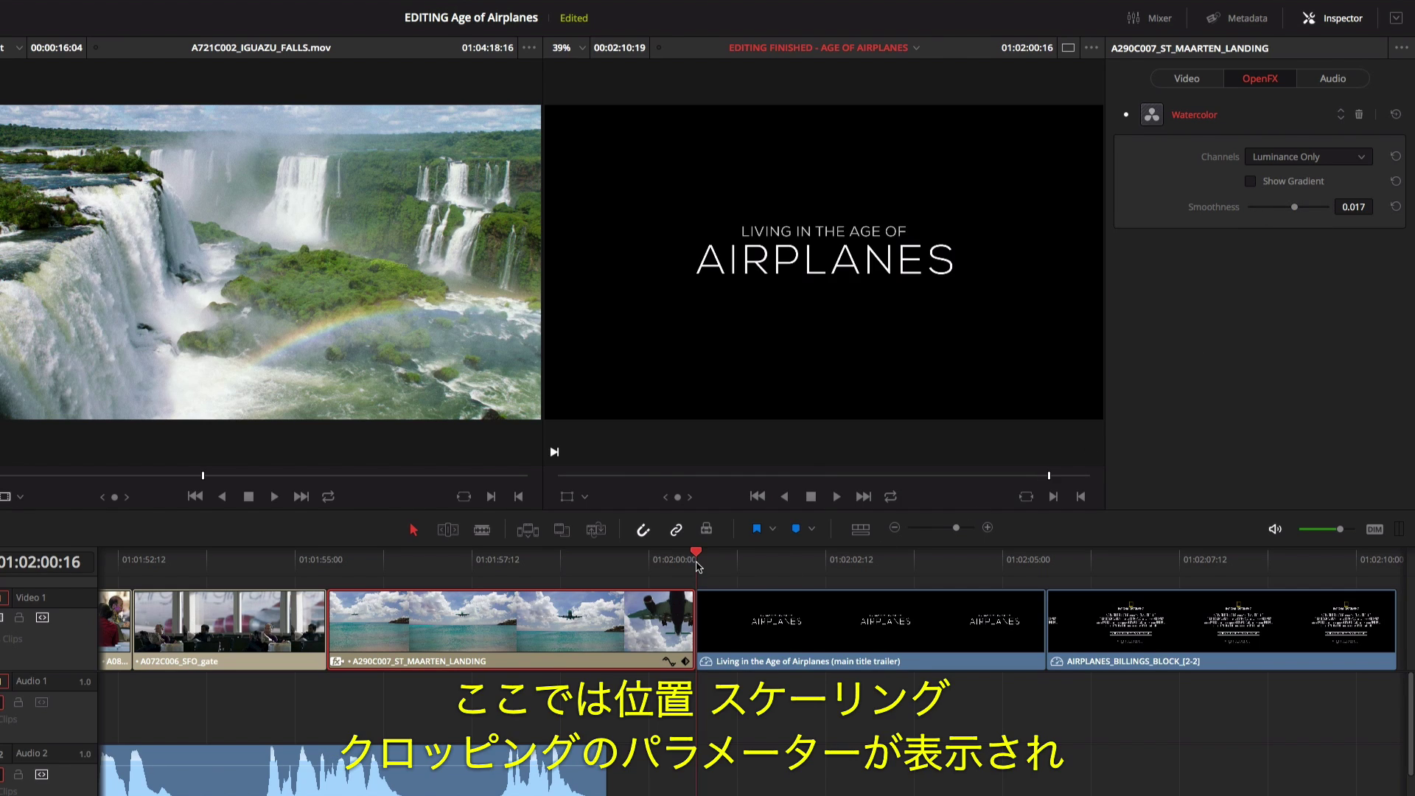
# Step: Keyframe the AIRPLANES title's start at Zoom 0.710 and Position Y -194
pyautogui.click(740, 607)
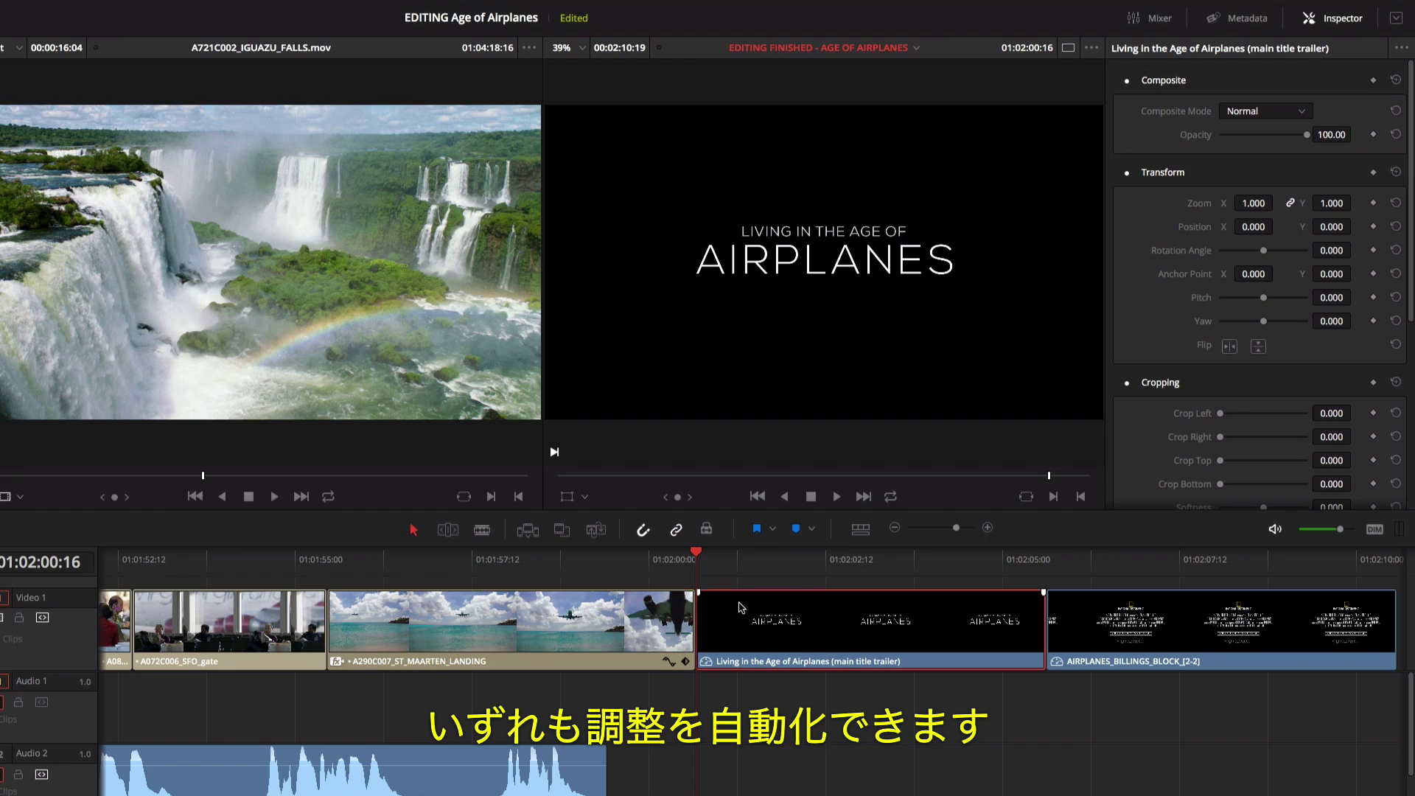
pyautogui.click(567, 497)
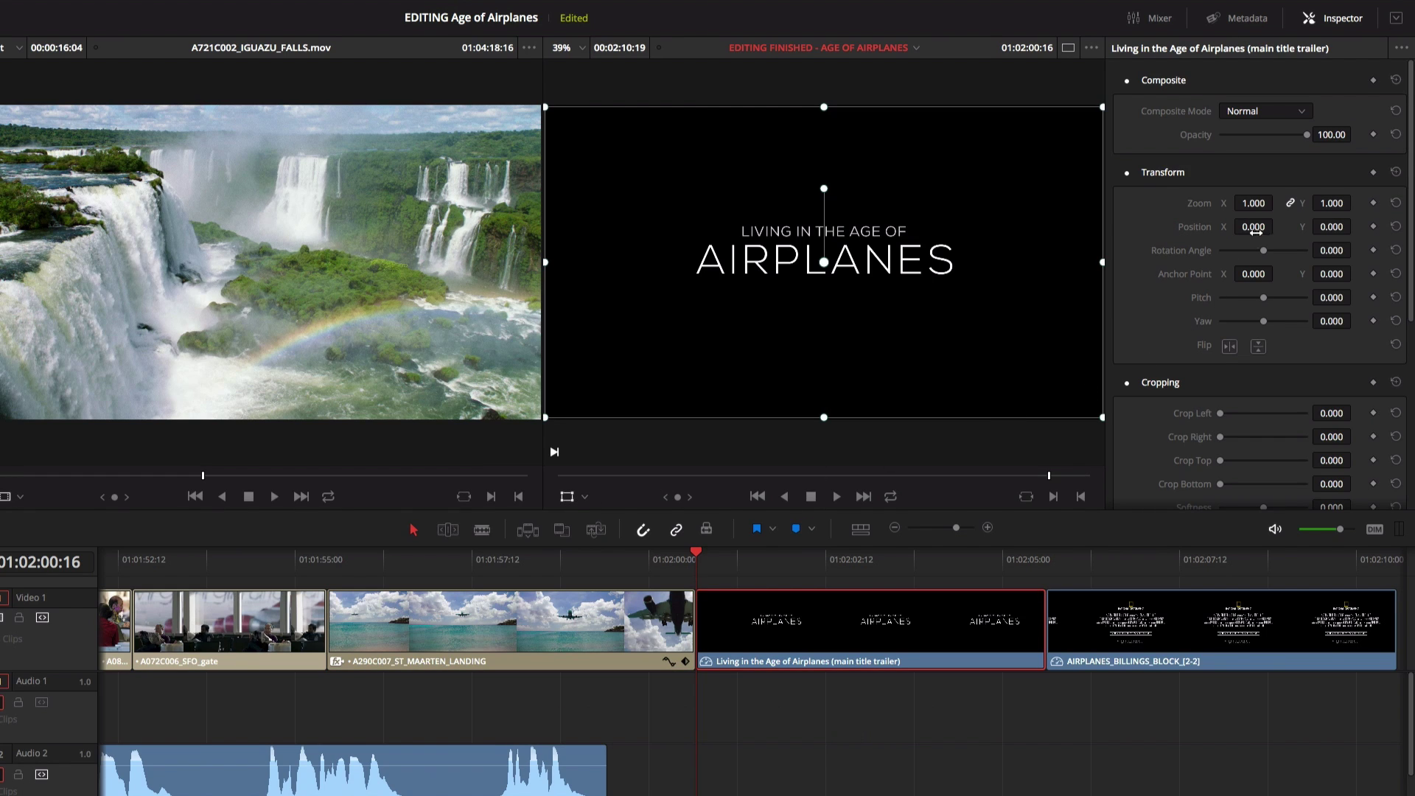
pyautogui.click(1373, 173)
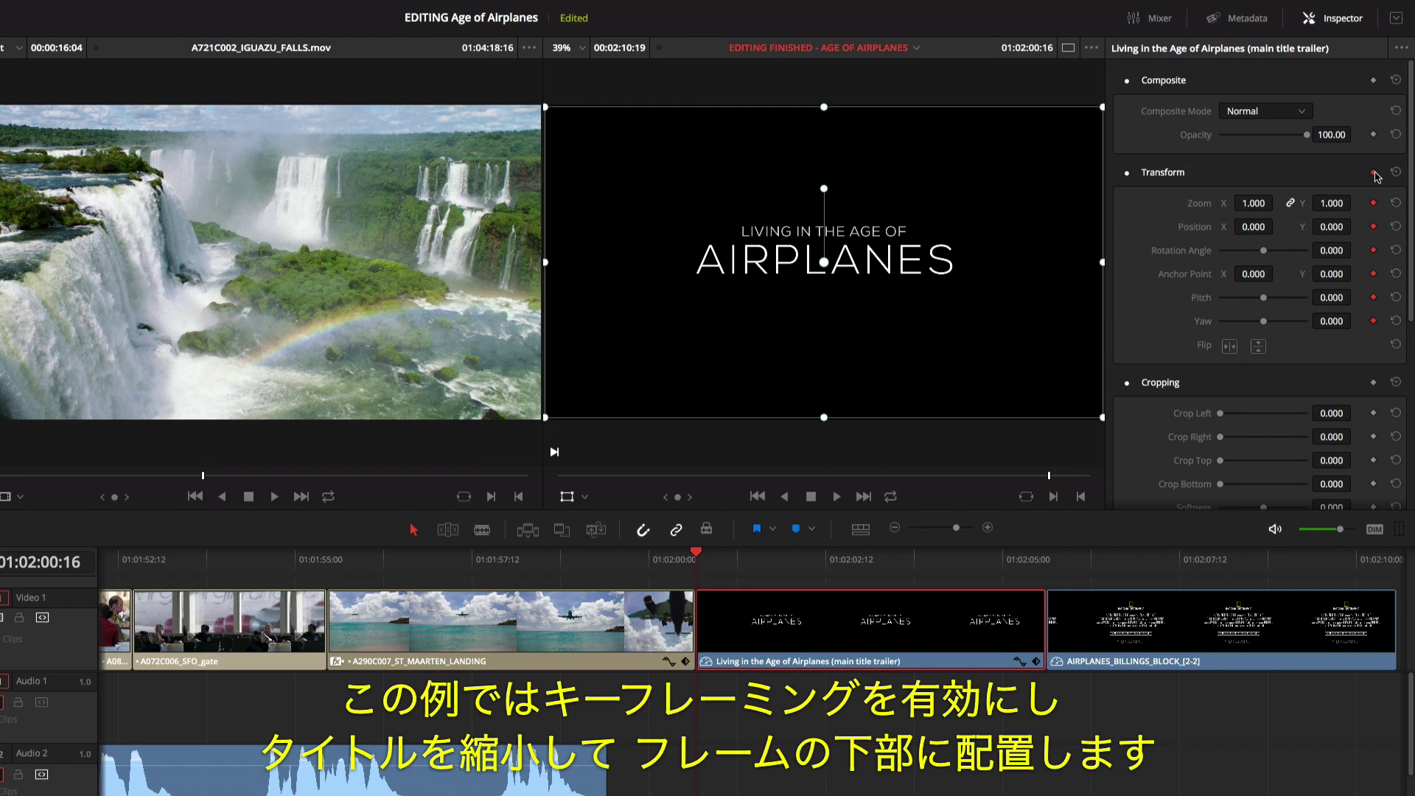
pyautogui.moveTo(1312, 203); pyautogui.dragTo(1276, 203)
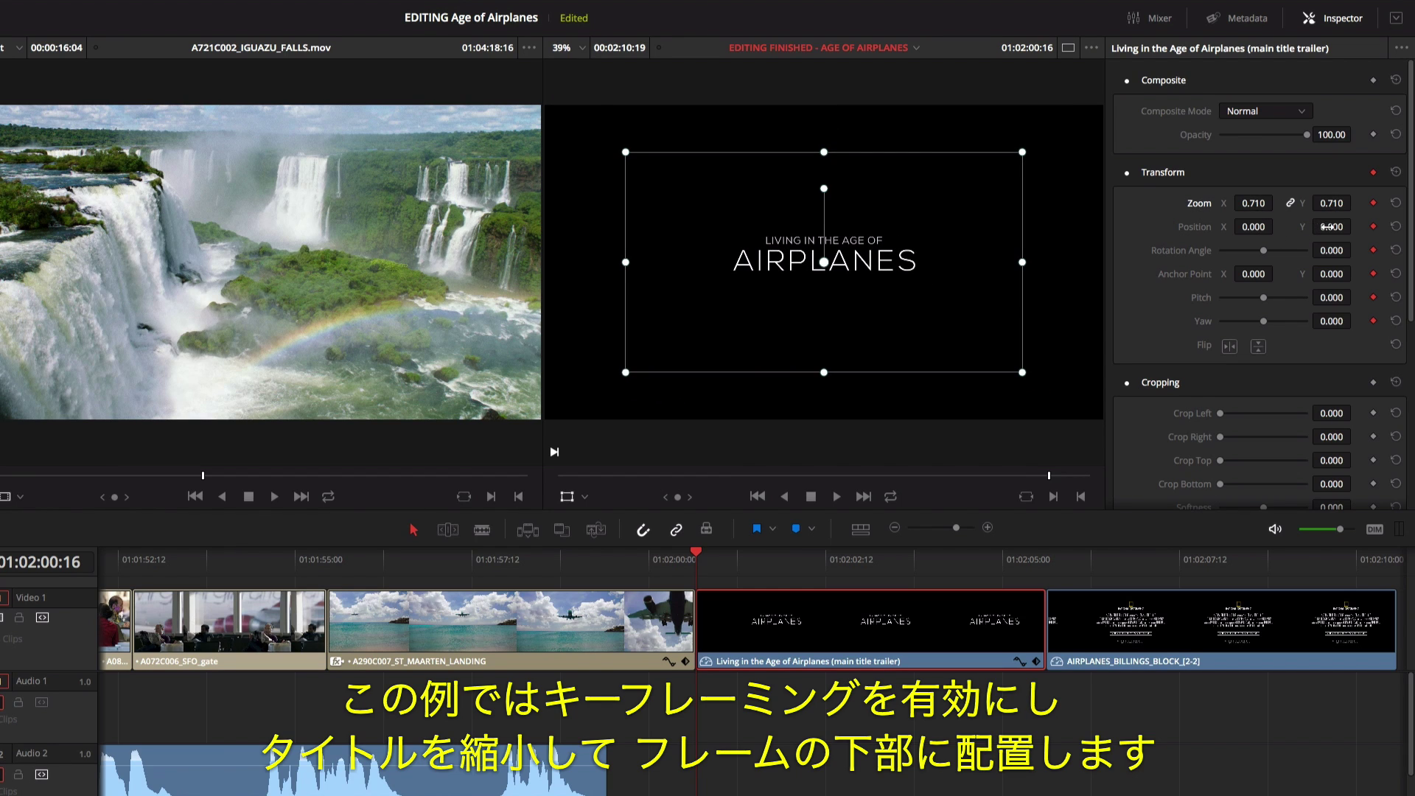
pyautogui.moveTo(1331, 227); pyautogui.dragTo(1292, 227)
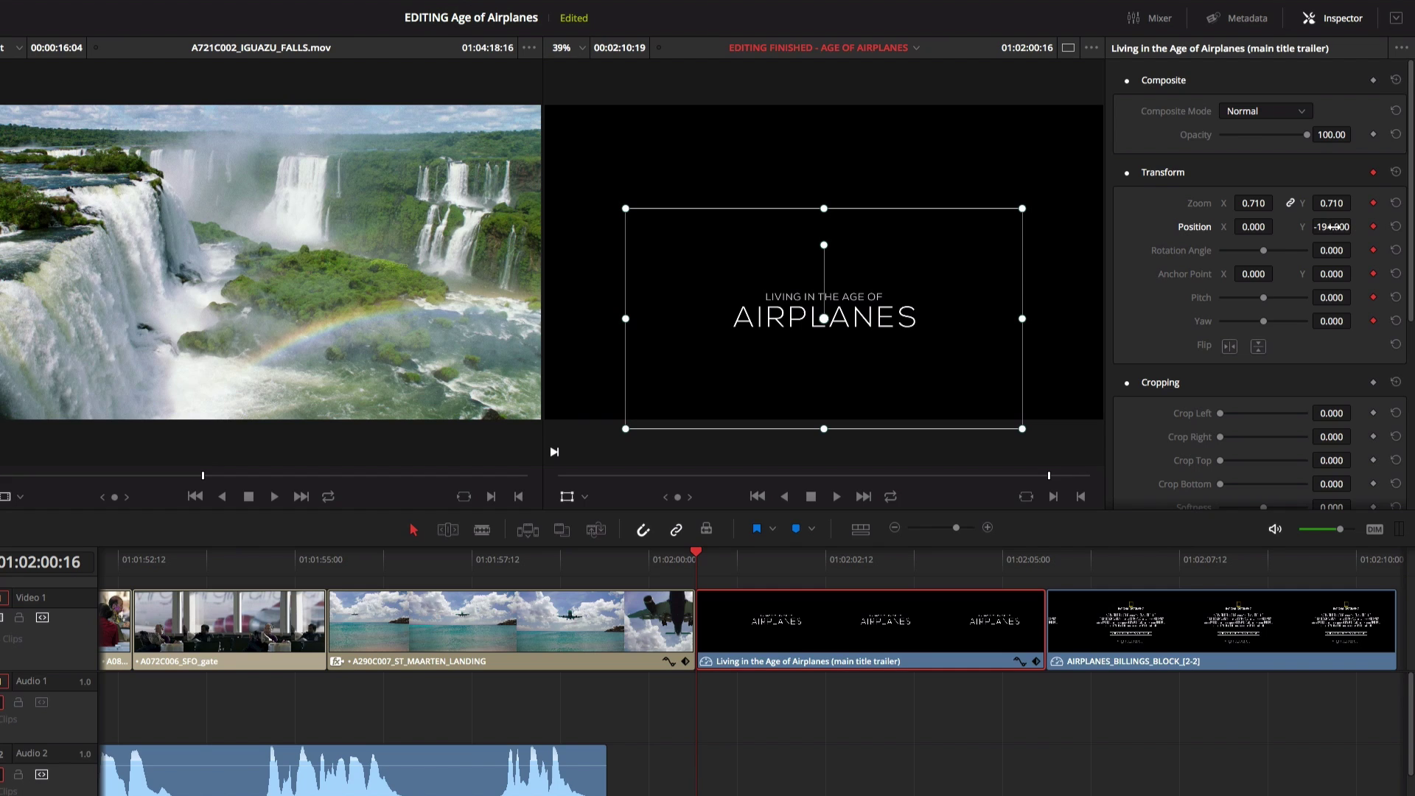
# Step: About five seconds later, grow the title to Zoom 0.970 along a Smooth curved motion path
pyautogui.moveTo(702, 552); pyautogui.dragTo(1037, 569)
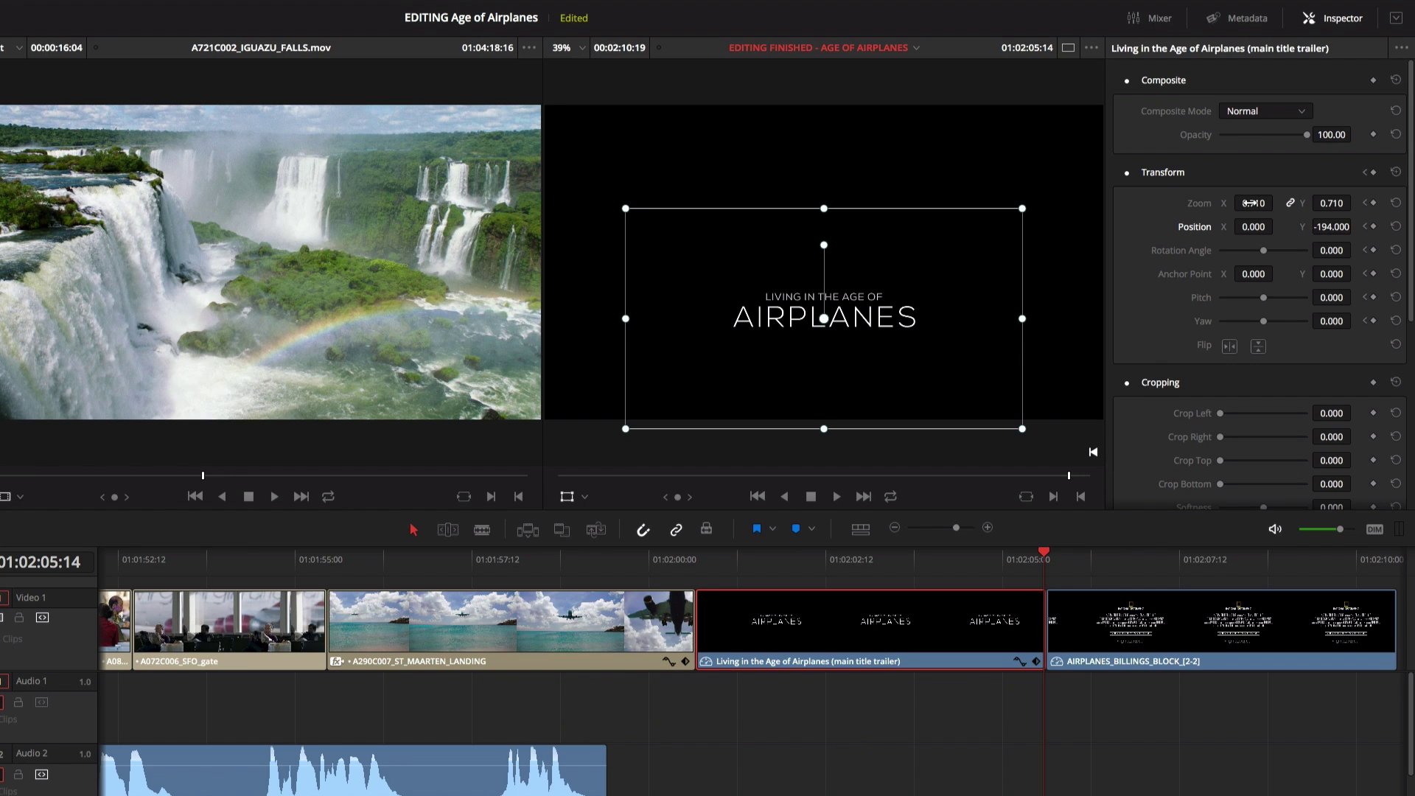
pyautogui.moveTo(1249, 203); pyautogui.dragTo(1355, 225)
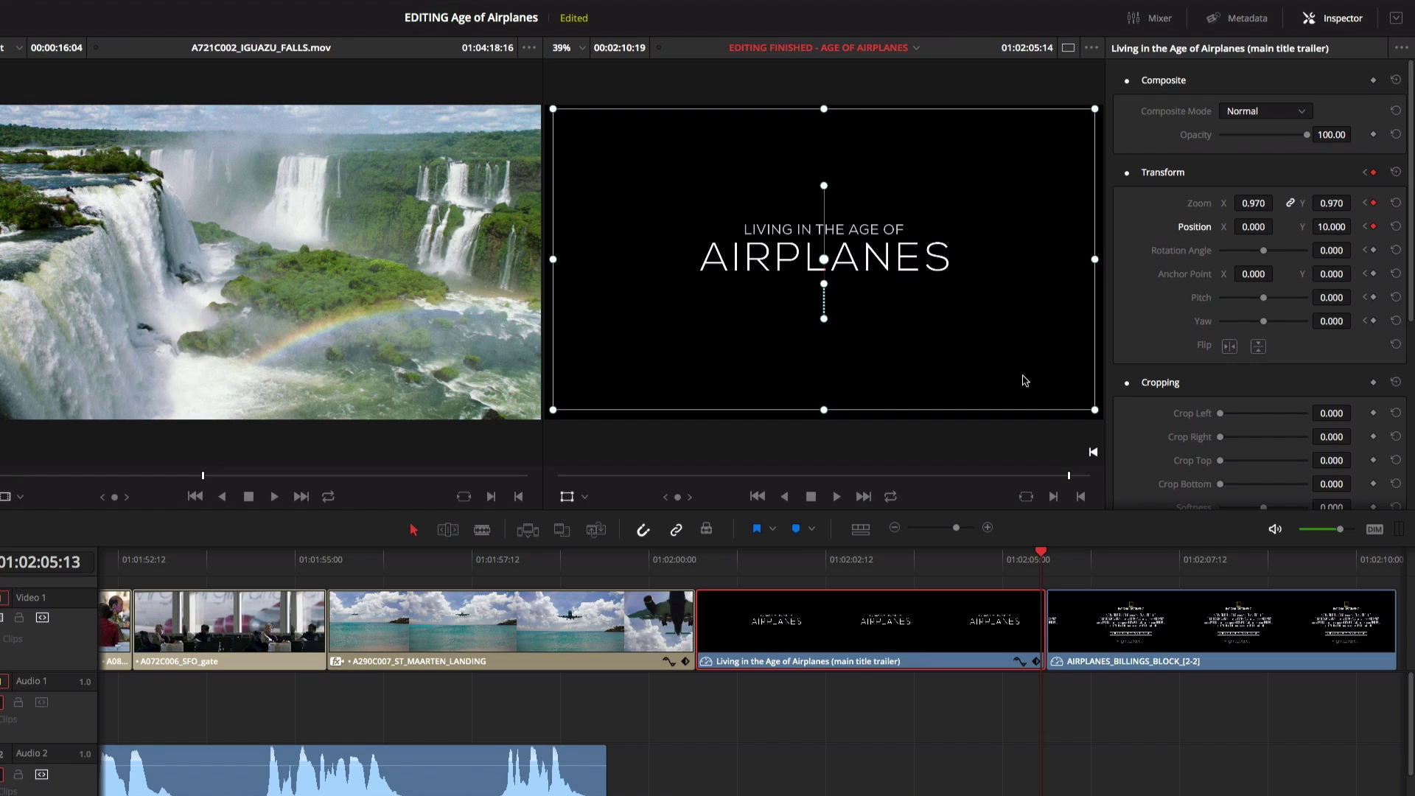
pyautogui.rightClick(824, 318)
pyautogui.click(874, 349)
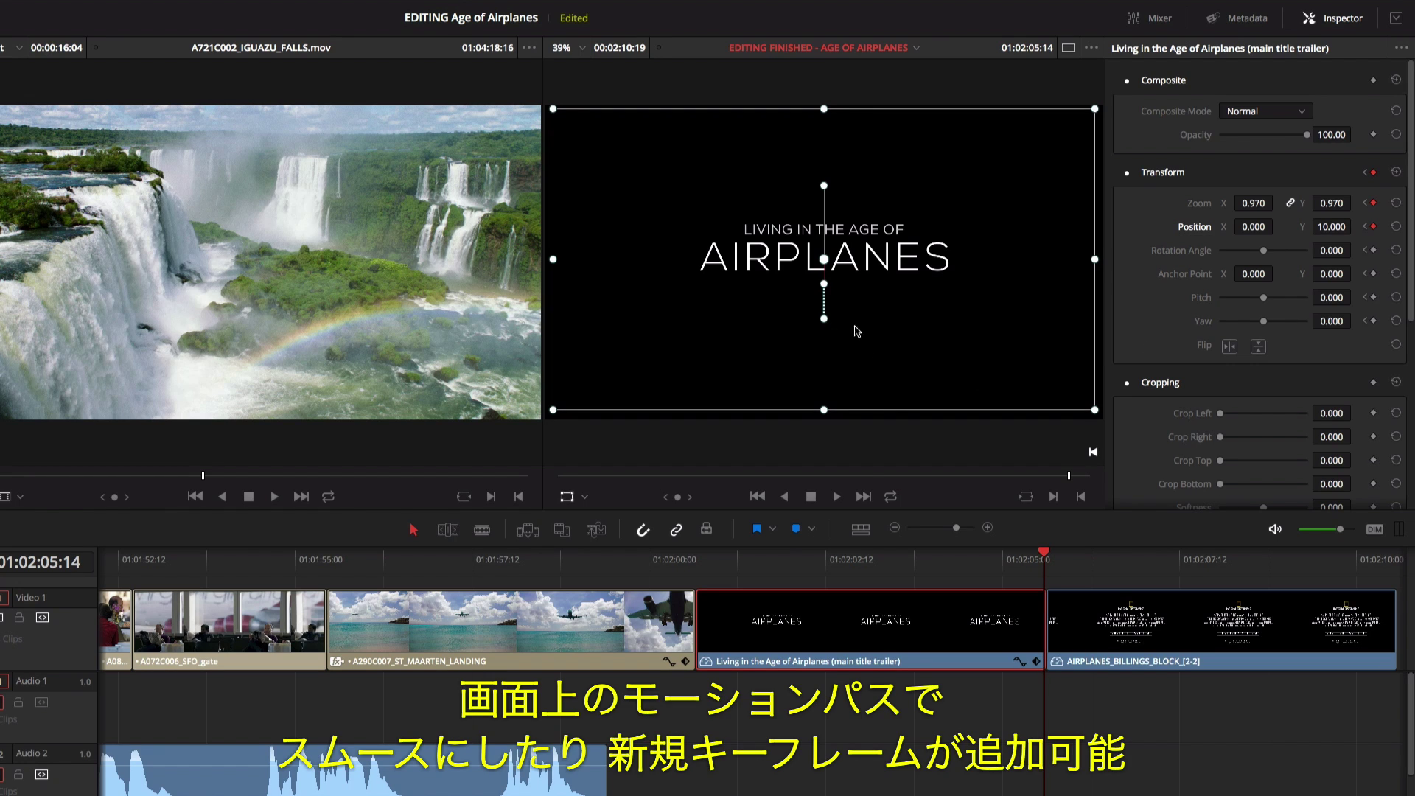
pyautogui.rightClick(824, 284)
pyautogui.click(856, 314)
pyautogui.moveTo(823, 259); pyautogui.dragTo(711, 215)
pyautogui.moveTo(713, 143)
pyautogui.mouseDown()
pyautogui.moveTo(736, 152)
pyautogui.moveTo(694, 150)
pyautogui.moveTo(713, 150)
pyautogui.mouseUp()
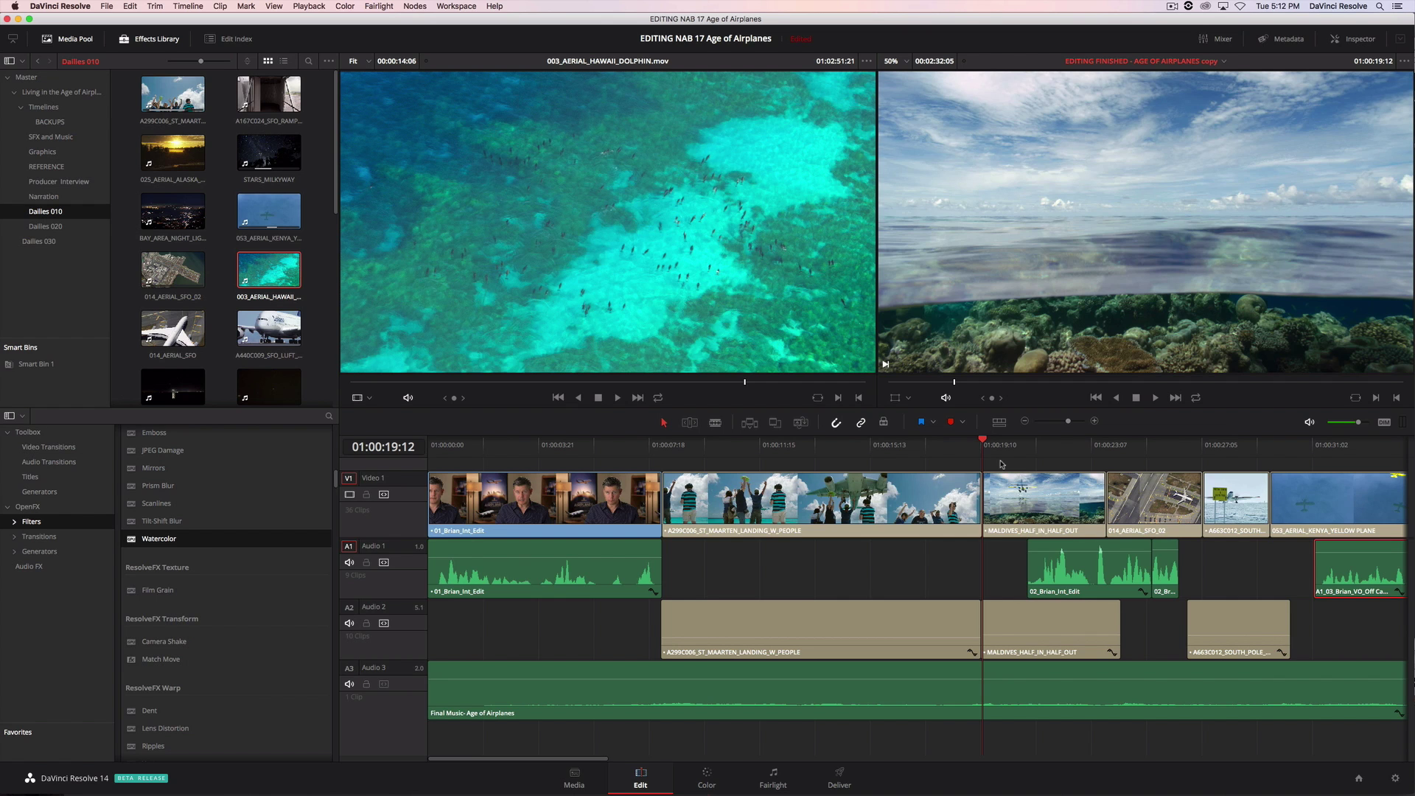
# Step: Change MALDIVES_HALF_IN_HALF_OUT's clip speed to 50%, stretching it to 00:00:18:04, and review it
pyautogui.press('space')
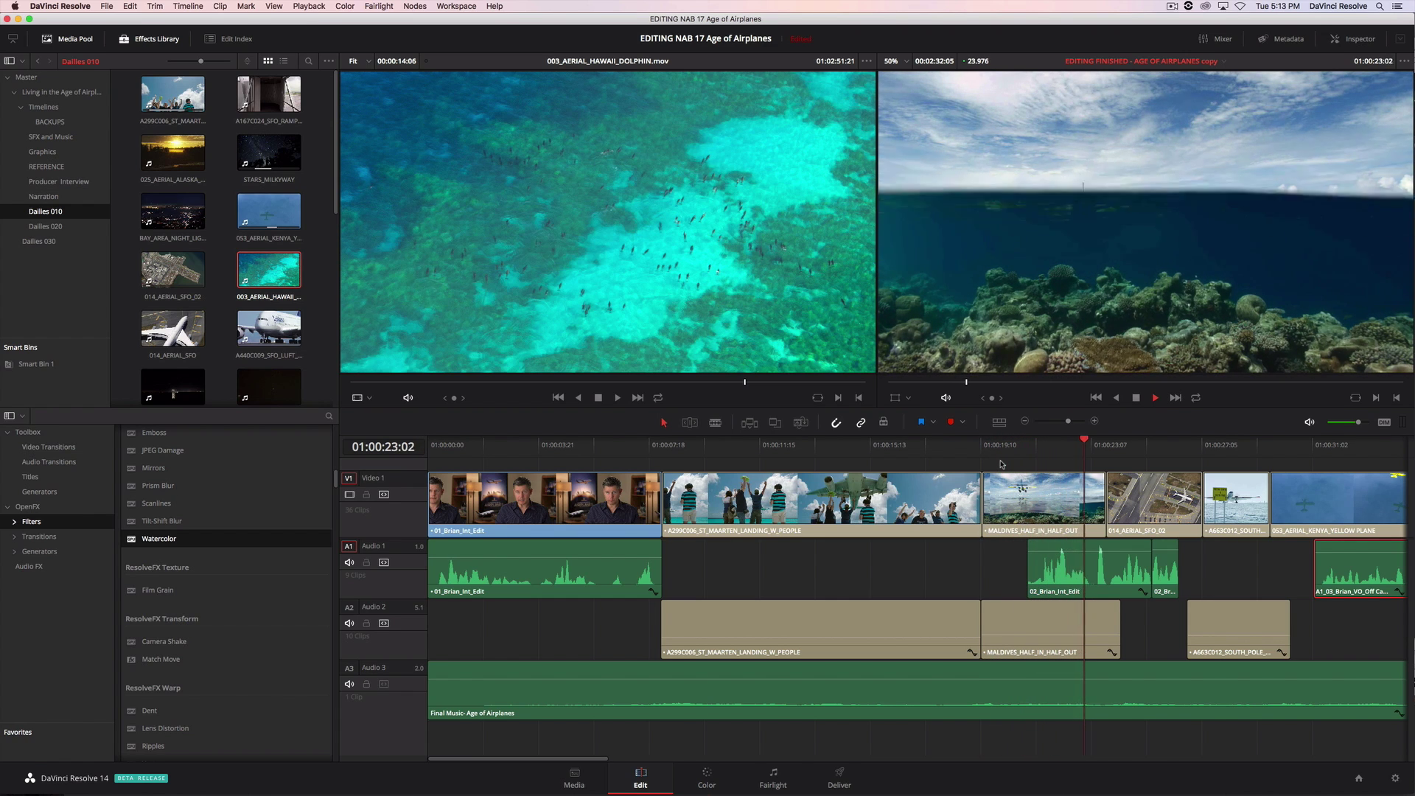
pyautogui.press('space')
pyautogui.rightClick(1017, 492)
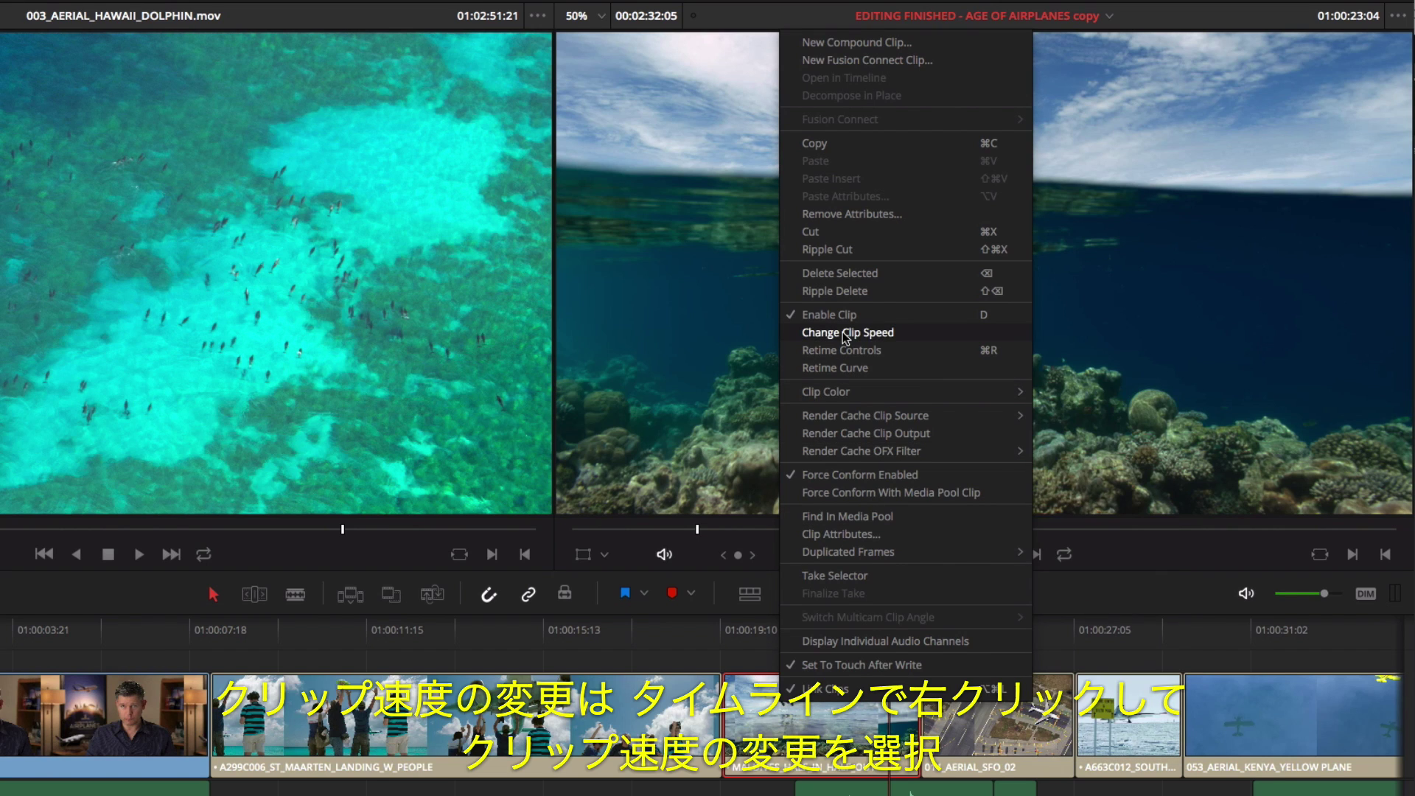
pyautogui.click(846, 336)
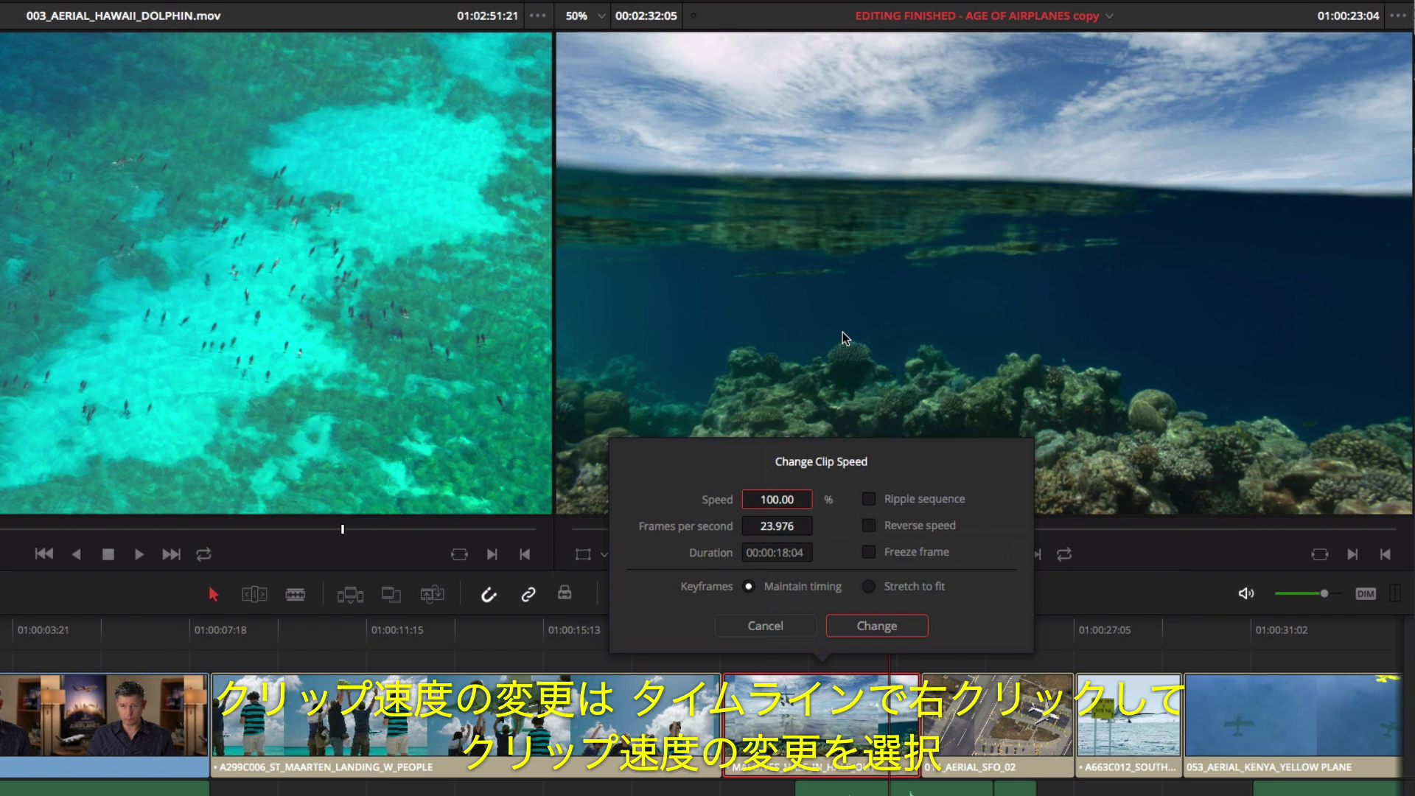
pyautogui.click(776, 499)
pyautogui.write('50')
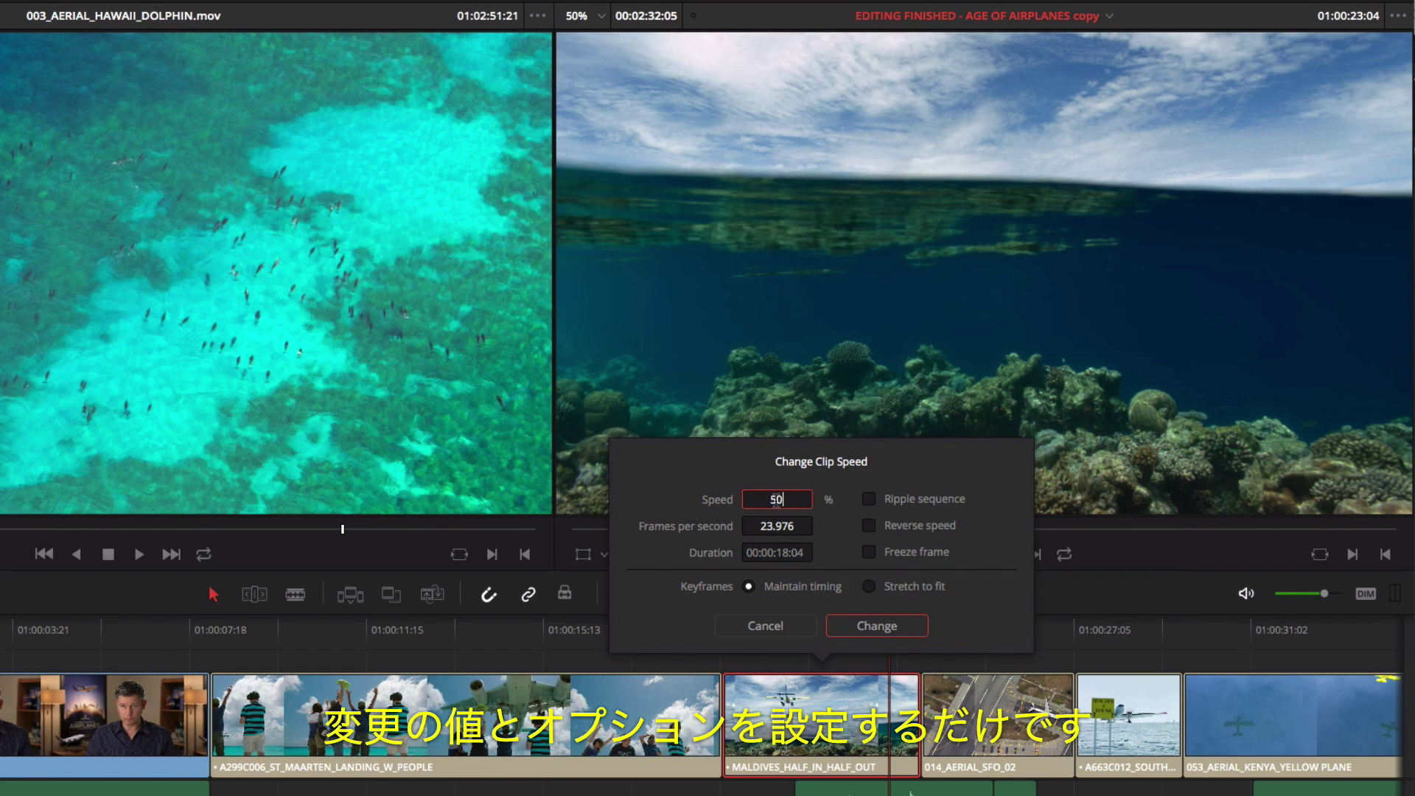
pyautogui.click(876, 625)
pyautogui.click(727, 628)
pyautogui.press('space')
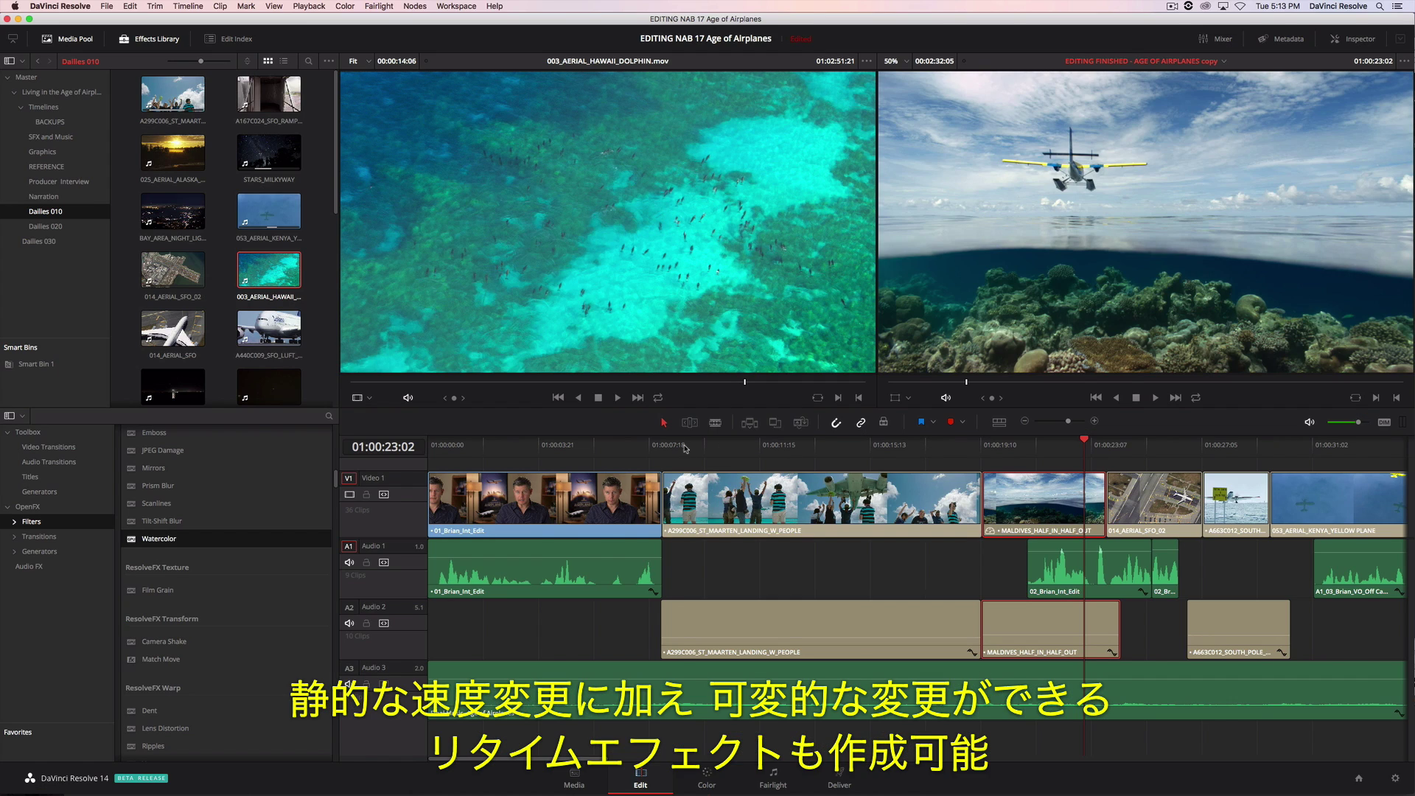
pyautogui.click(683, 446)
pyautogui.press('space')
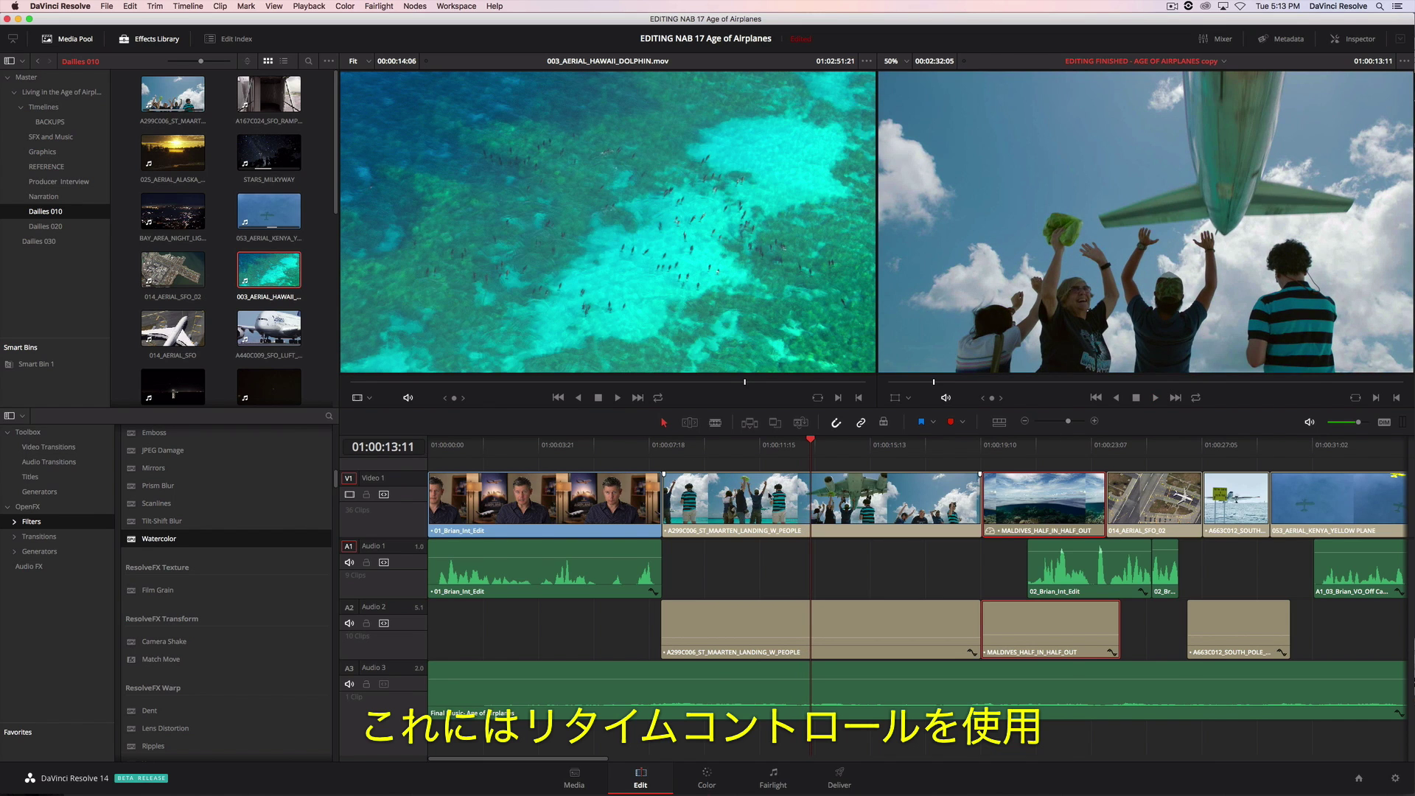
# Step: Add a speed point to A299C006 at the frame where the plane passes overhead
pyautogui.rightClick(769, 493)
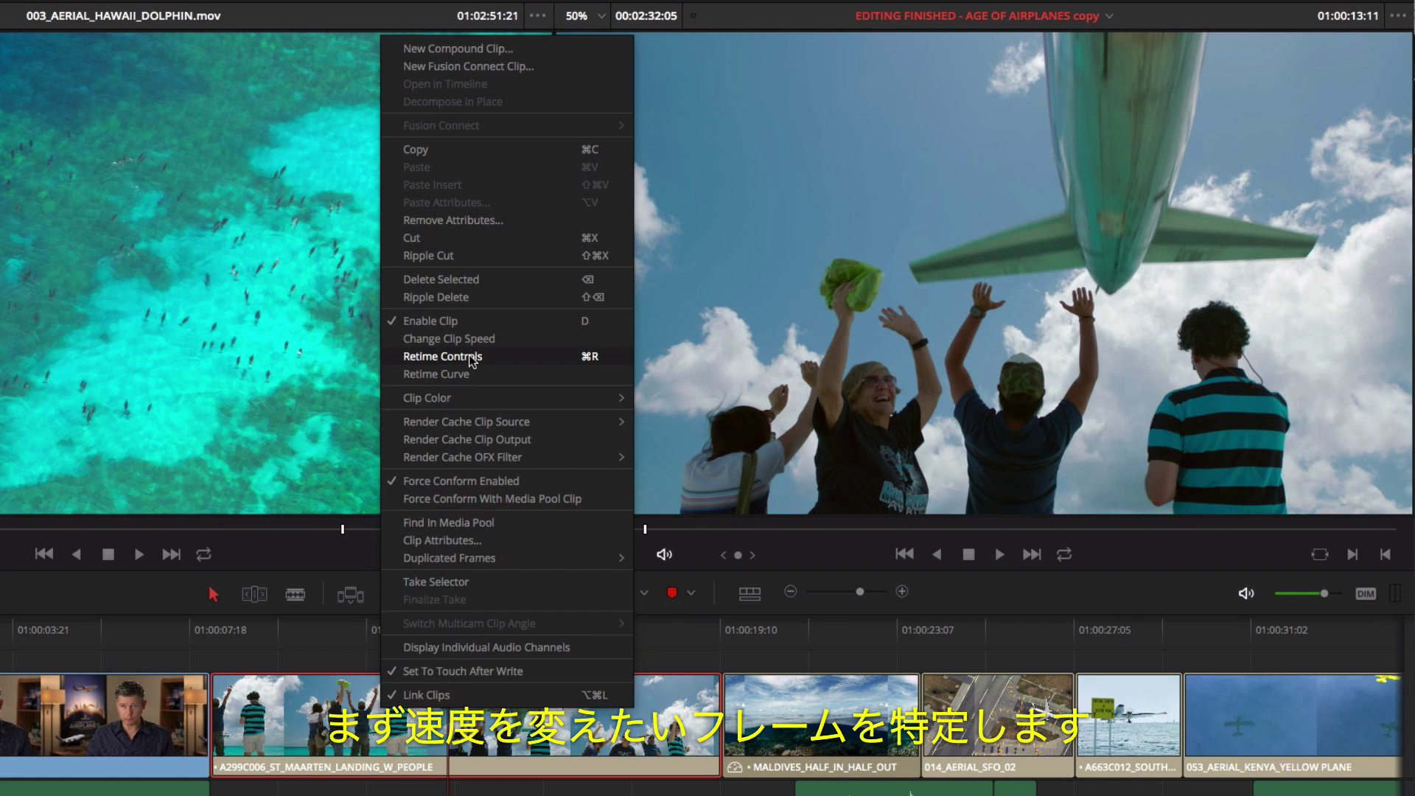
pyautogui.click(470, 357)
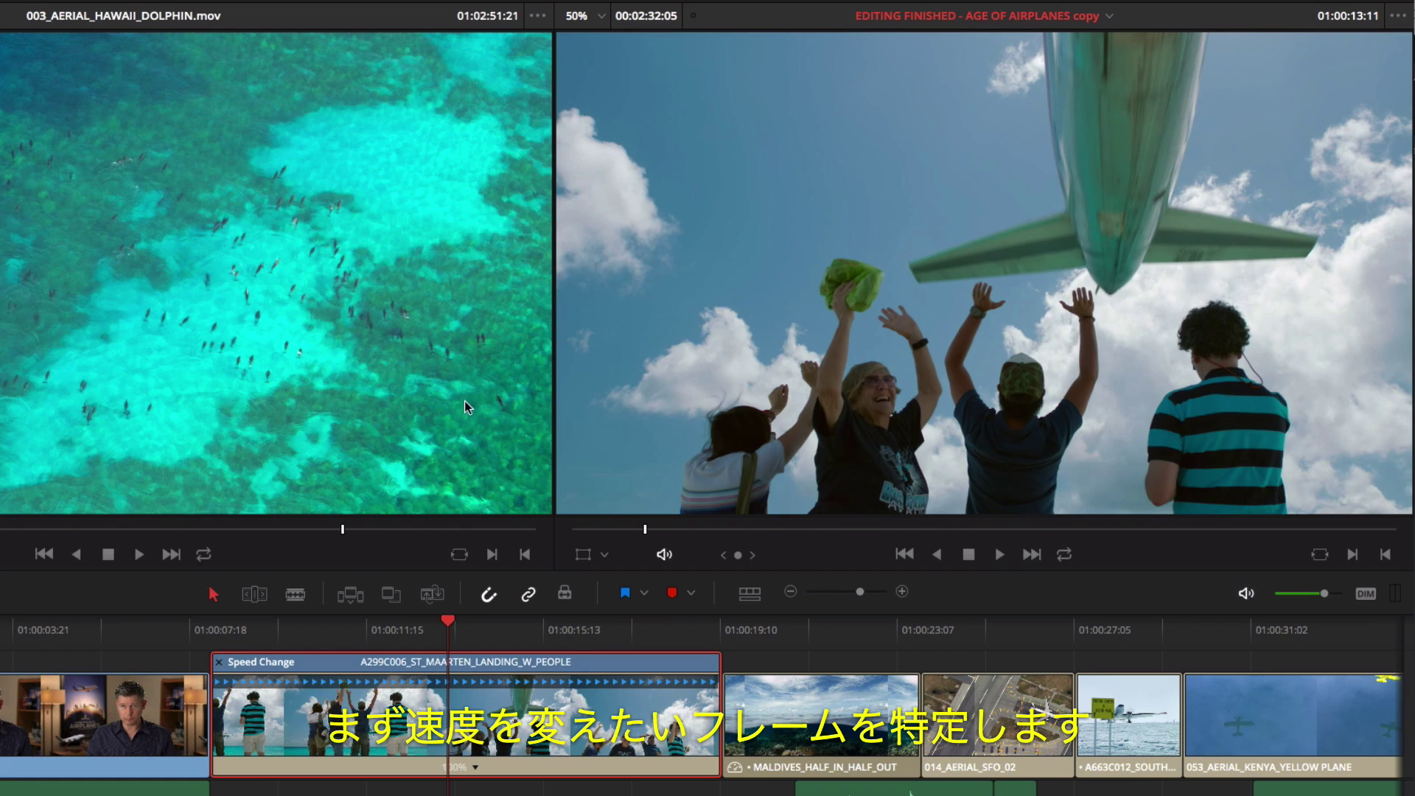
pyautogui.click(242, 627)
pyautogui.moveTo(243, 631); pyautogui.dragTo(386, 633)
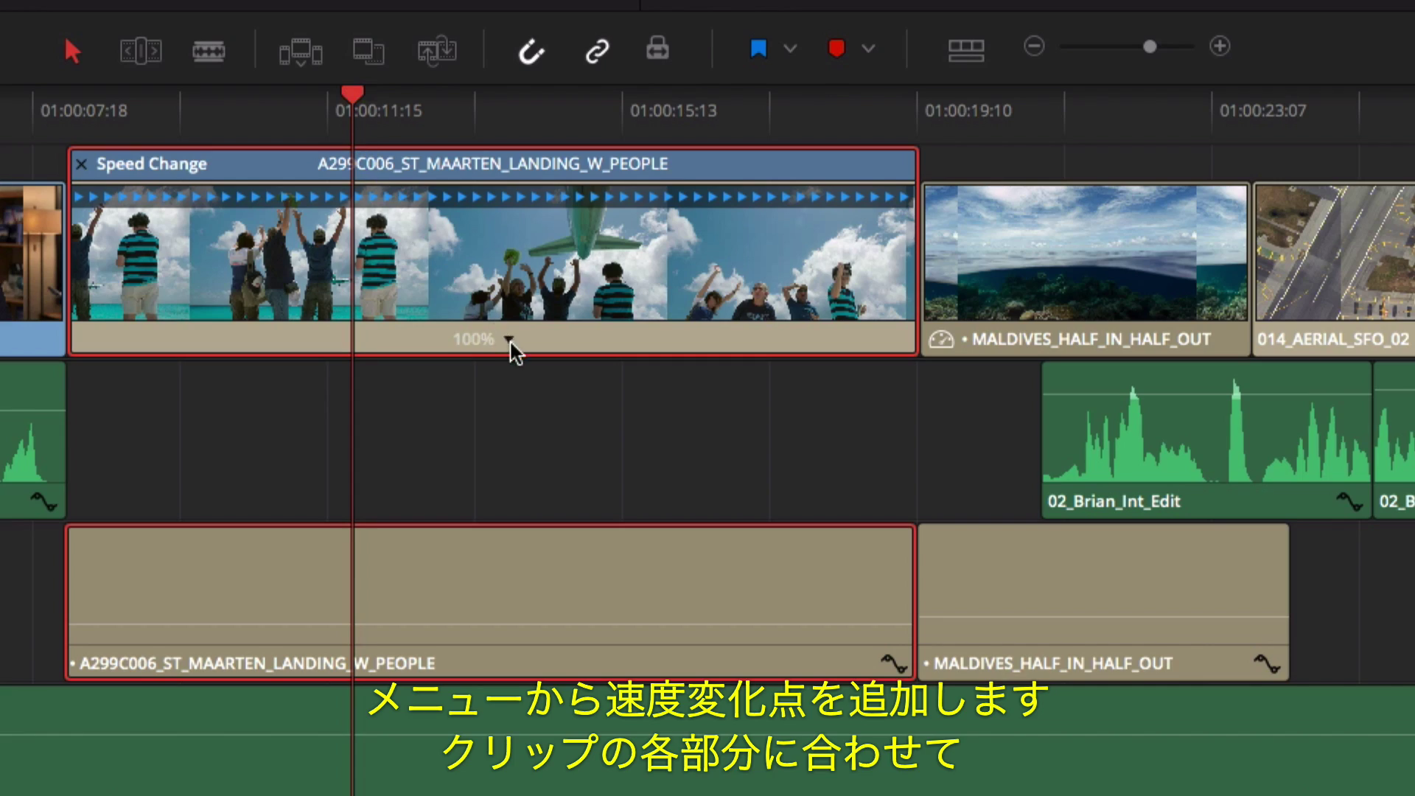
pyautogui.click(508, 339)
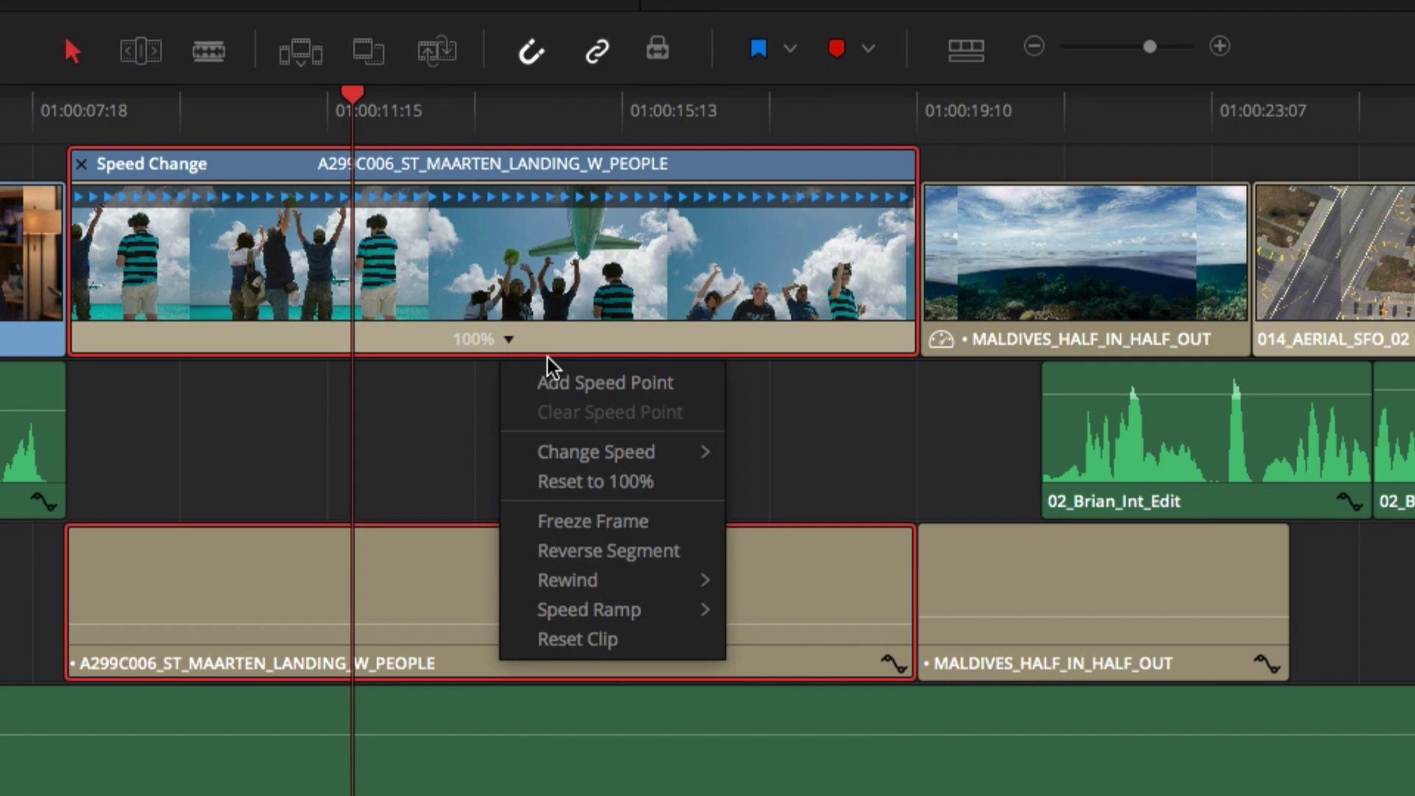
pyautogui.click(593, 383)
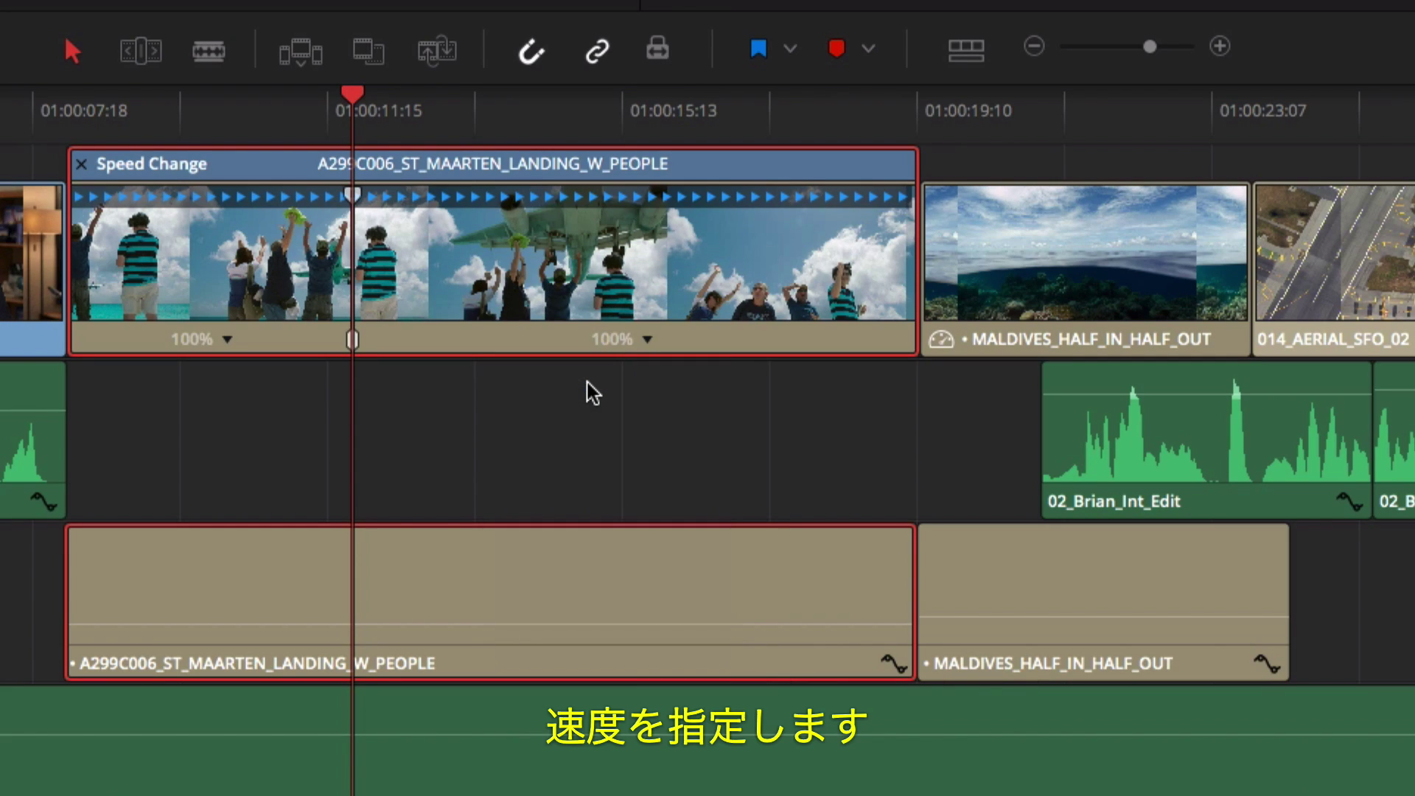
# Step: In Trim mode, set the first part to 200% and the second to 50%, then play it
pyautogui.click(155, 55)
pyautogui.click(226, 339)
pyautogui.moveTo(315, 452)
pyautogui.click(553, 686)
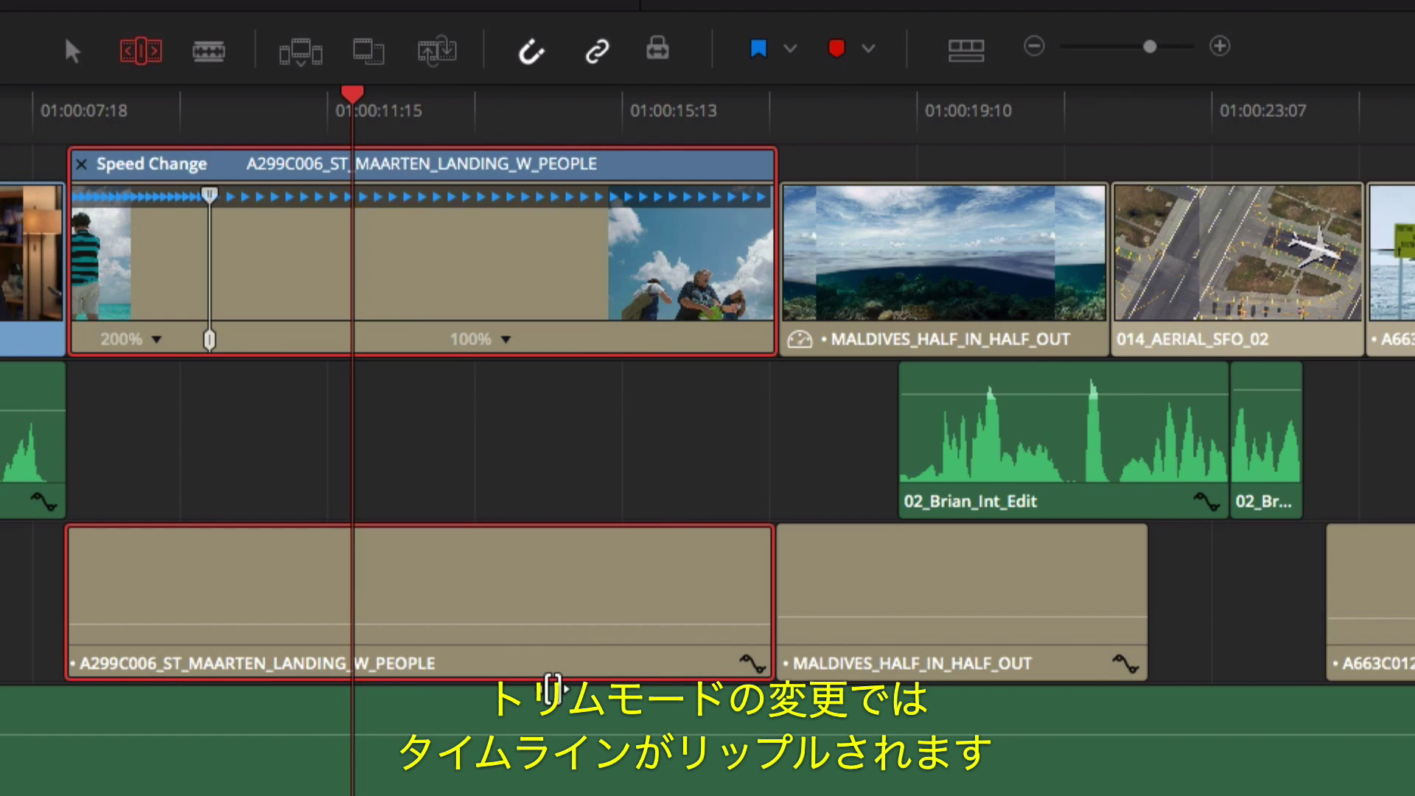
pyautogui.click(506, 339)
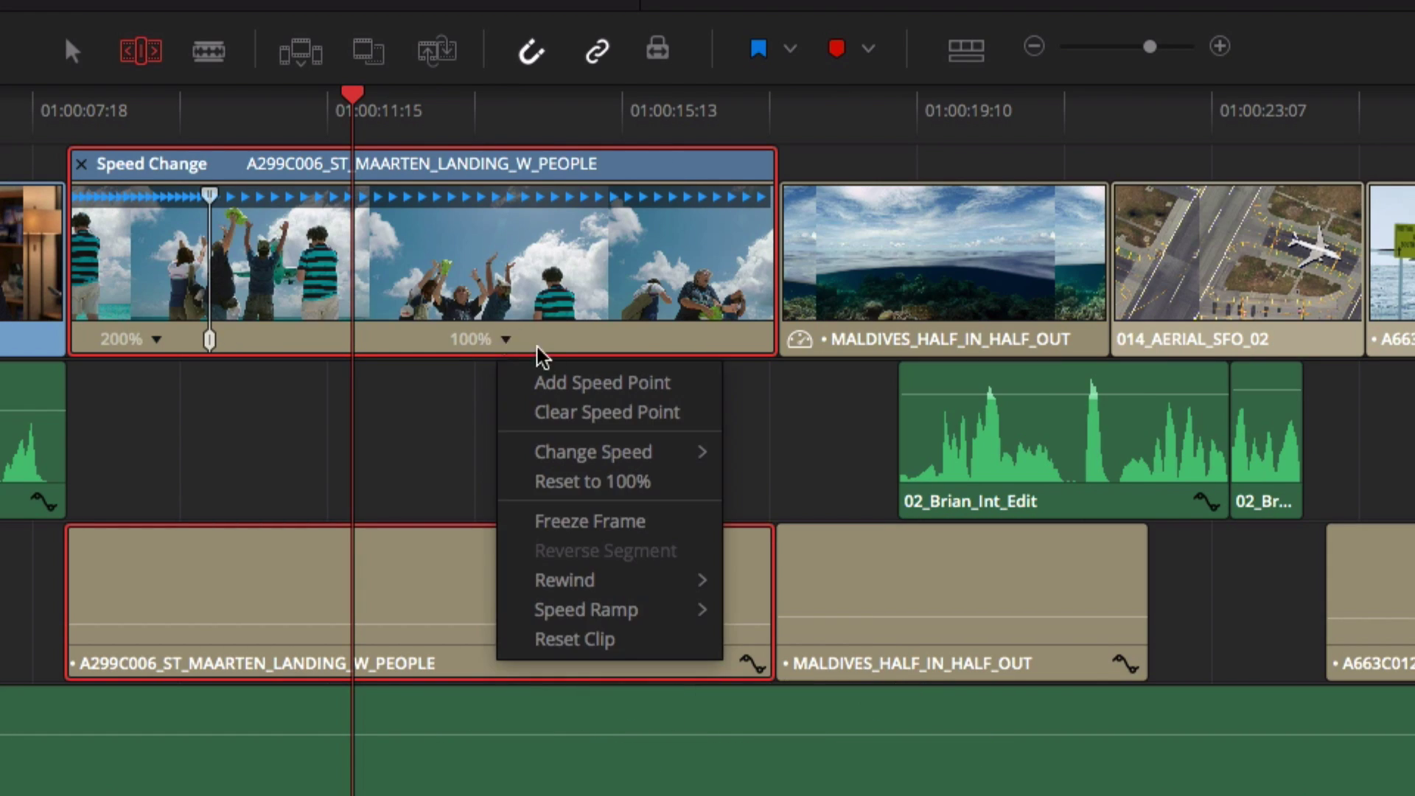
pyautogui.moveTo(554, 455)
pyautogui.click(778, 518)
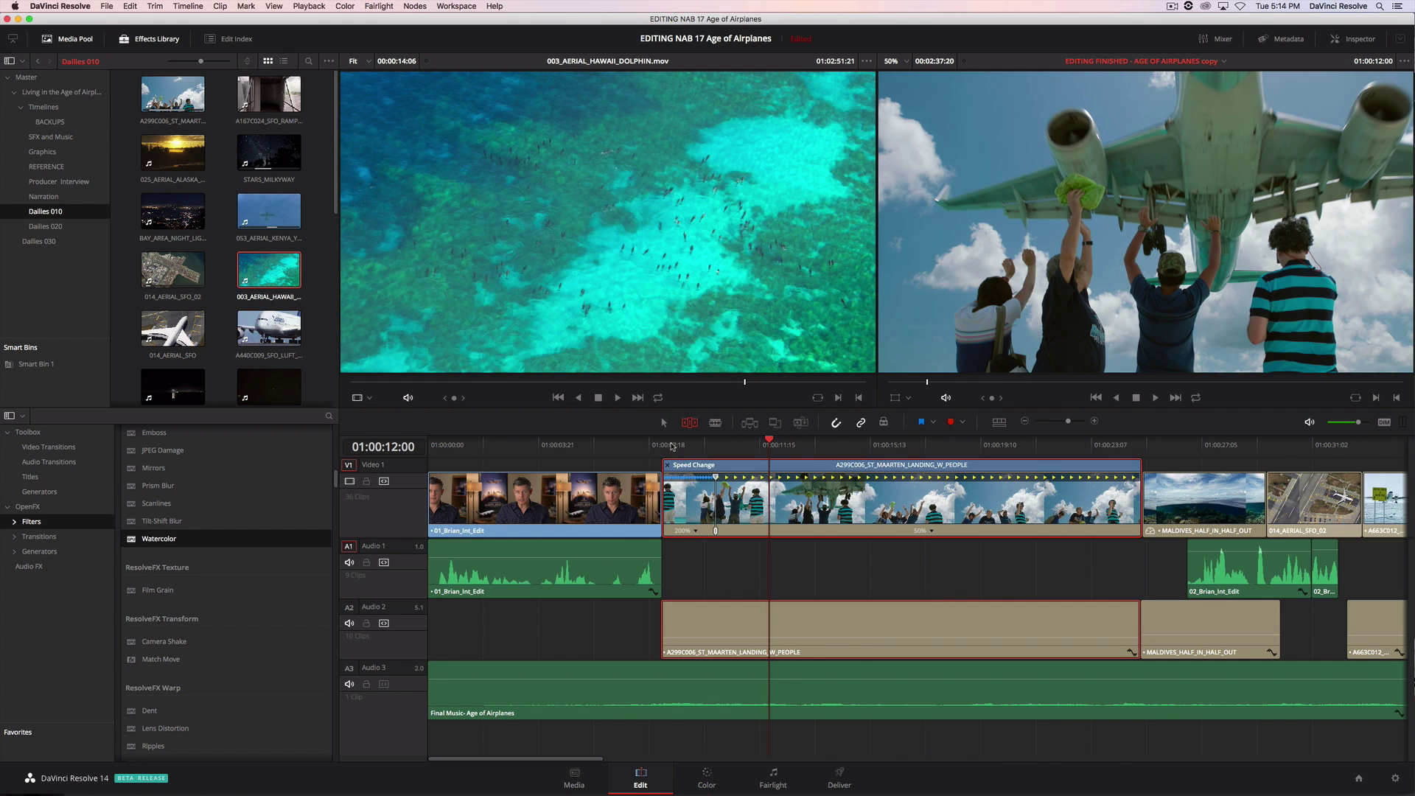
pyautogui.click(663, 444)
pyautogui.press('space')
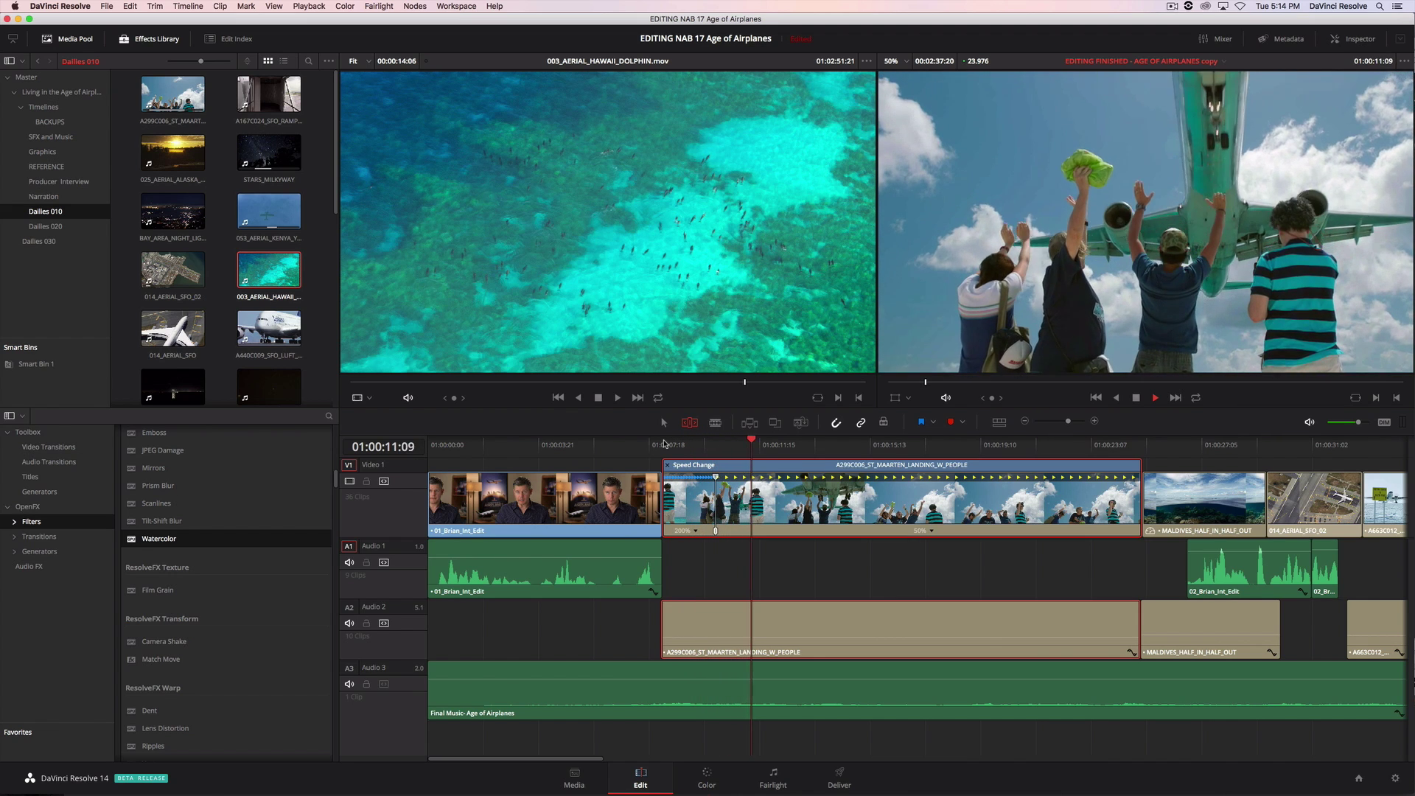
pyautogui.press('space')
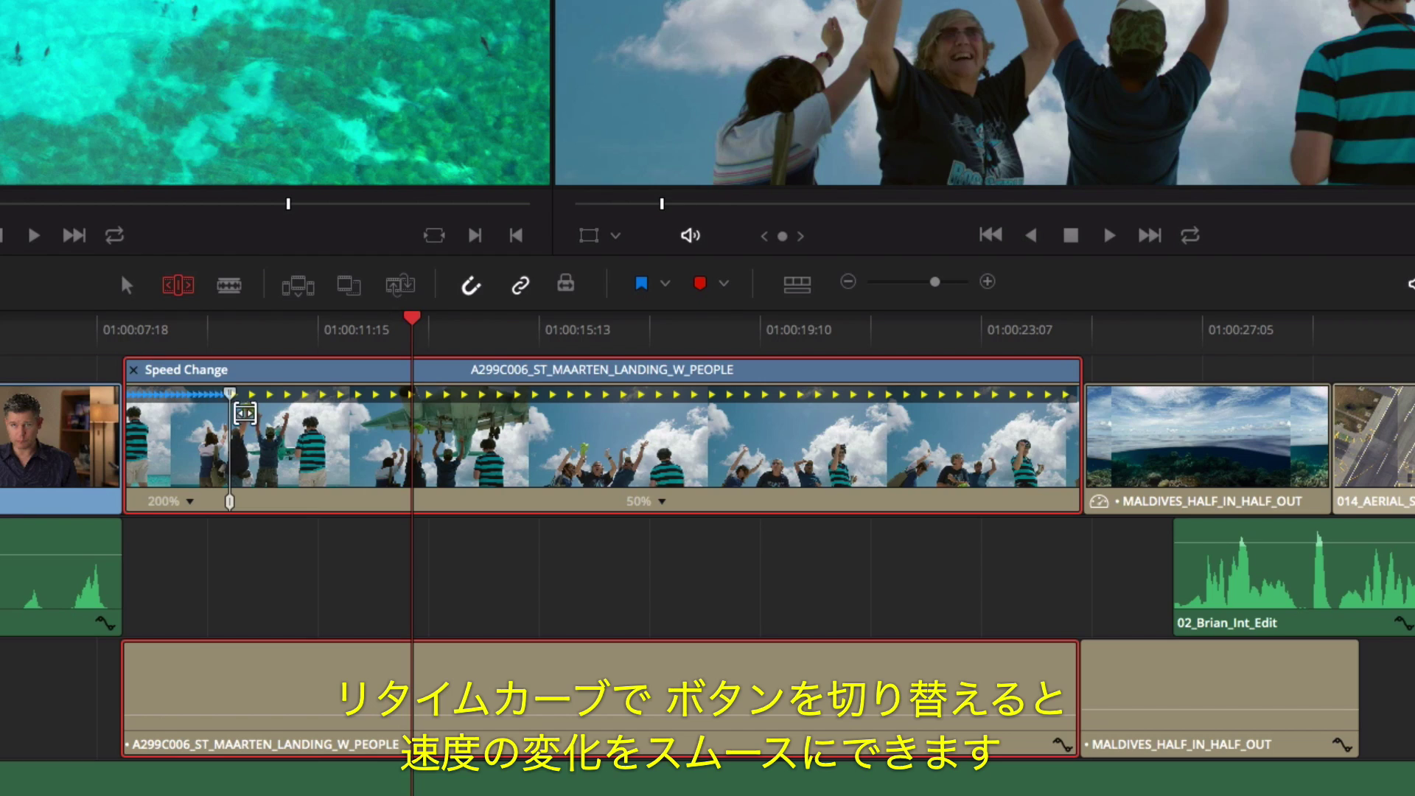
# Step: Smooth A299C006's retime curve and raise its second section from 50% to about 72%
pyautogui.rightClick(736, 494)
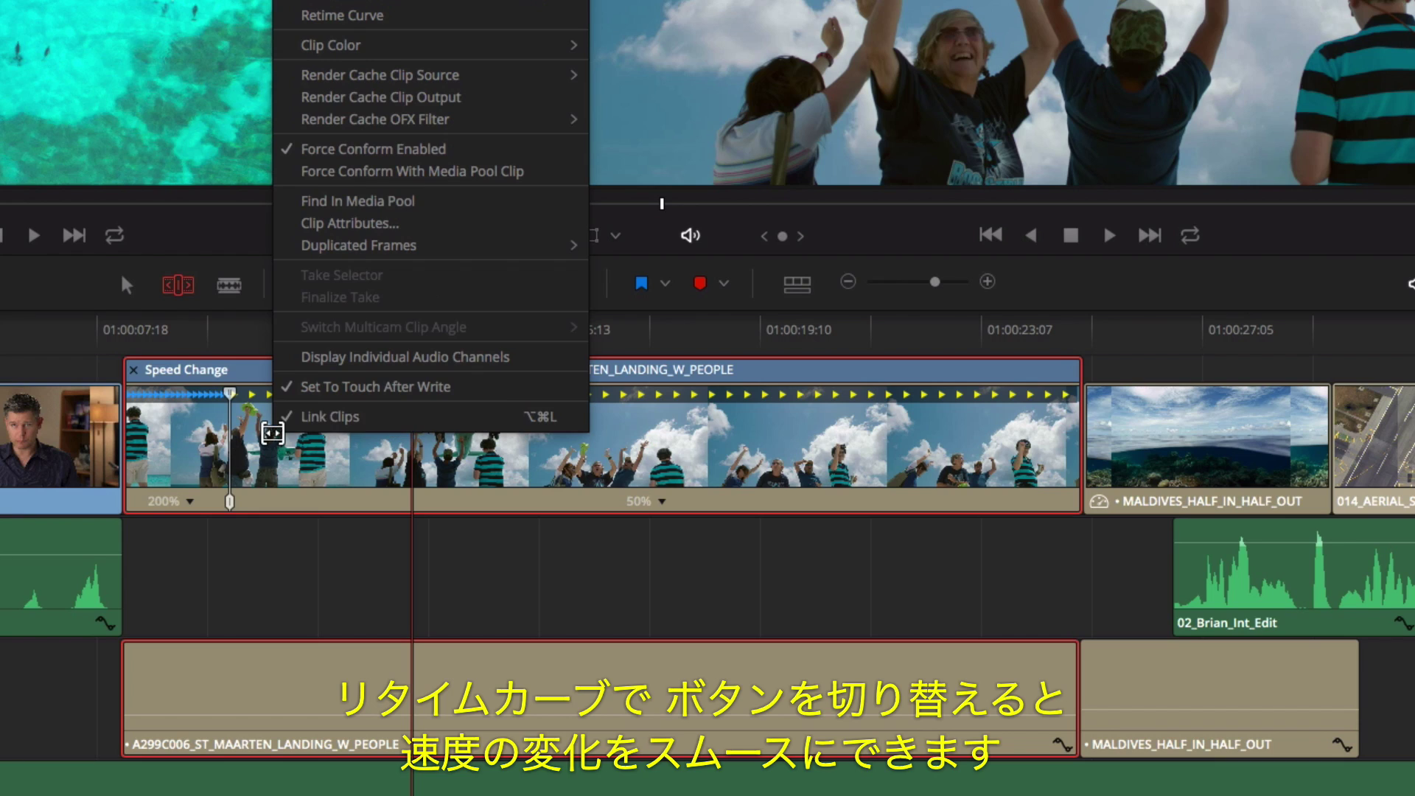
pyautogui.click(383, 20)
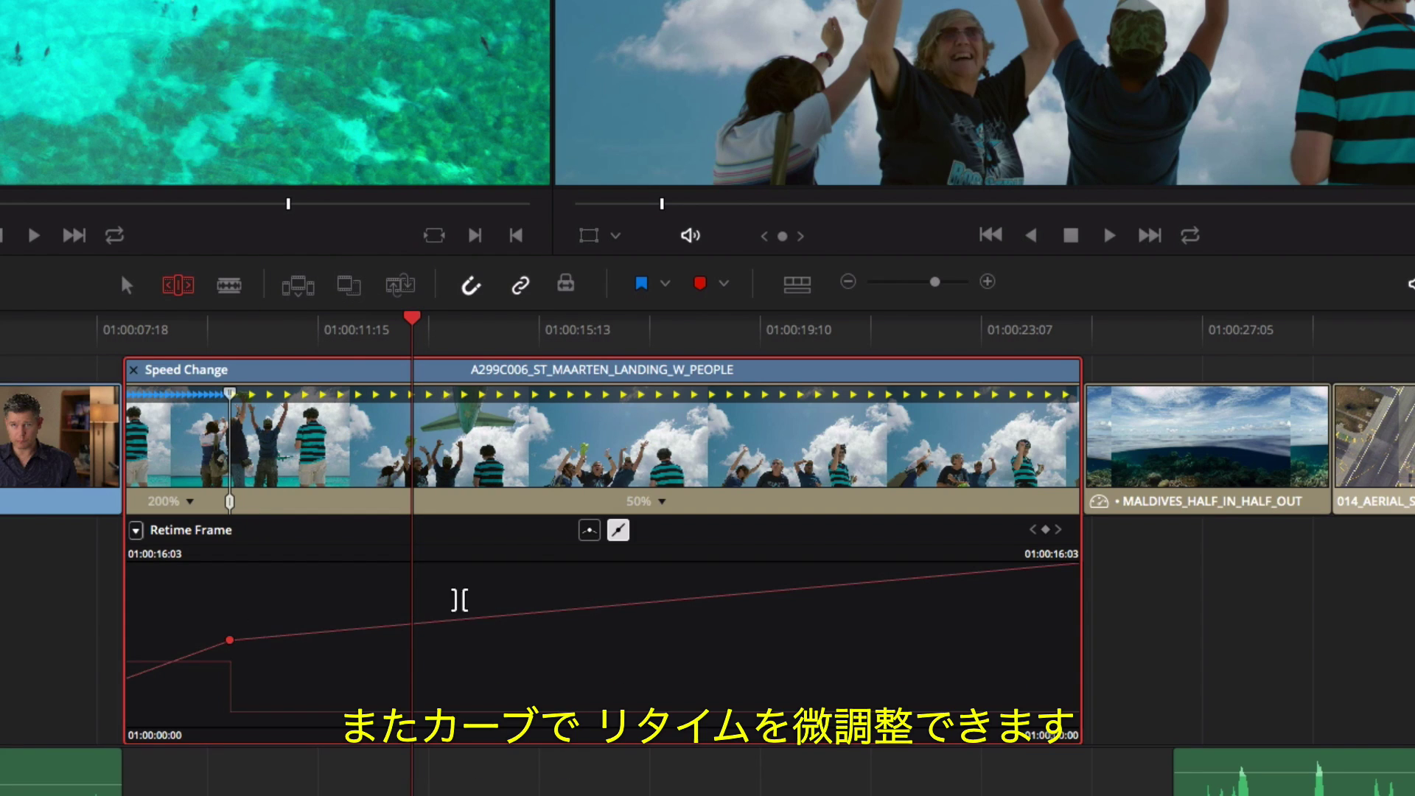
pyautogui.click(591, 530)
pyautogui.moveTo(302, 640); pyautogui.dragTo(308, 639)
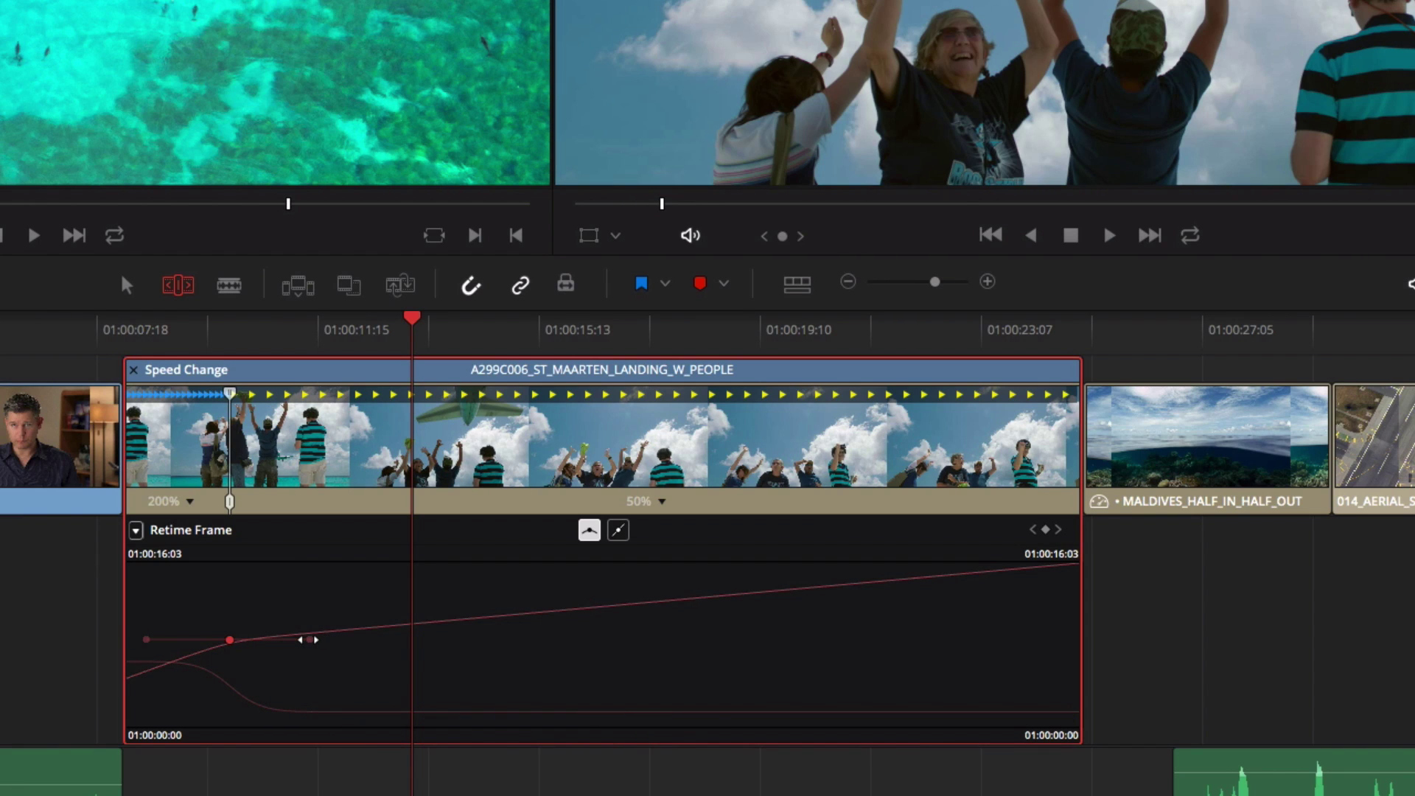
pyautogui.moveTo(457, 704); pyautogui.dragTo(458, 702)
pyautogui.moveTo(171, 662); pyautogui.dragTo(167, 632)
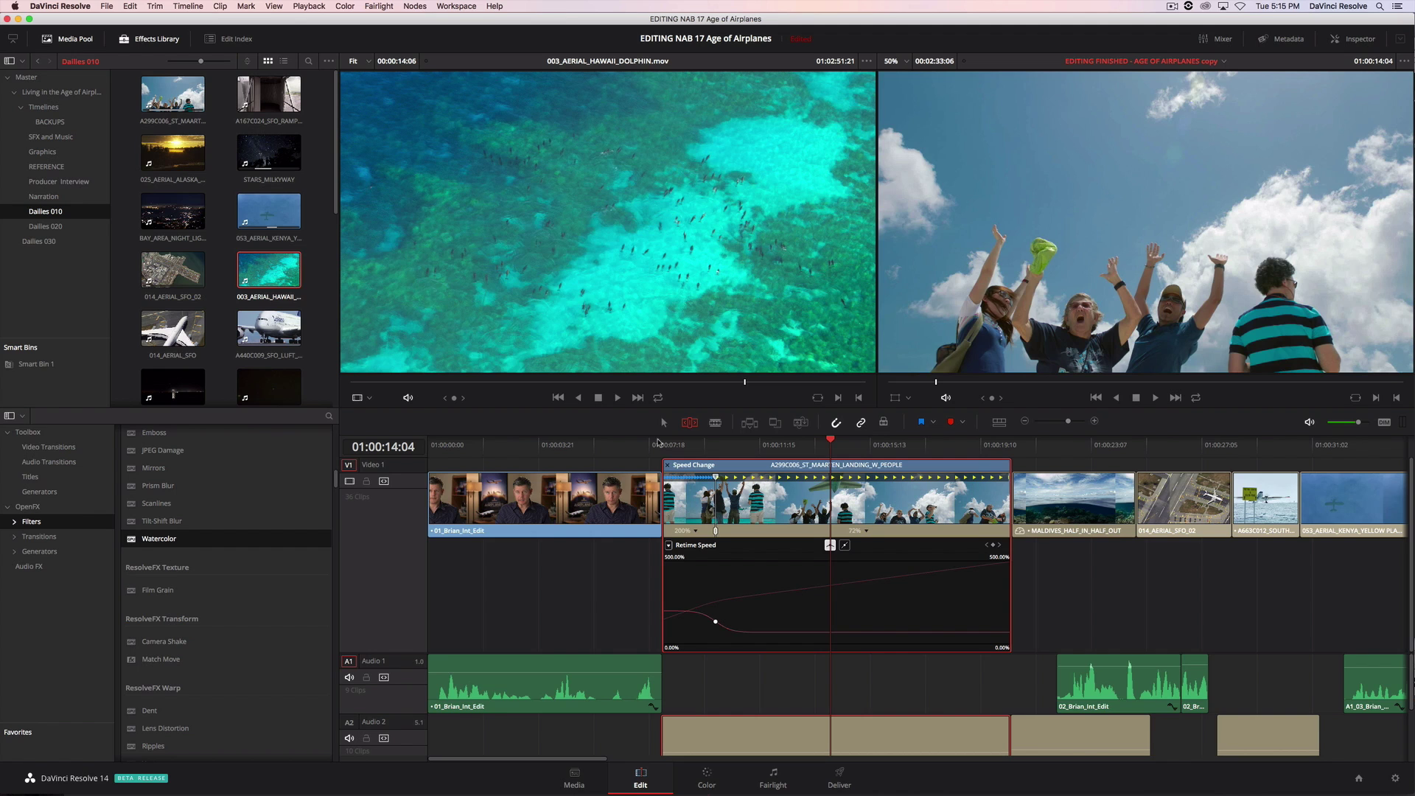
# Step: Drag 014_AERIAL_SFO's 'Good range to use' marked section from the list-view Media Pool onto the timeline
pyautogui.doubleClick(175, 220)
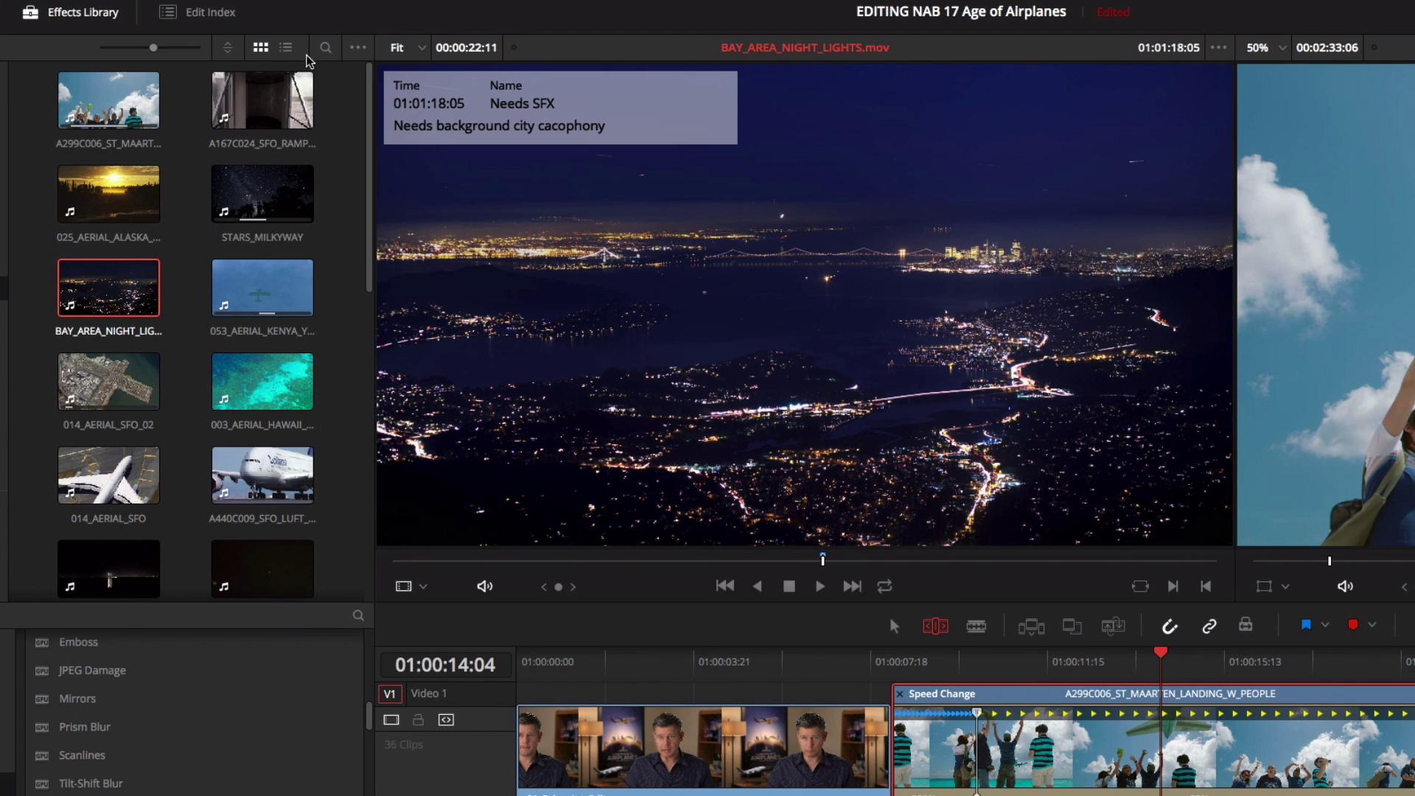
pyautogui.click(286, 49)
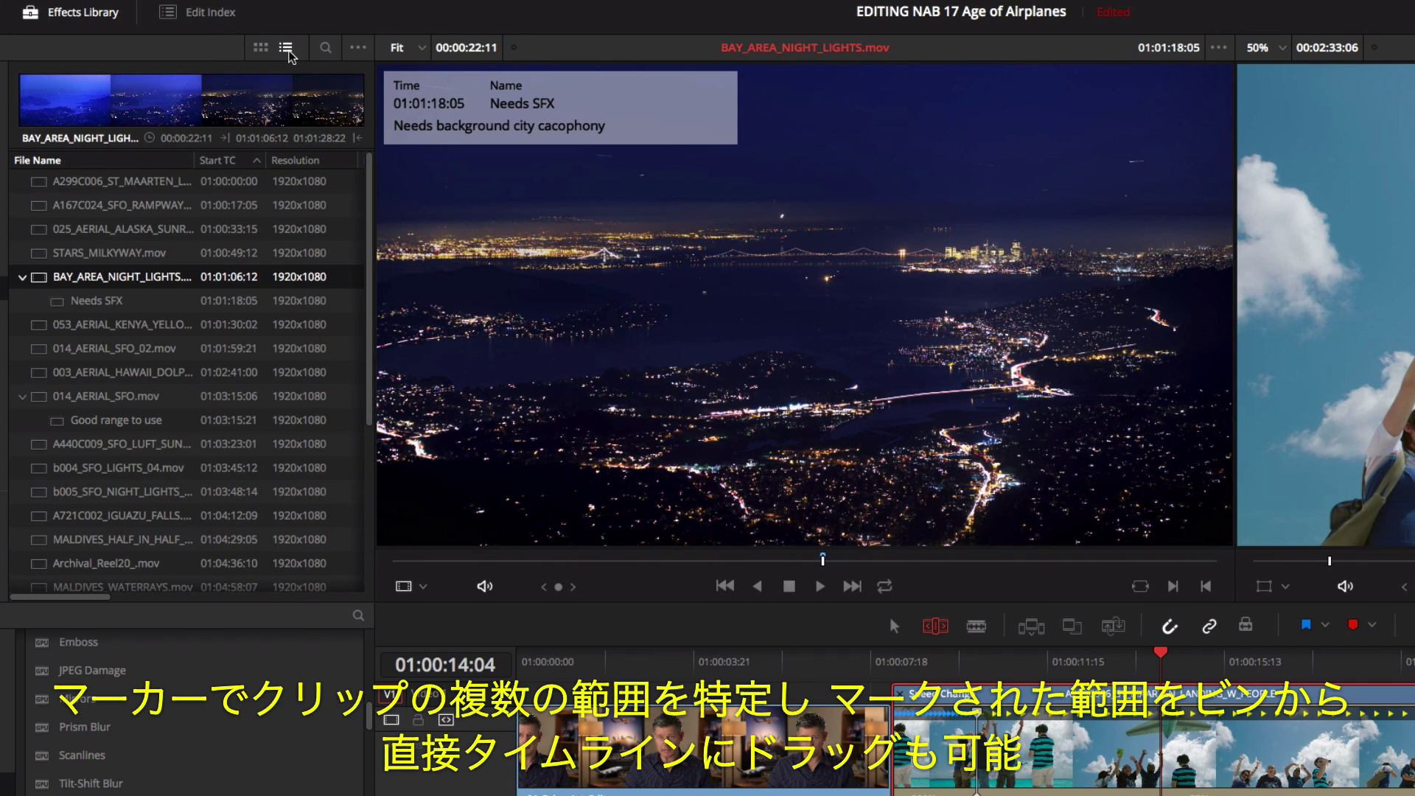
pyautogui.click(150, 305)
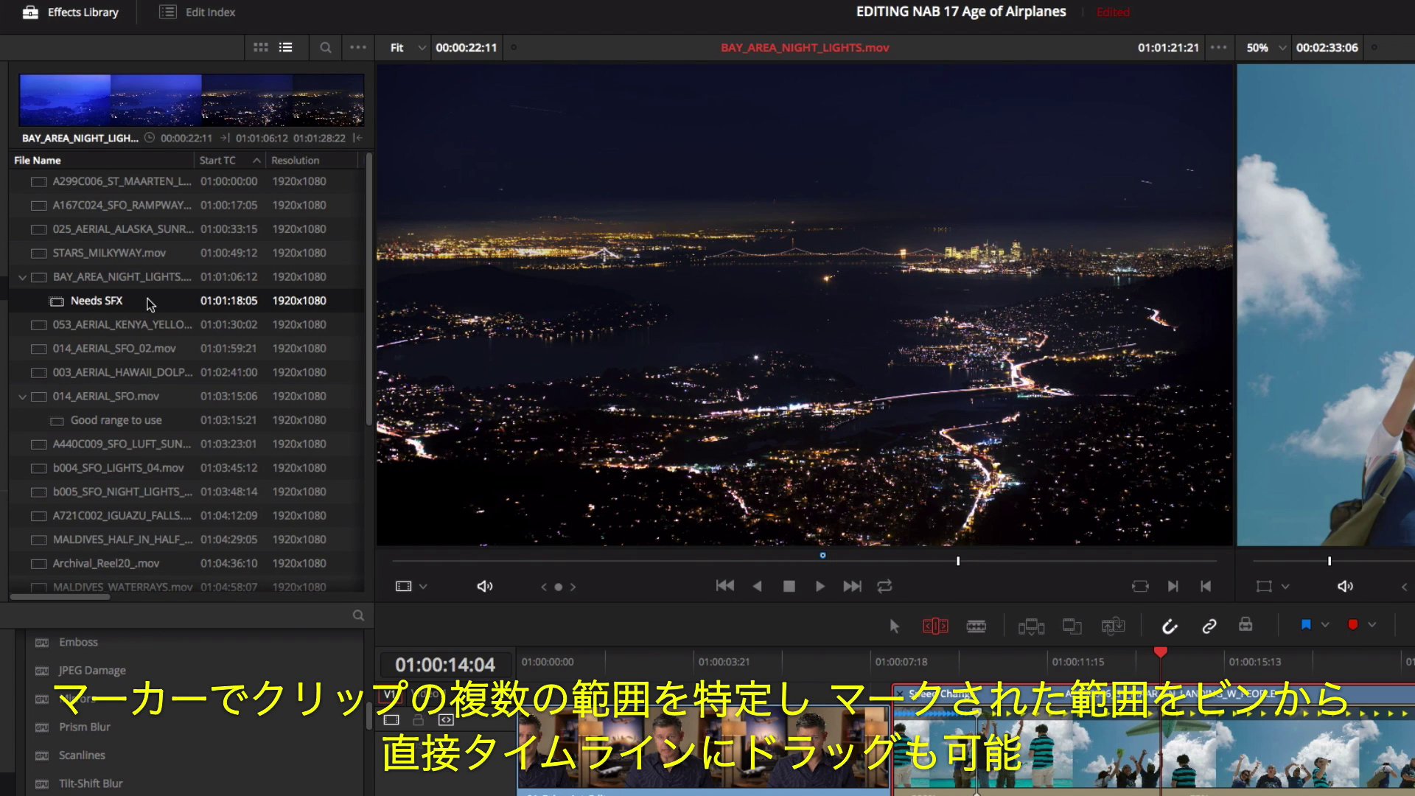
pyautogui.click(61, 421)
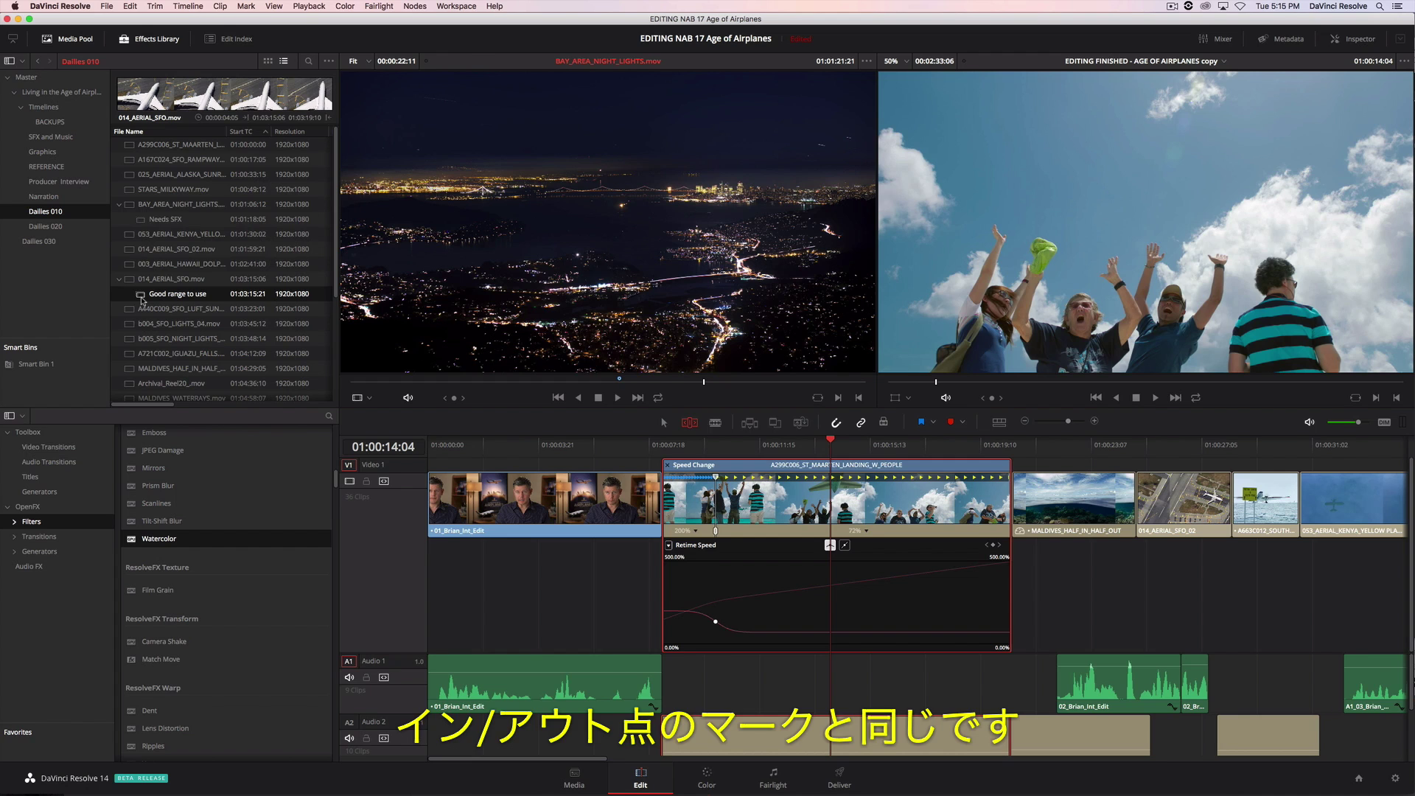
pyautogui.moveTo(59, 426); pyautogui.dragTo(209, 451)
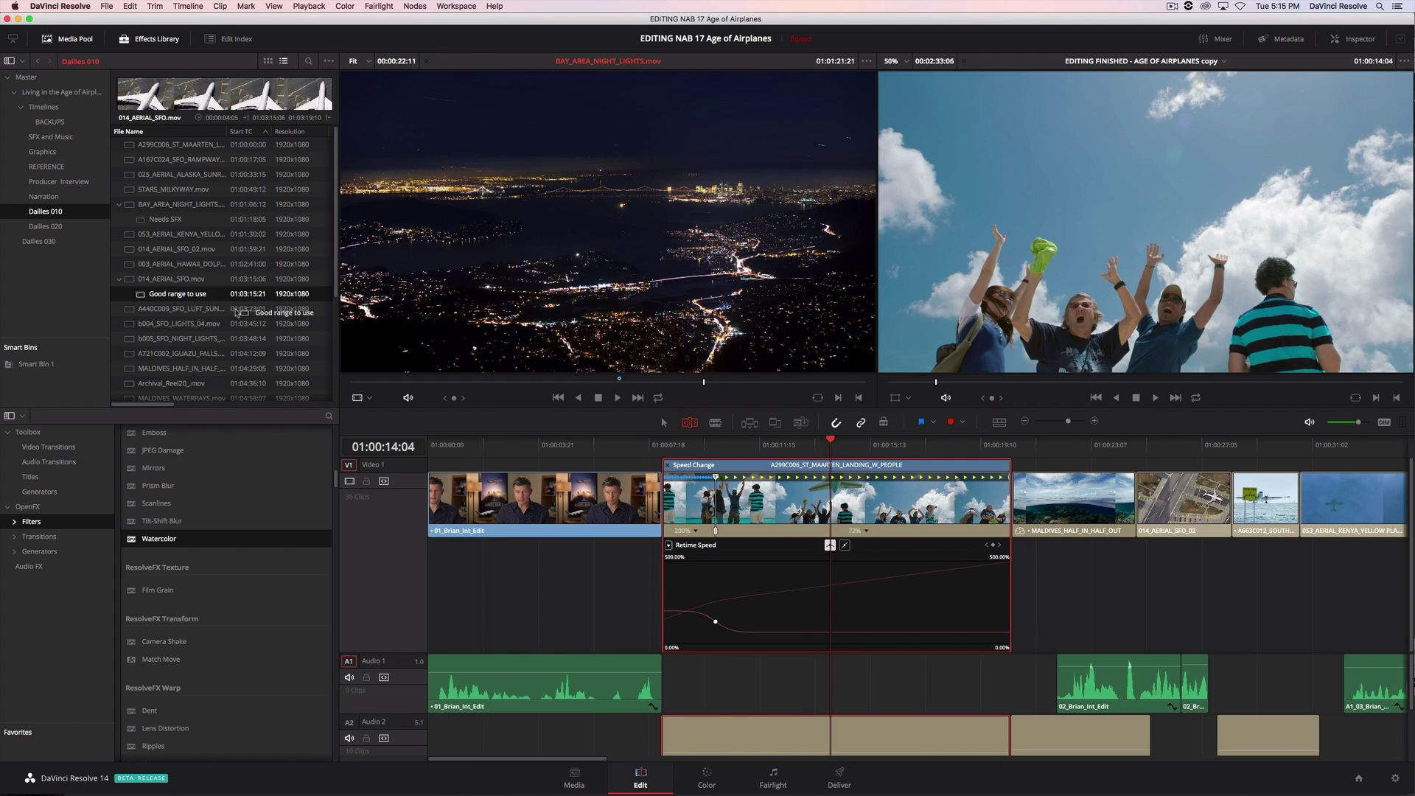
# Step: Drop the marked 014_AERIAL_SFO range onto the timeline and play it back for review
pyautogui.moveTo(1043, 437); pyautogui.dragTo(1217, 494)
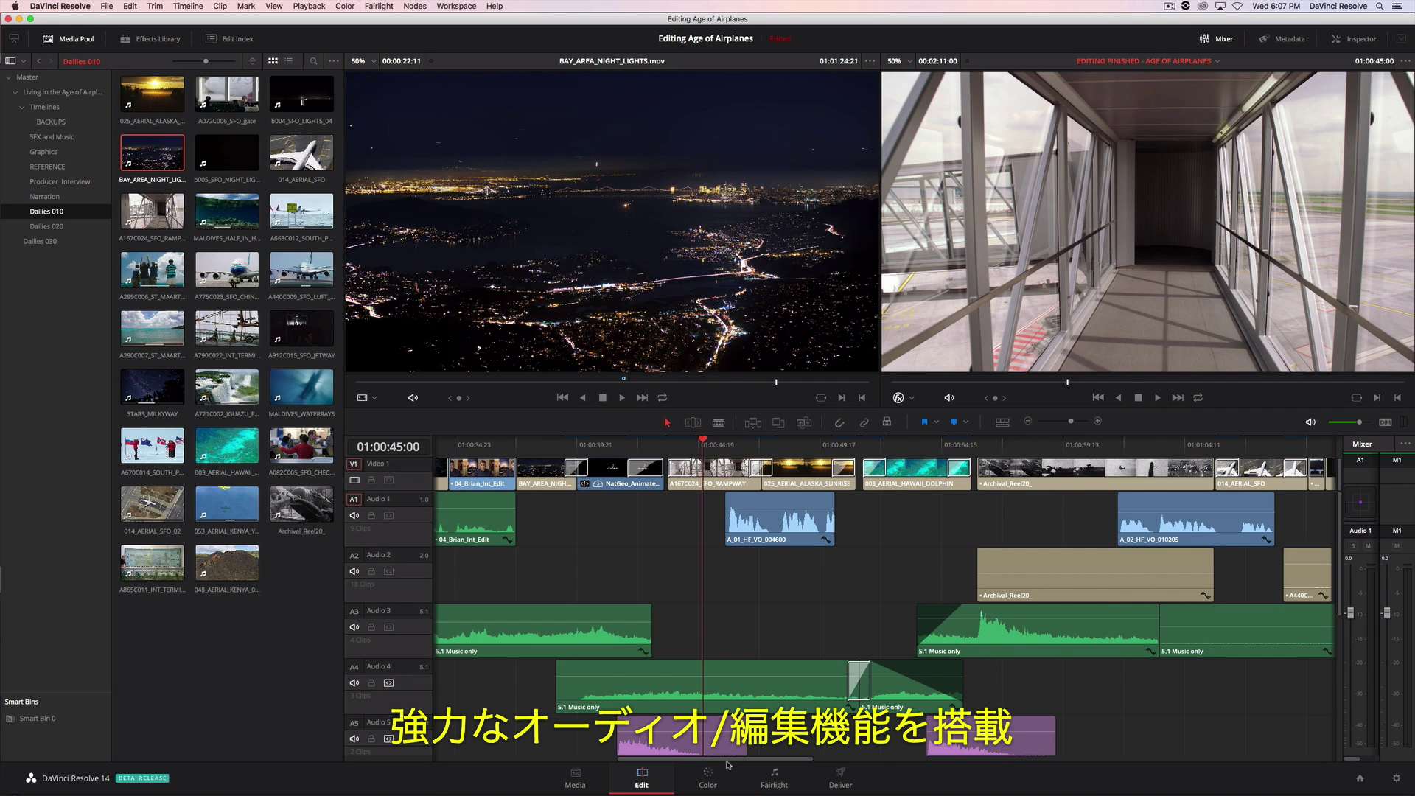
pyautogui.press('space')
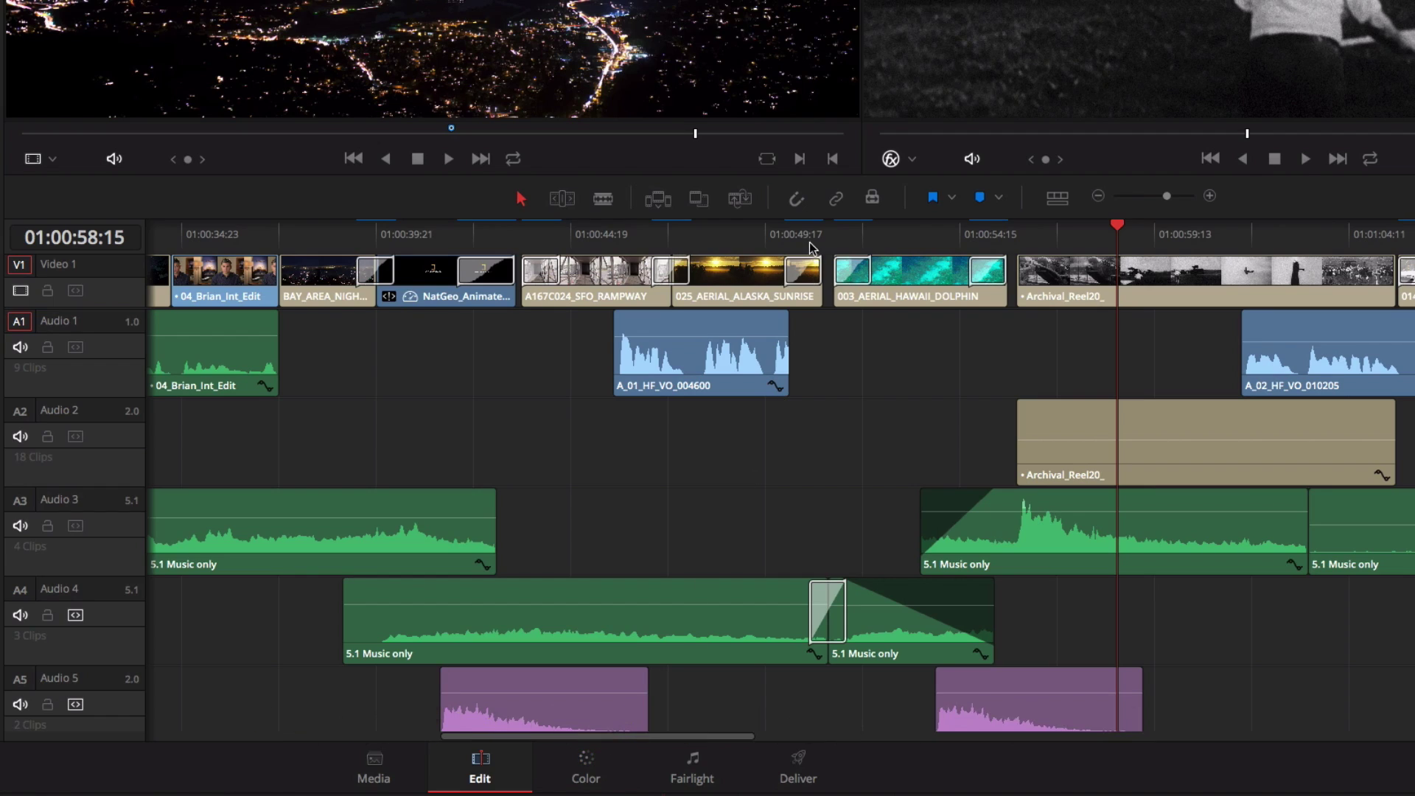
# Step: Extend the end of the A_01_HF_VO_004600 voiceover clip to the right near 01:00:50:20
pyautogui.click(811, 236)
pyautogui.click(1209, 196)
pyautogui.click(1209, 196)
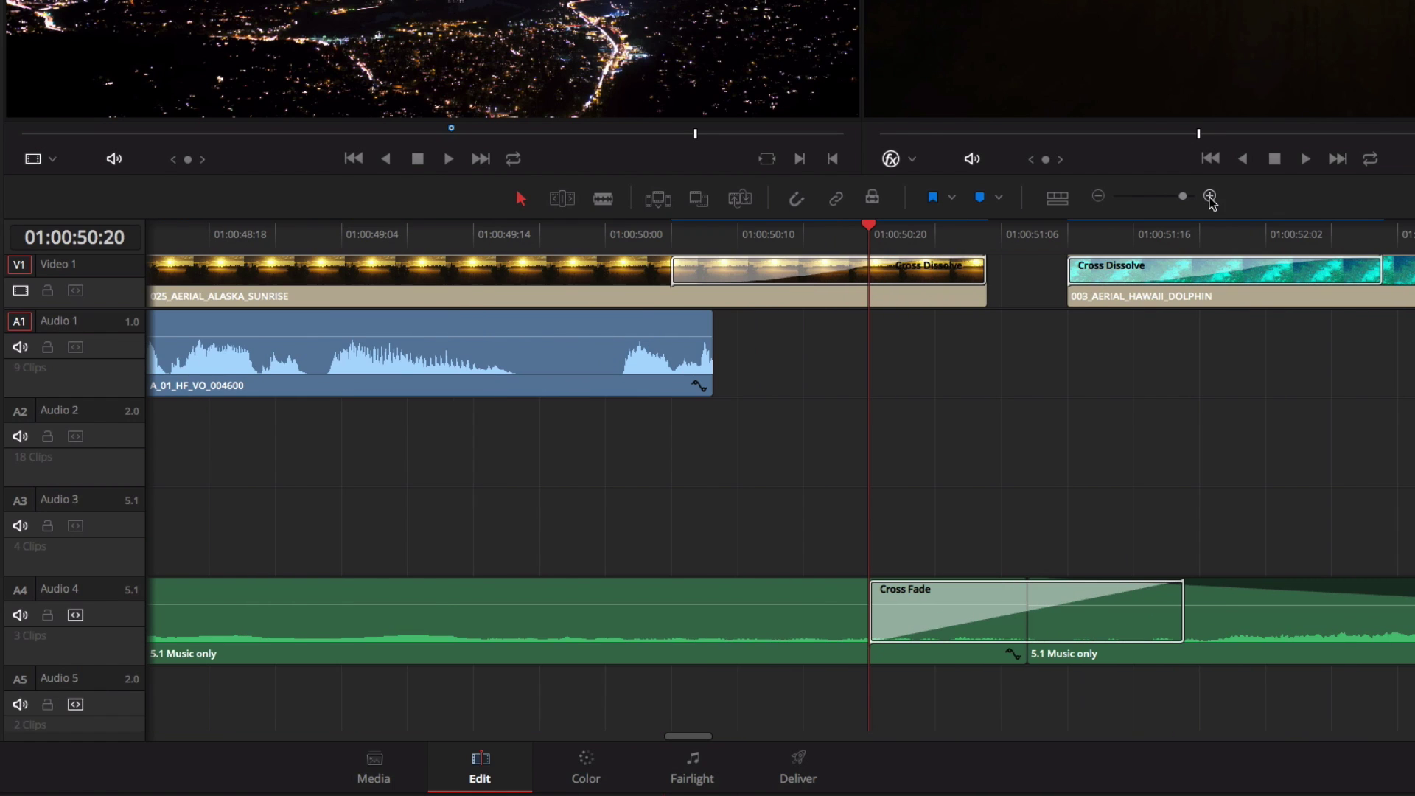
pyautogui.moveTo(712, 358); pyautogui.dragTo(853, 358)
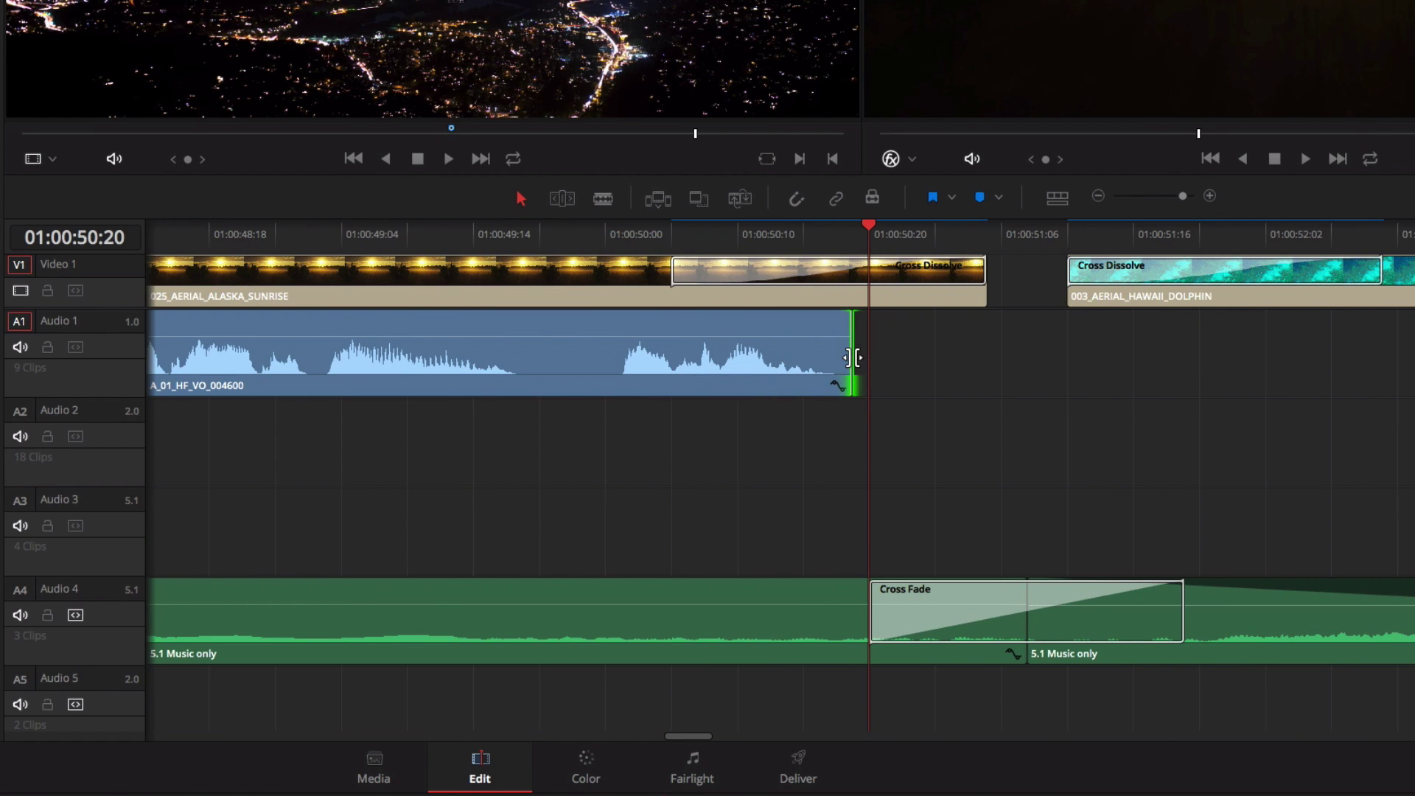
# Step: Adjust the Archival_Reel20 clip's volume level on Audio 2
pyautogui.click(1098, 197)
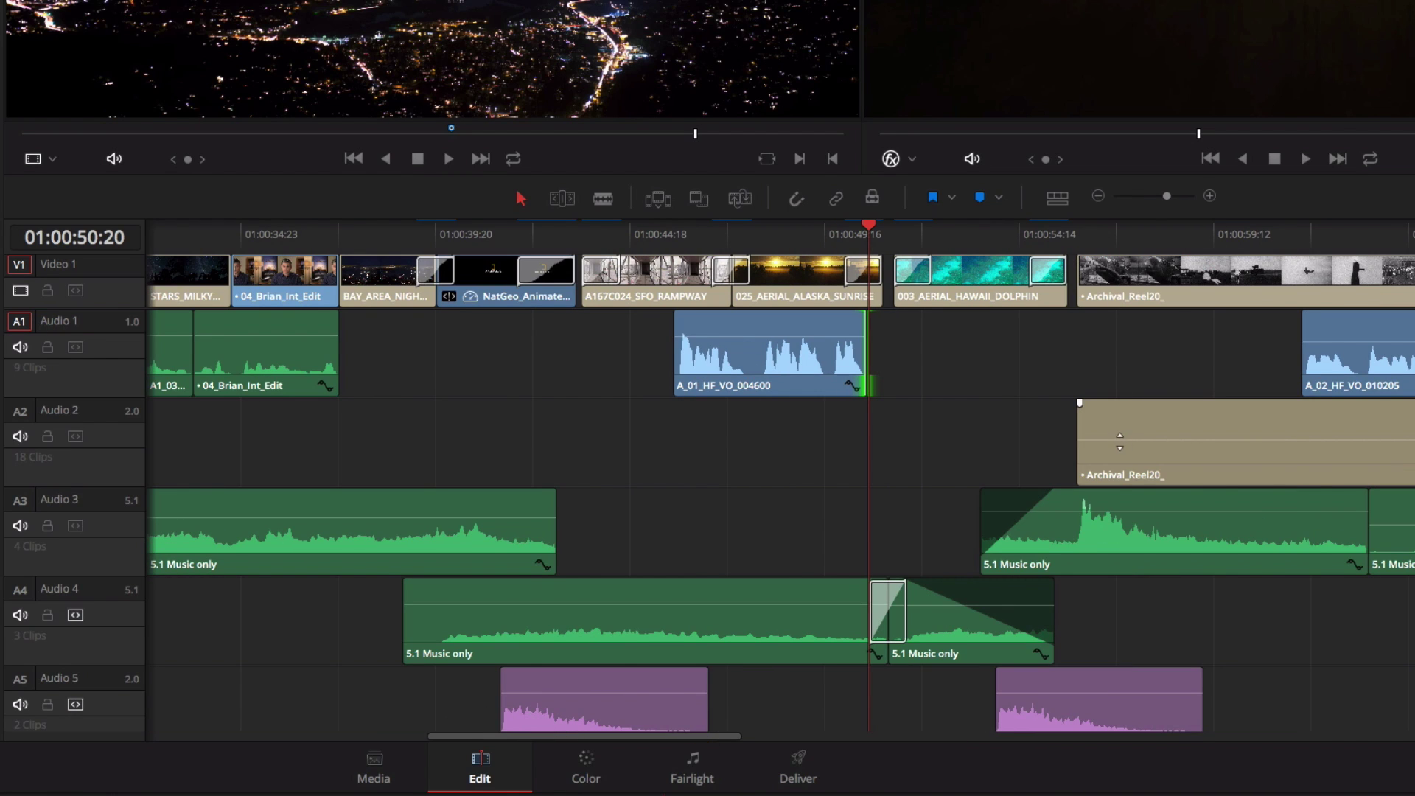
pyautogui.moveTo(1124, 422)
pyautogui.mouseDown()
pyautogui.moveTo(1124, 446)
pyautogui.moveTo(1117, 414)
pyautogui.mouseUp()
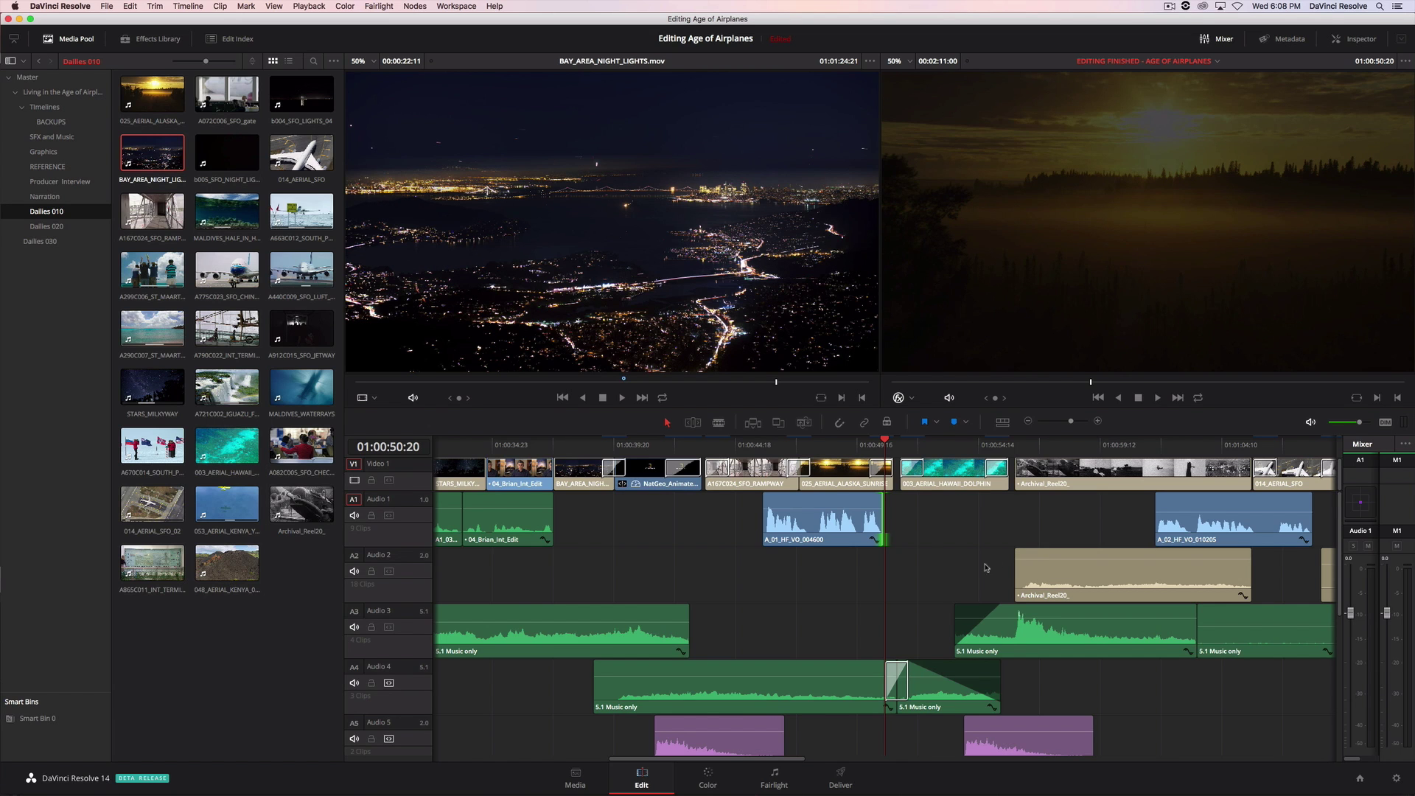
pyautogui.click(763, 445)
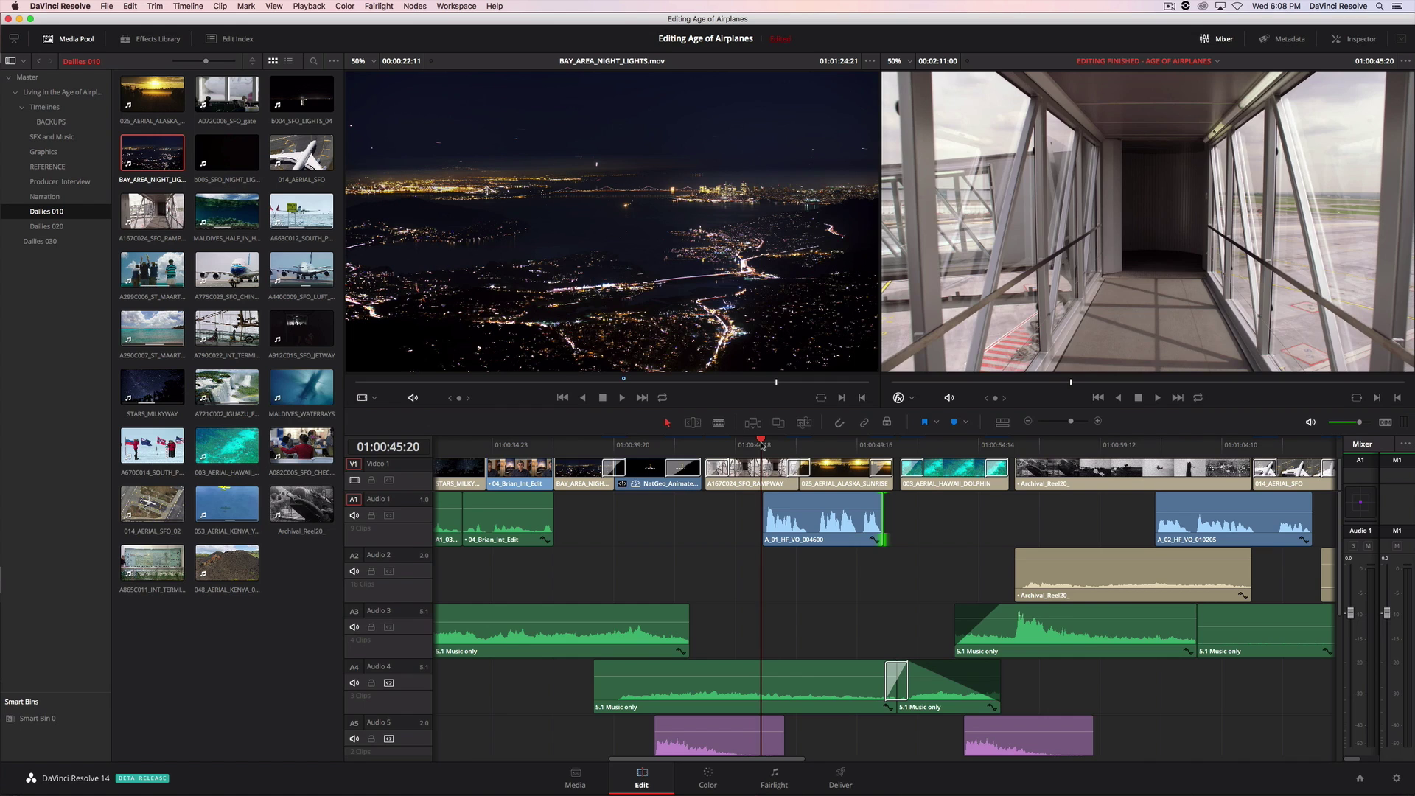
# Step: Play from the earlier point and widen the mixer to show Audio 1–6 channel strips
pyautogui.press('space')
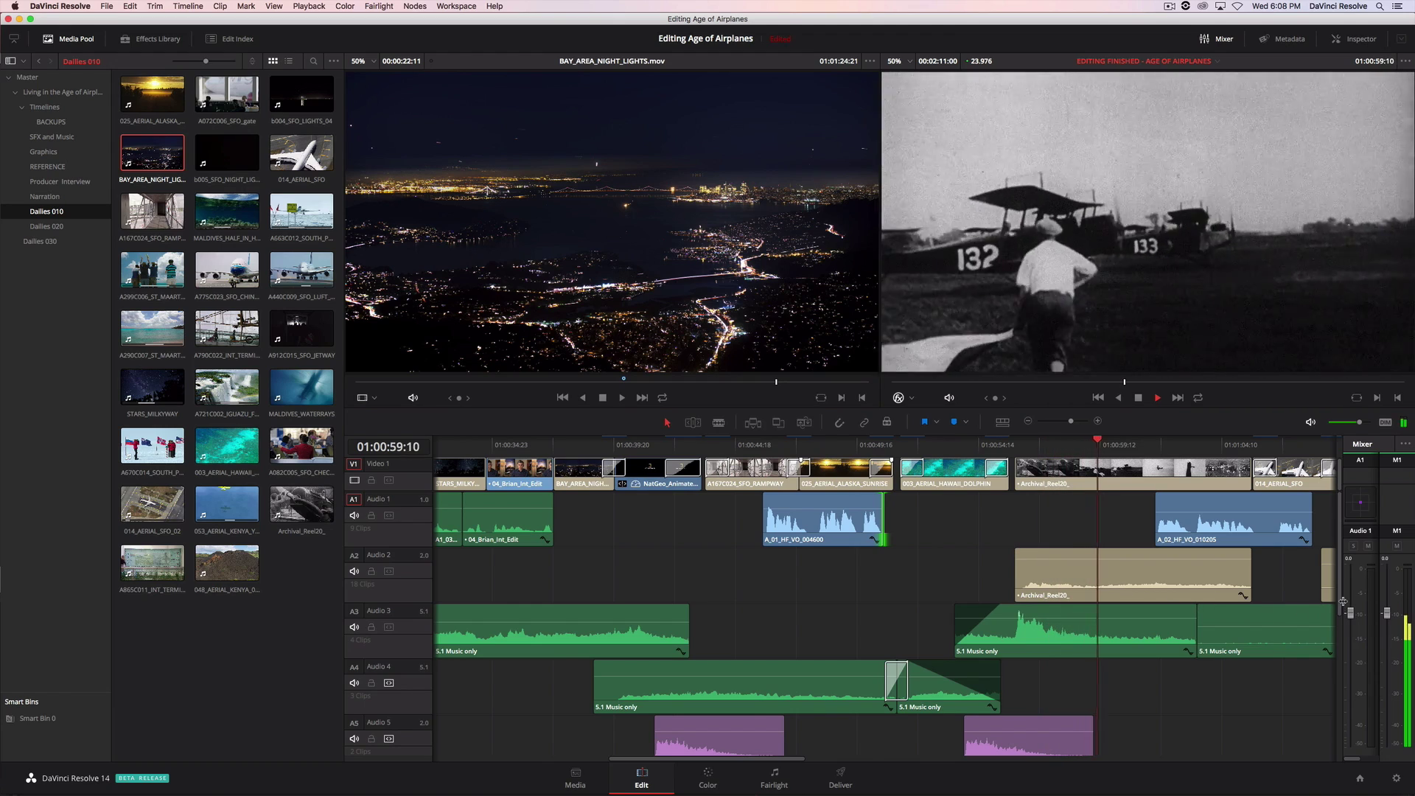
pyautogui.moveTo(1342, 602); pyautogui.dragTo(1138, 610)
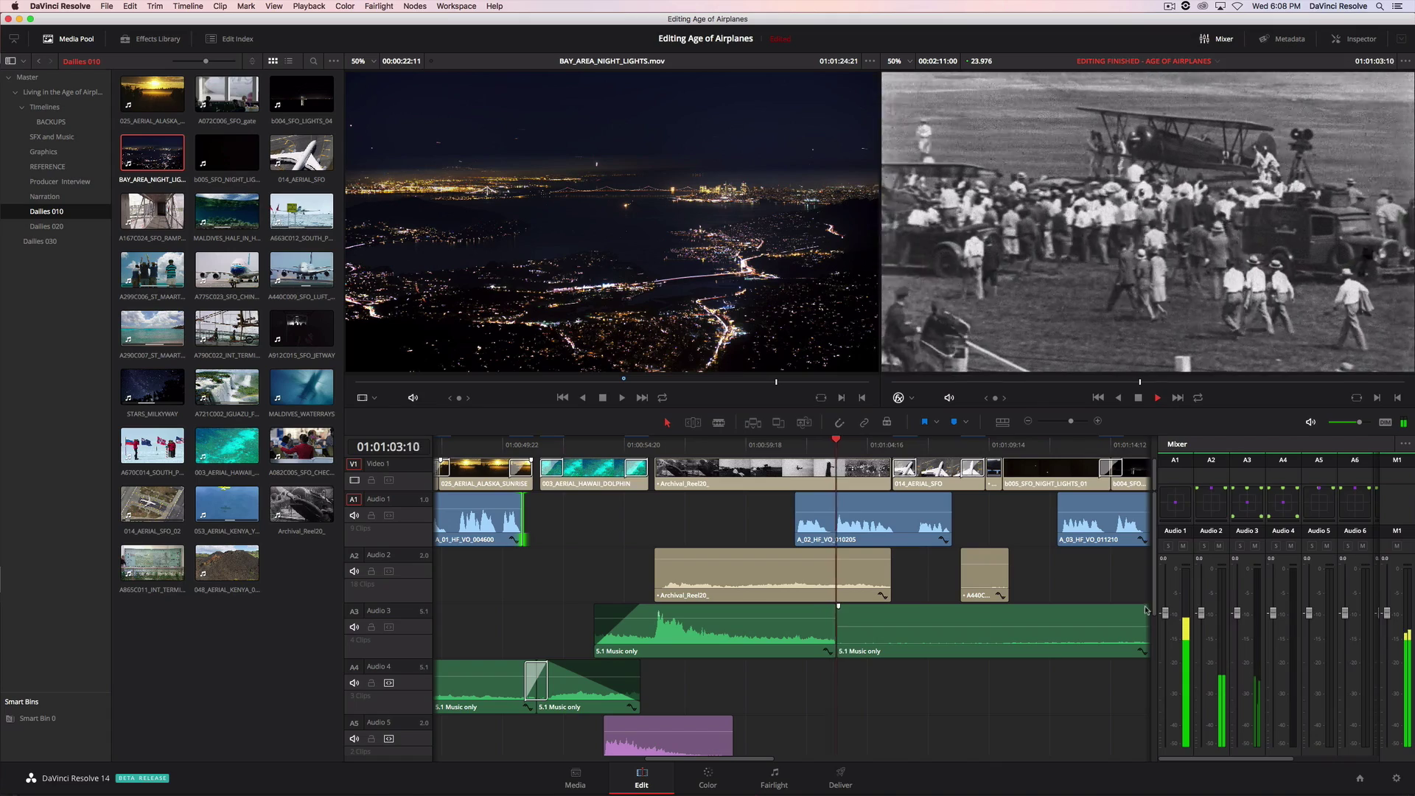
# Step: Pan Audio 3 toward the front left in the Audio Pan window, then select Archival_Reel20
pyautogui.doubleClick(1250, 505)
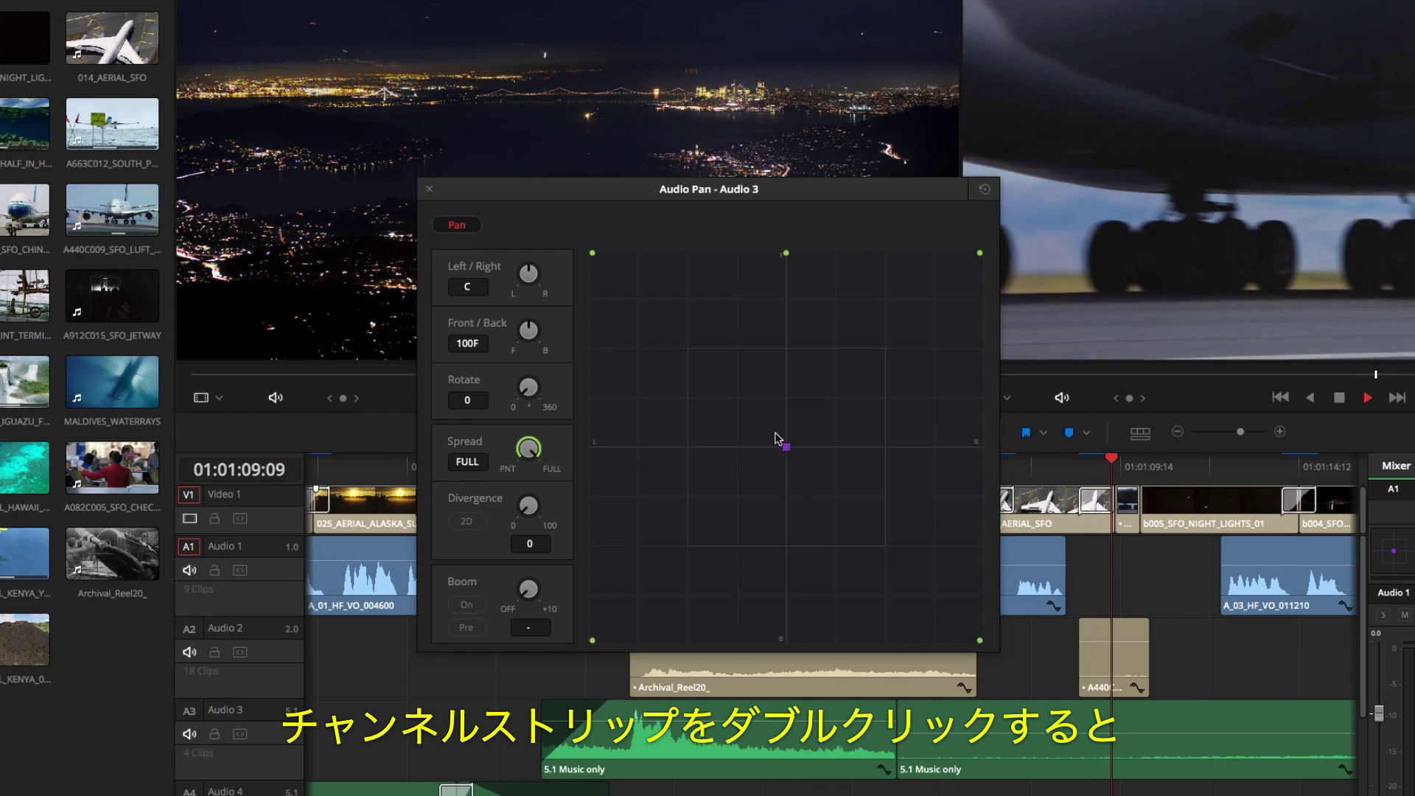
pyautogui.moveTo(775, 433); pyautogui.dragTo(722, 370)
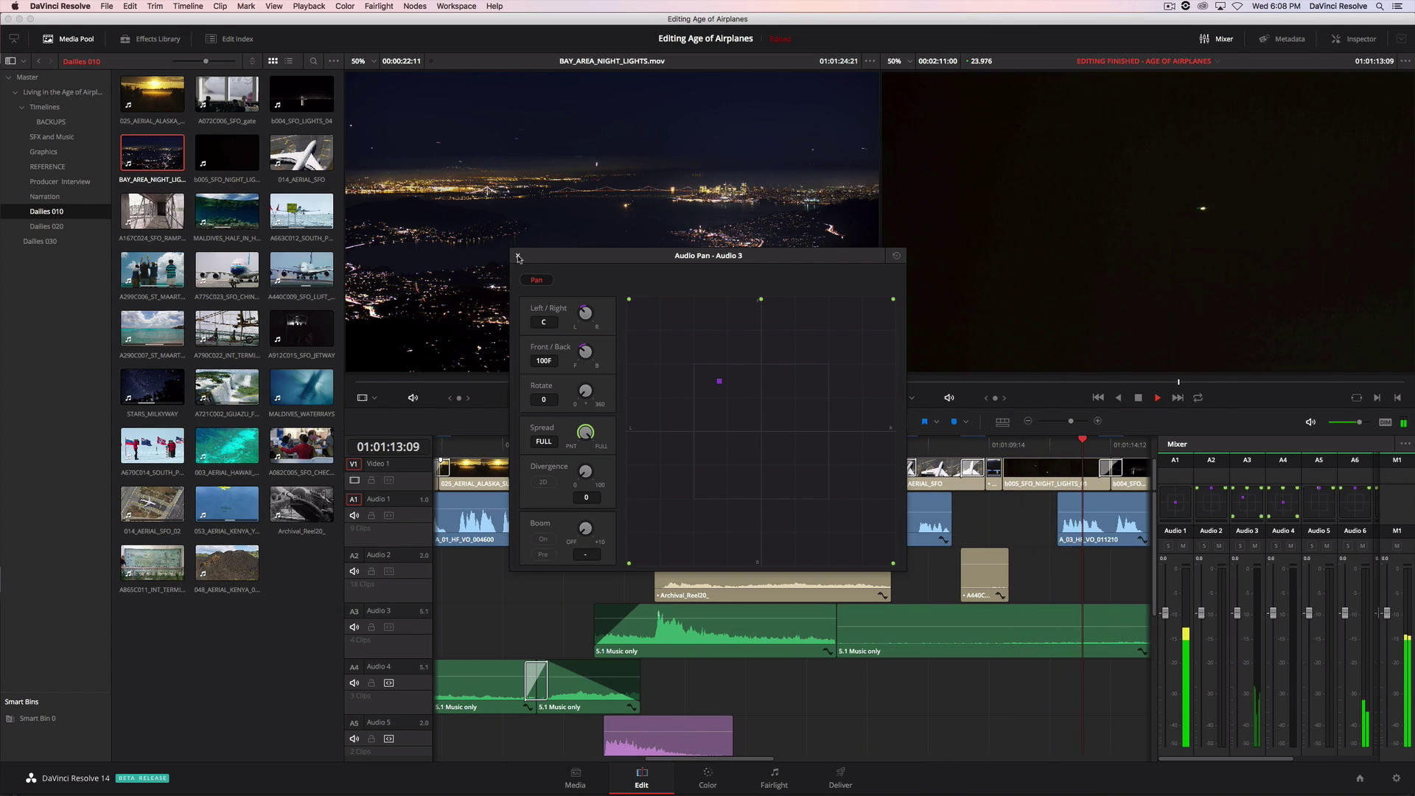
pyautogui.click(518, 256)
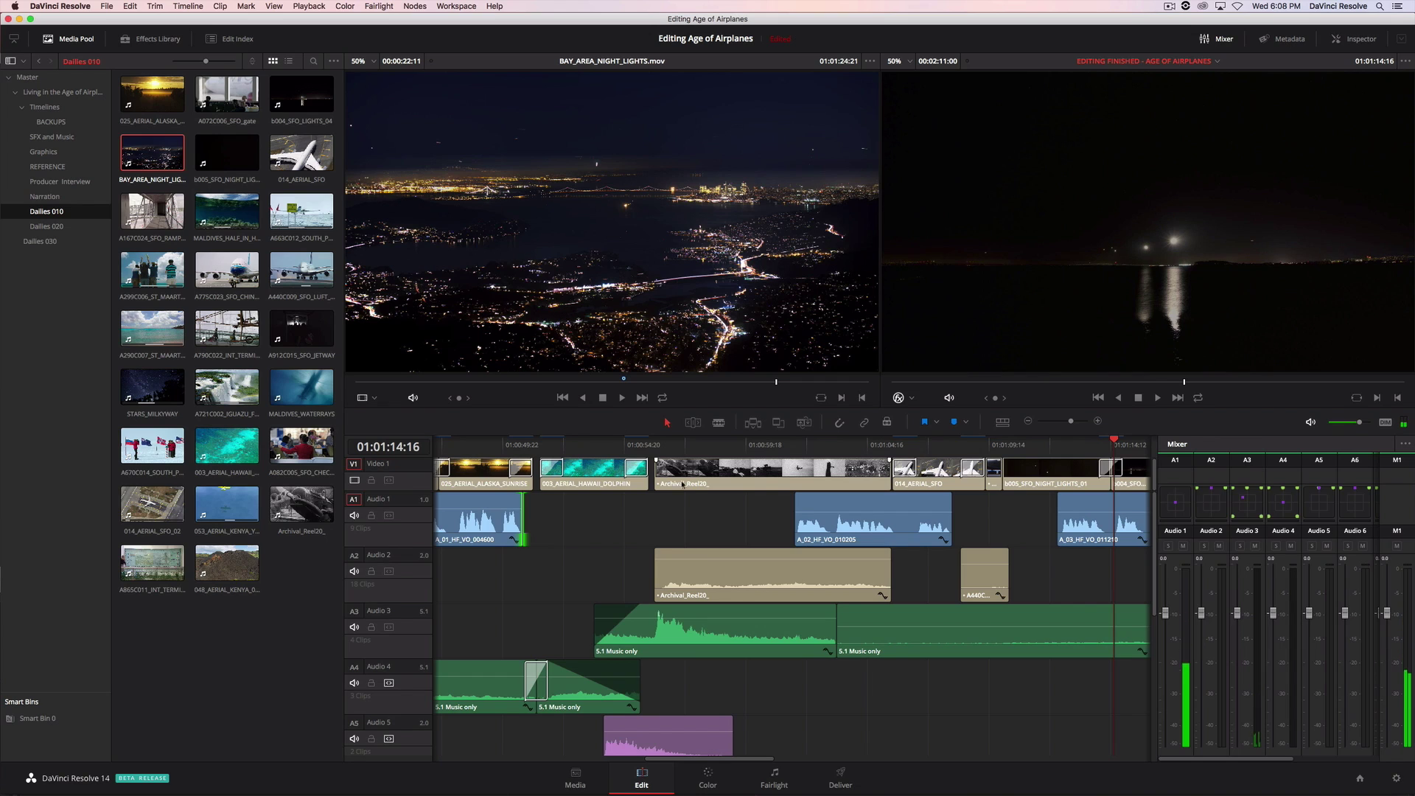
pyautogui.click(761, 577)
# Step: In the Inspector, raise Archival_Reel20's EQ band 3 by +1.5 dB
pyautogui.click(1355, 39)
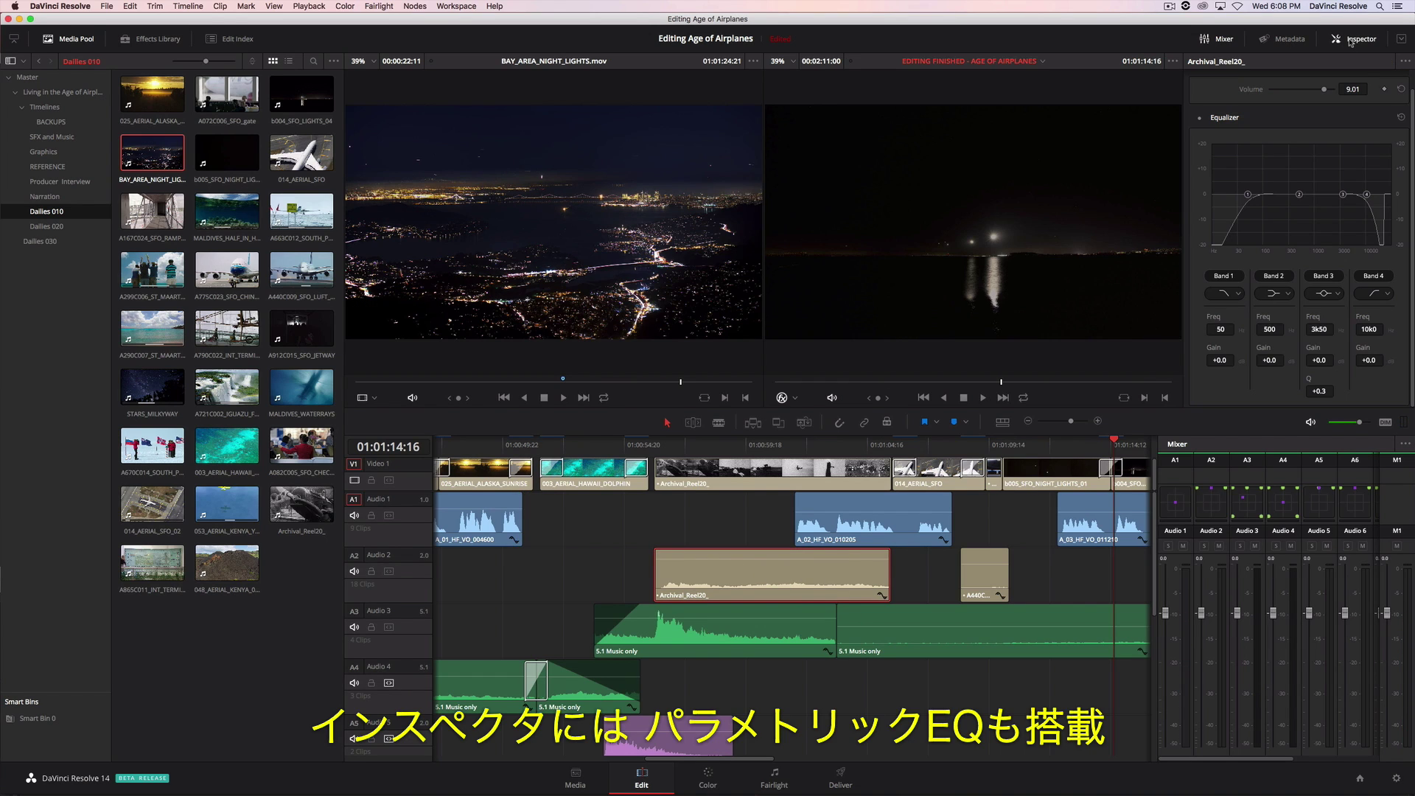
pyautogui.moveTo(1342, 195); pyautogui.dragTo(1343, 192)
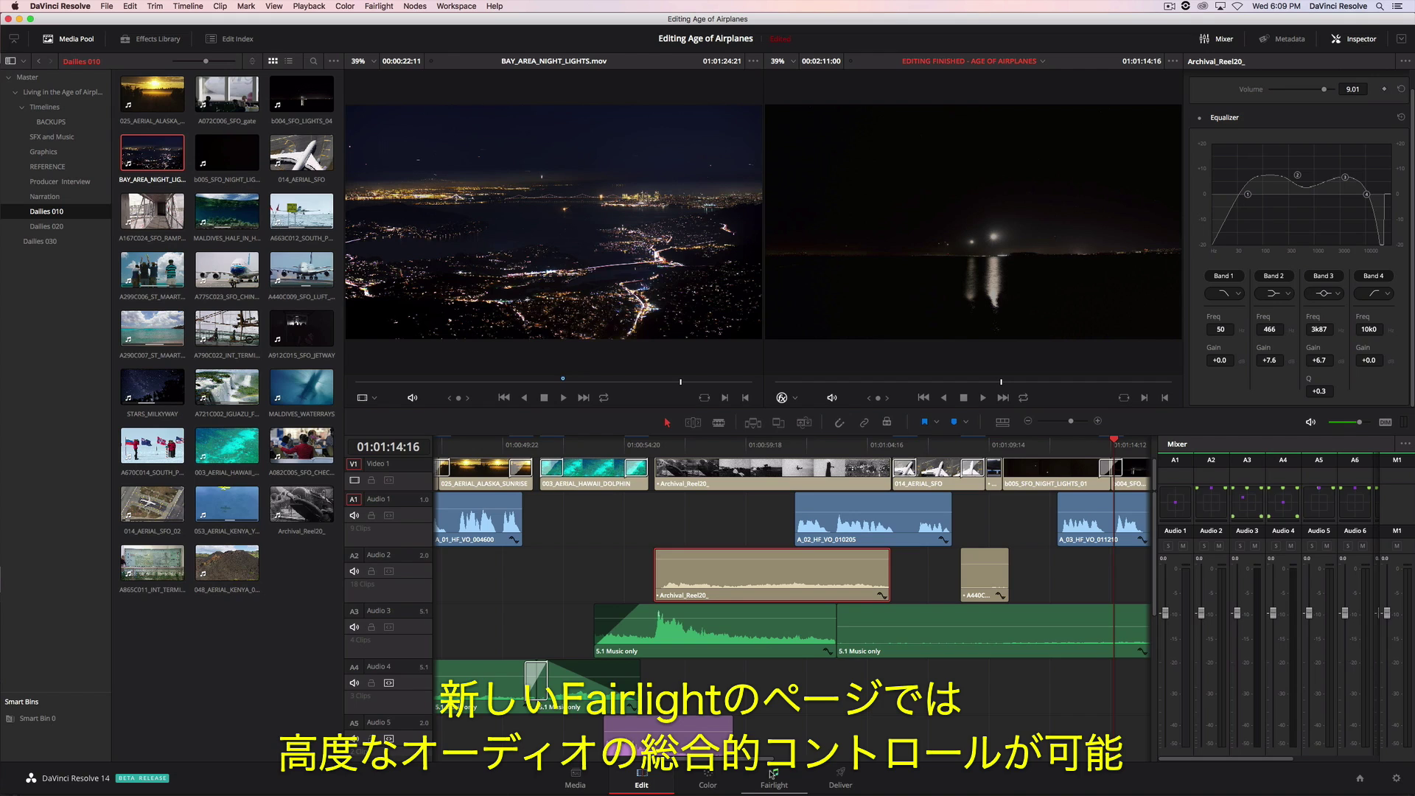
# Step: Play the timeline on the Fairlight page and enlarge track height to show clip names
pyautogui.click(773, 778)
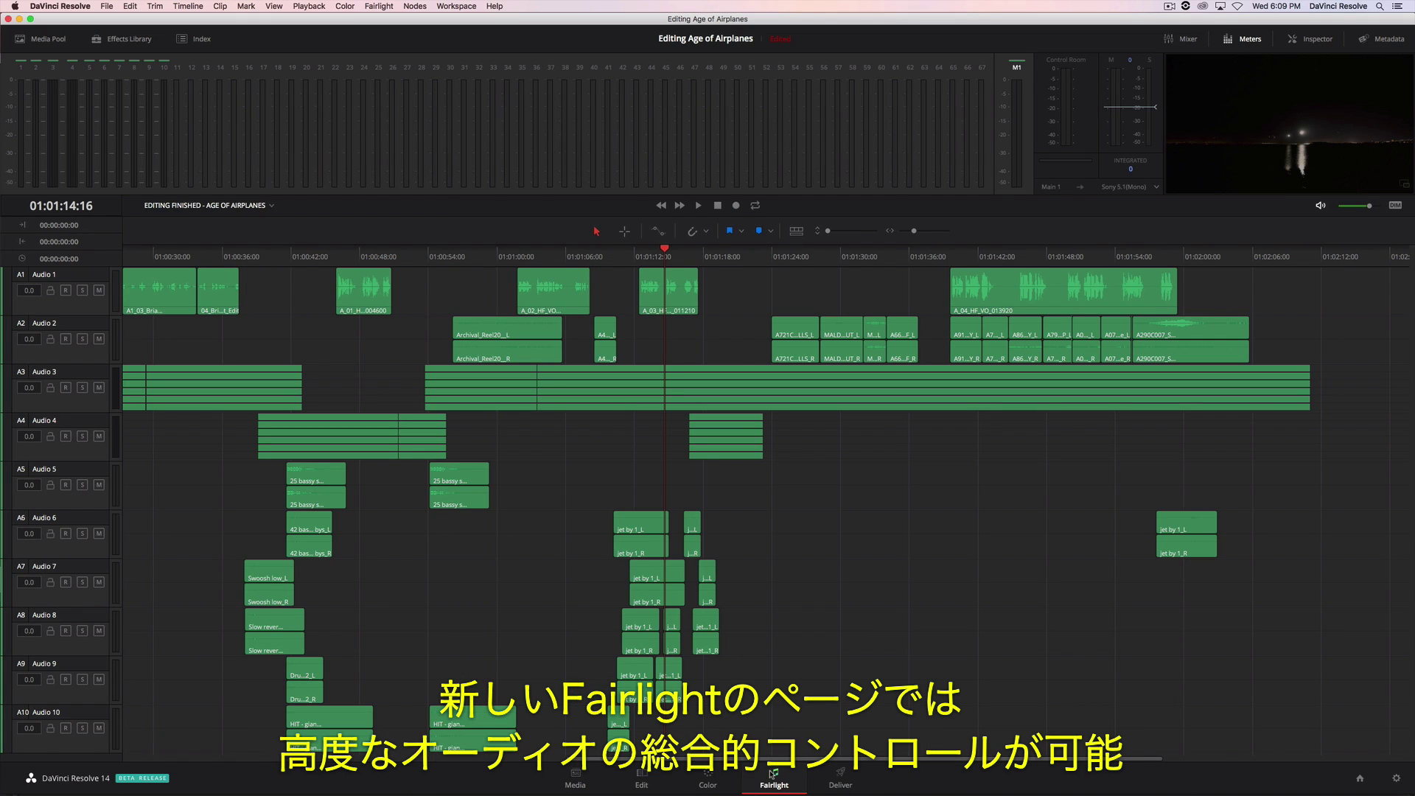
pyautogui.press('space')
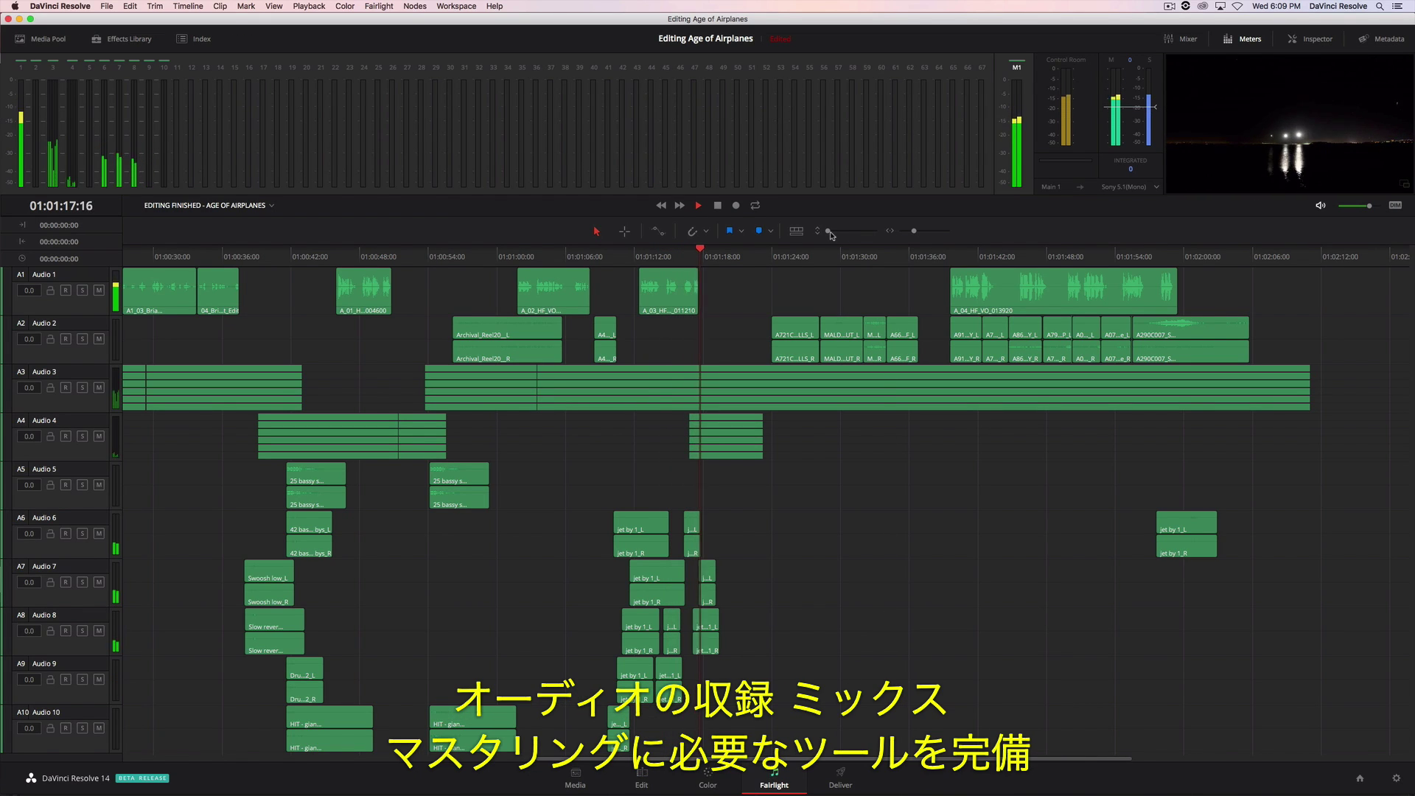
pyautogui.moveTo(828, 230); pyautogui.dragTo(915, 233)
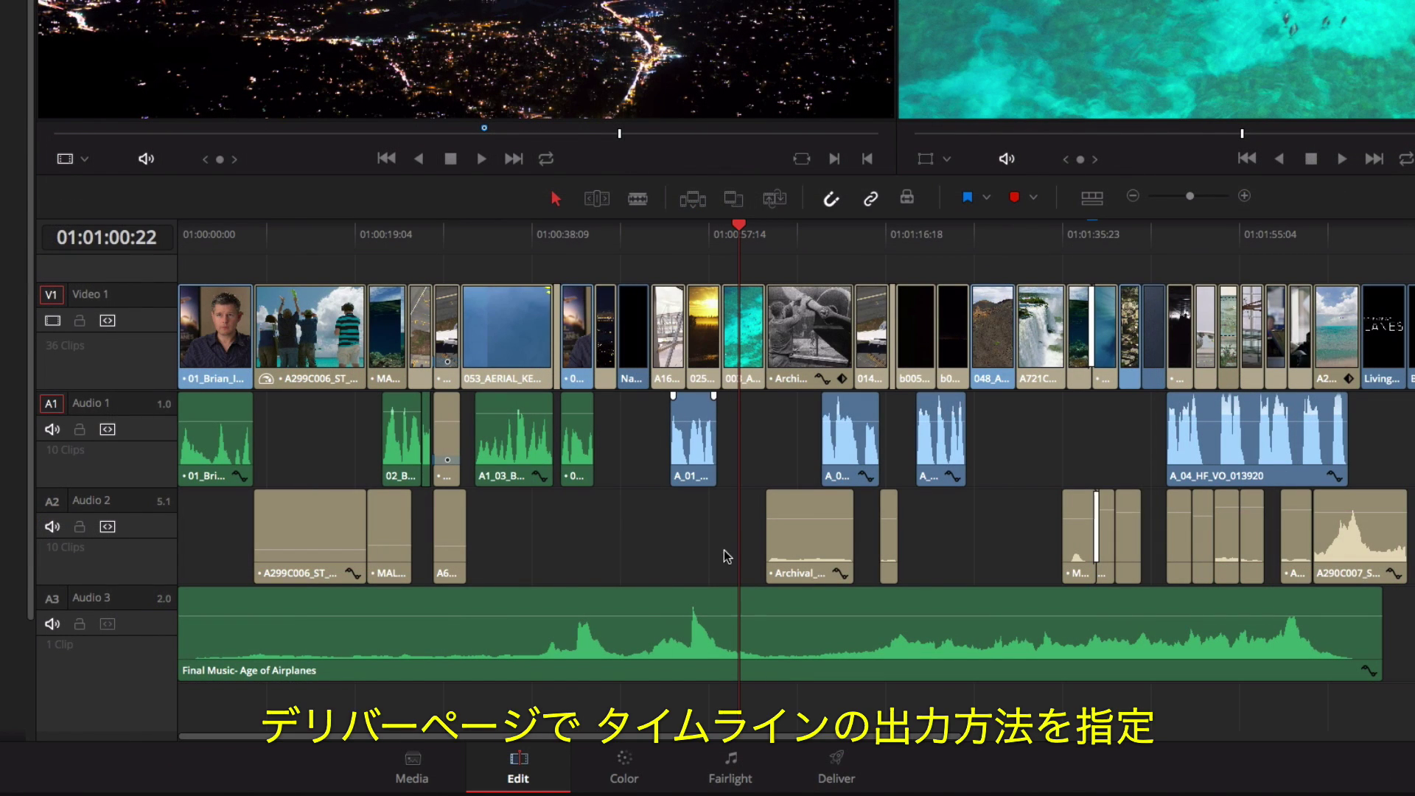
# Step: On the Deliver page, load the Vimeo 1080p render preset
pyautogui.click(840, 766)
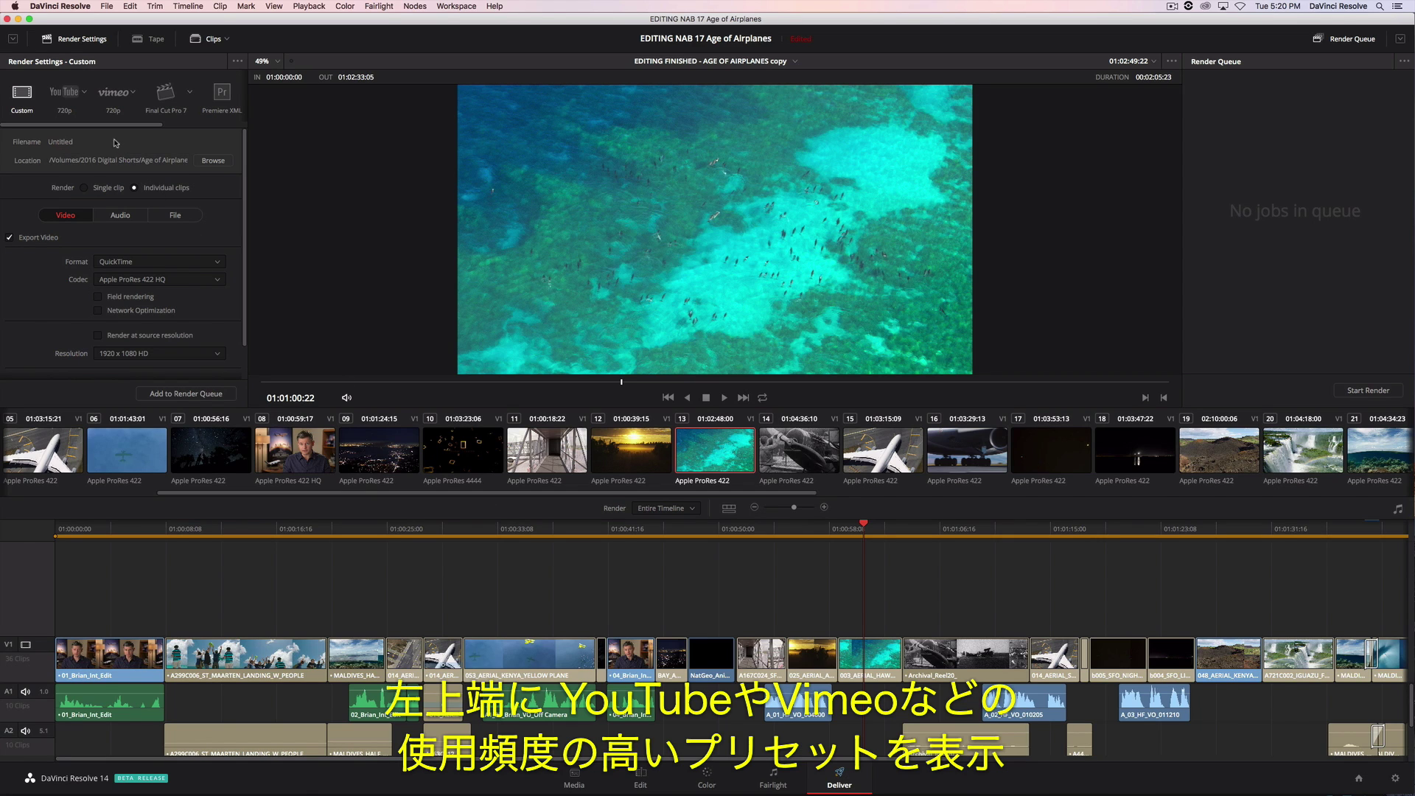
pyautogui.moveTo(113, 129); pyautogui.dragTo(168, 127)
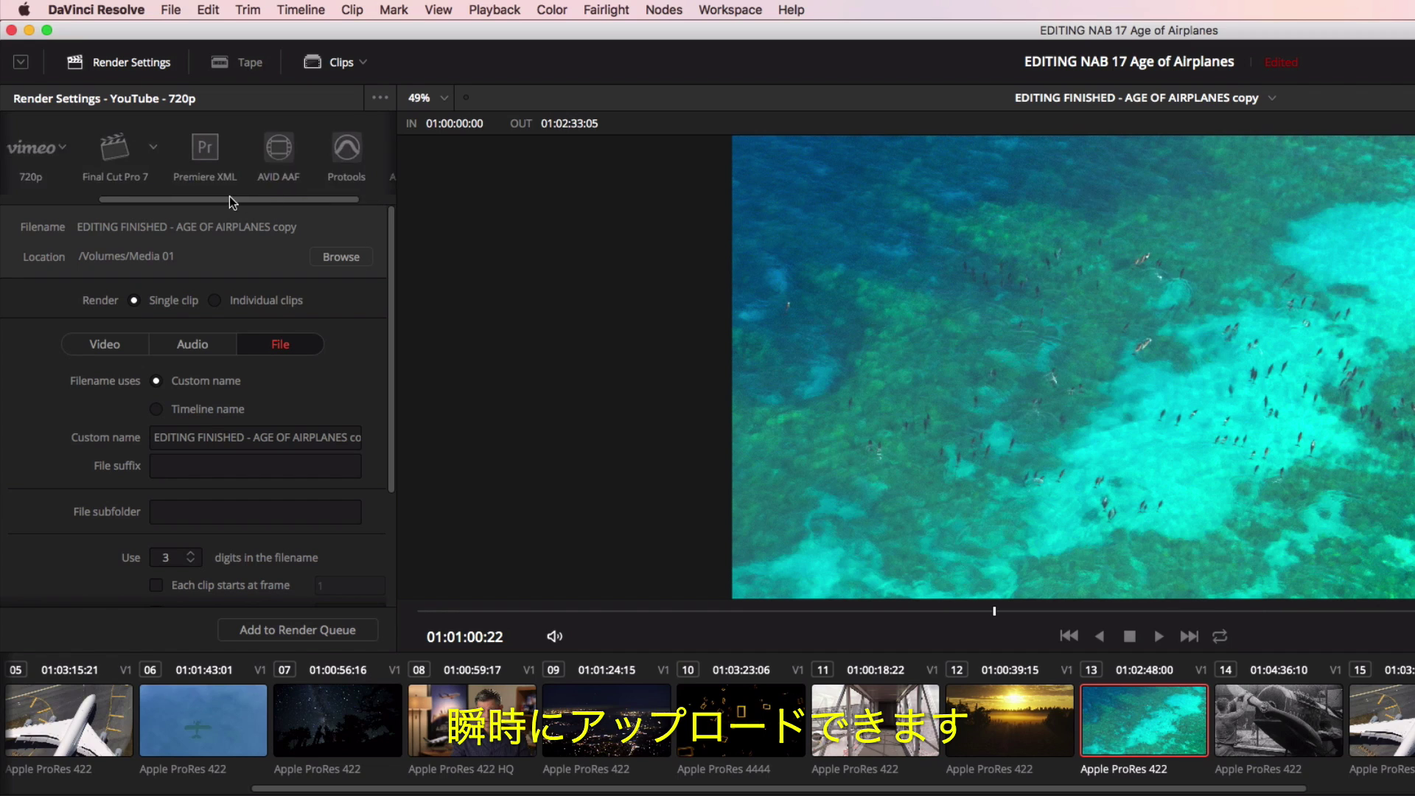
pyautogui.moveTo(143, 122); pyautogui.dragTo(88, 128)
pyautogui.click(210, 147)
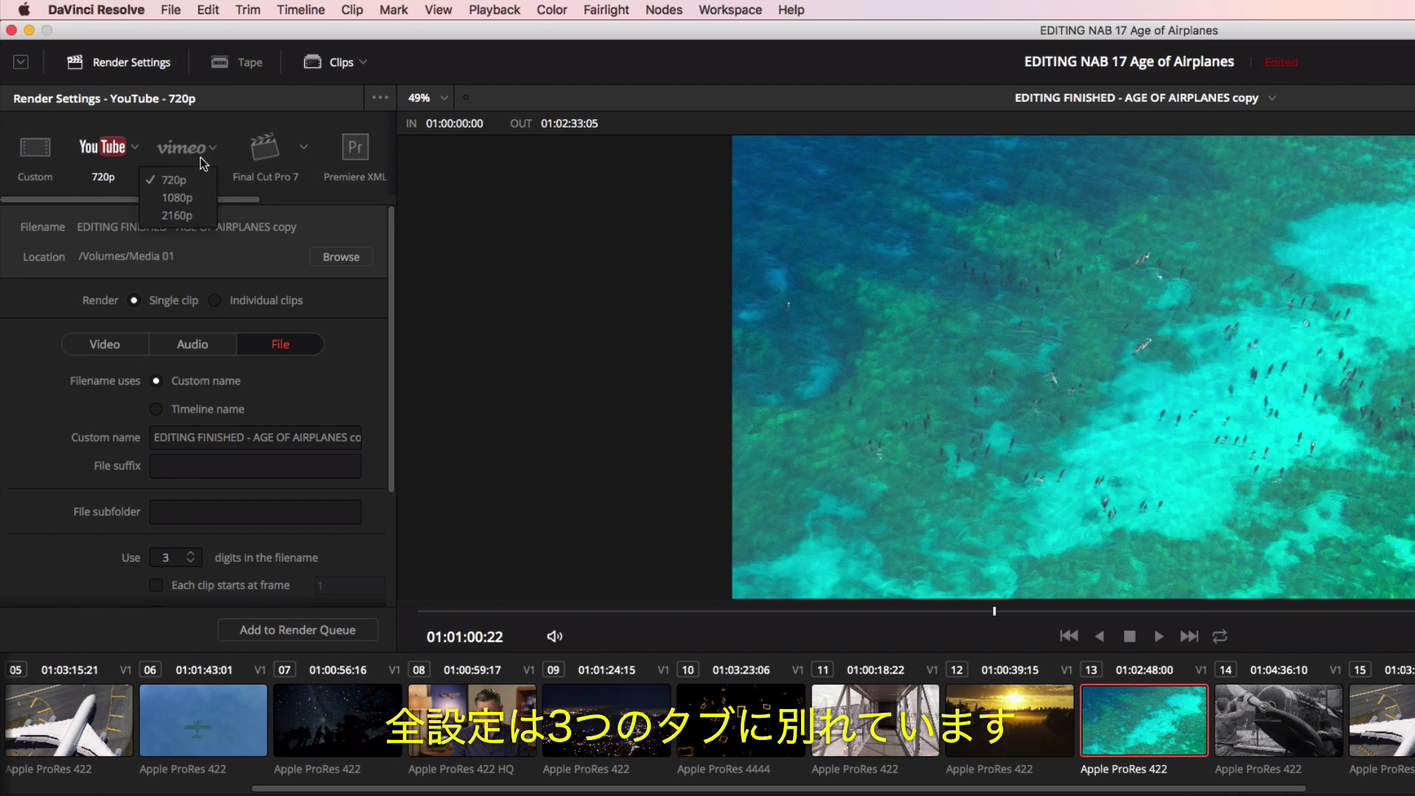
pyautogui.click(185, 198)
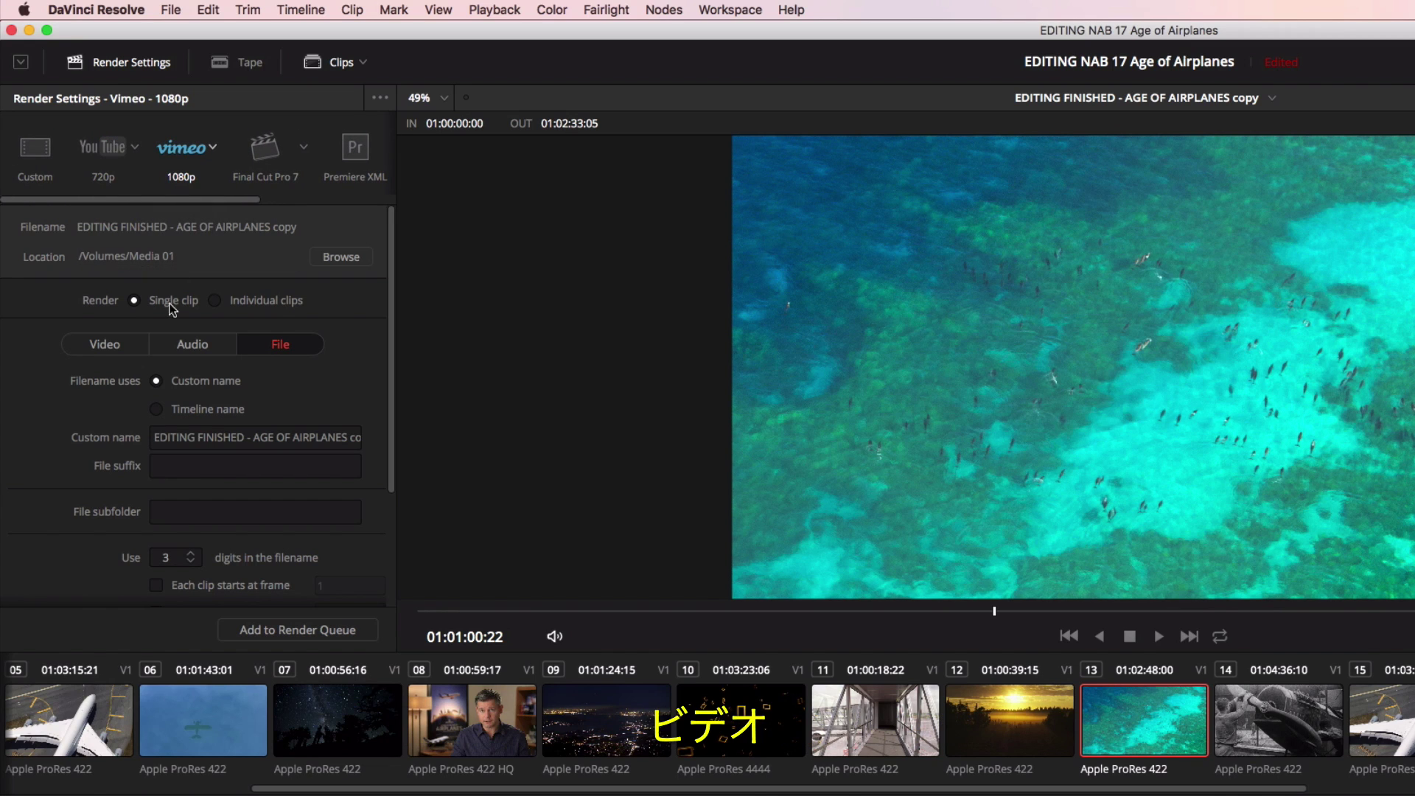
# Step: Review the Video, Audio and File export settings (H.264 video, AAC audio)
pyautogui.click(126, 346)
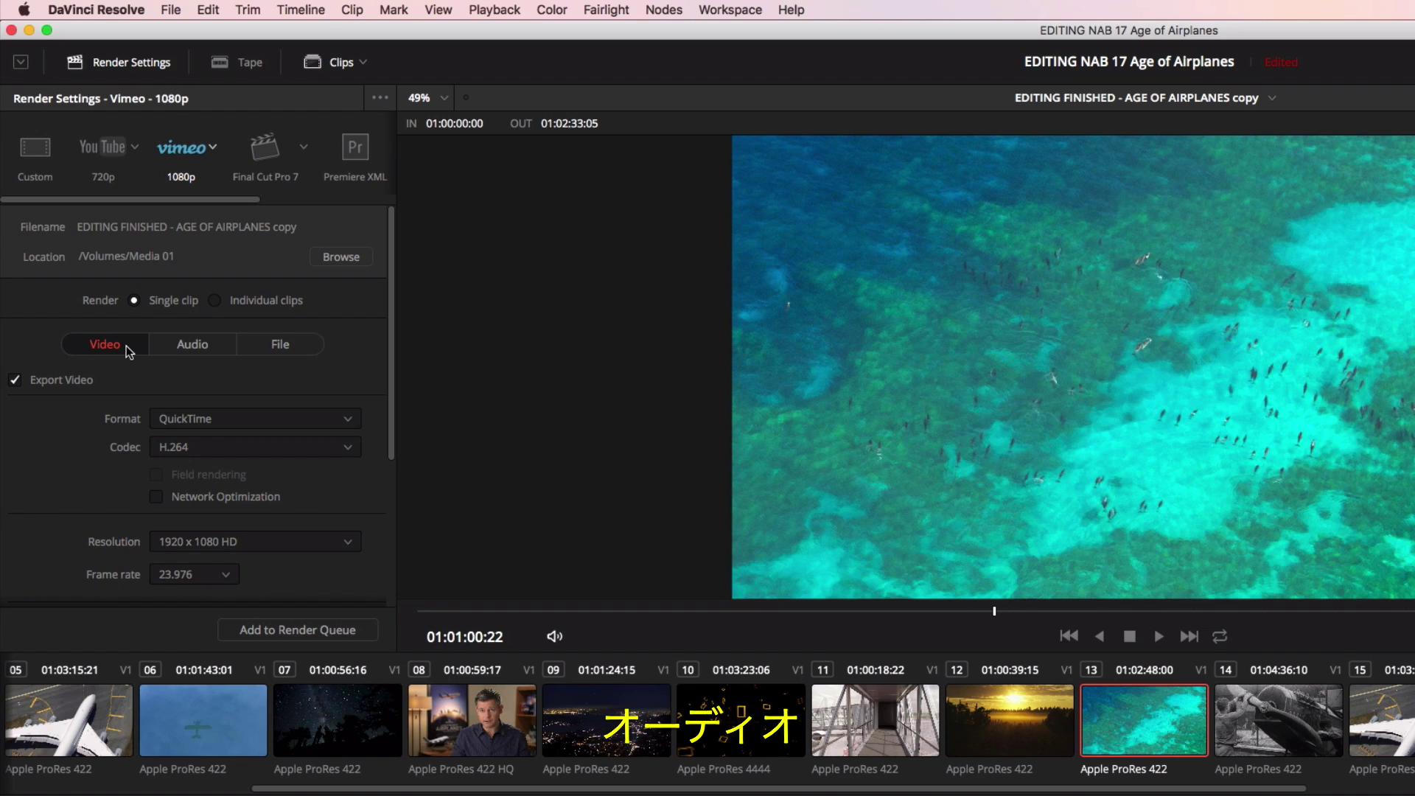
pyautogui.click(177, 346)
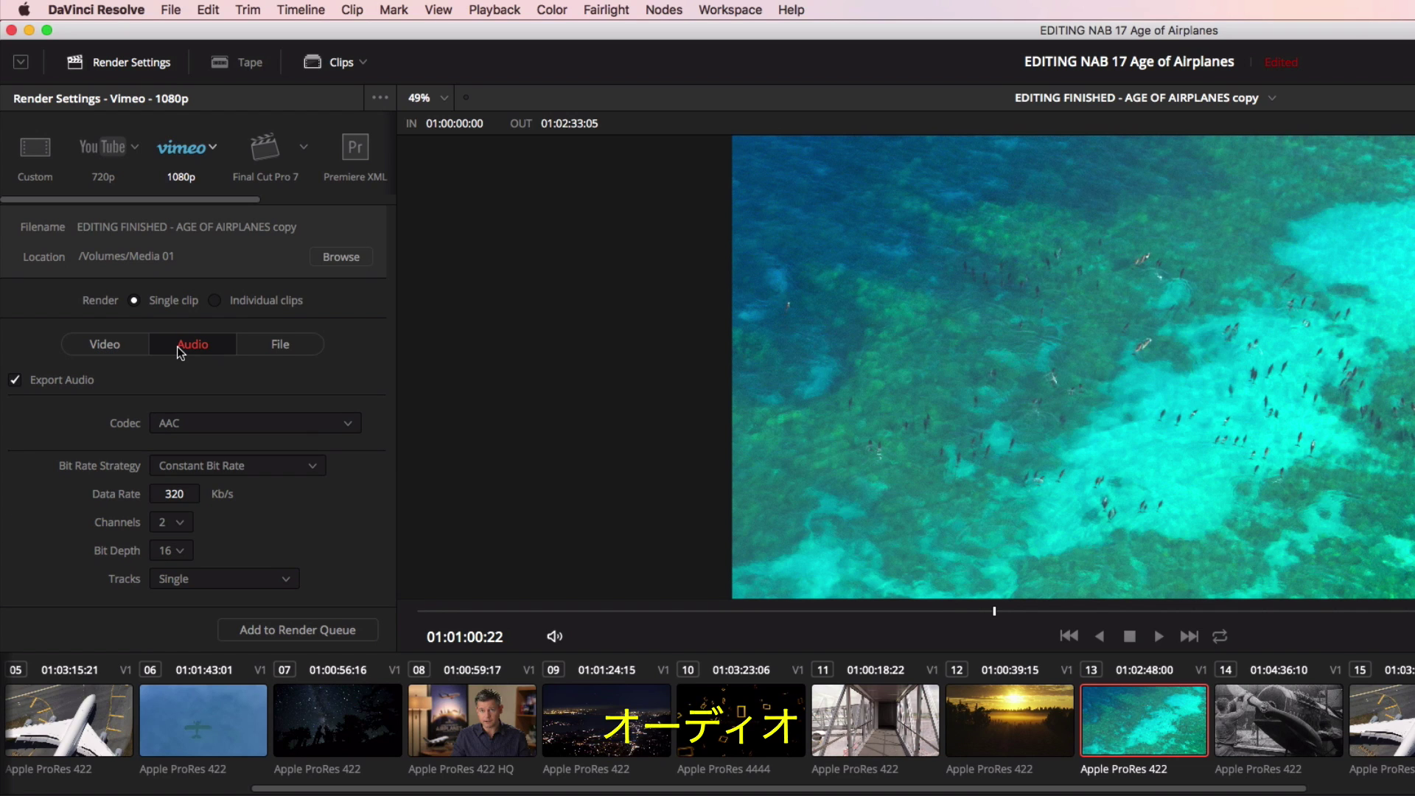
pyautogui.click(266, 344)
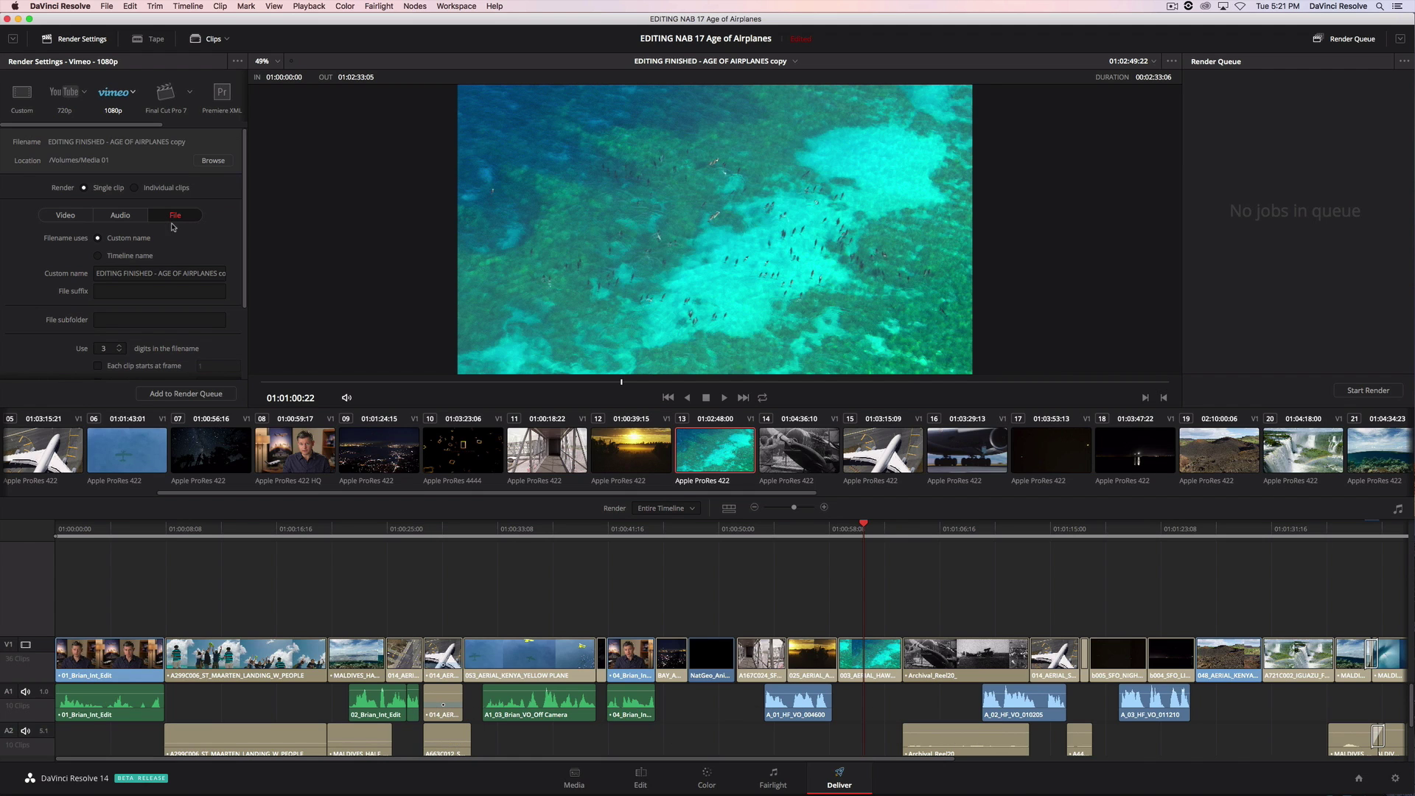
# Step: Add the Vimeo 1080p export to the Render Queue as Job 1
pyautogui.click(204, 394)
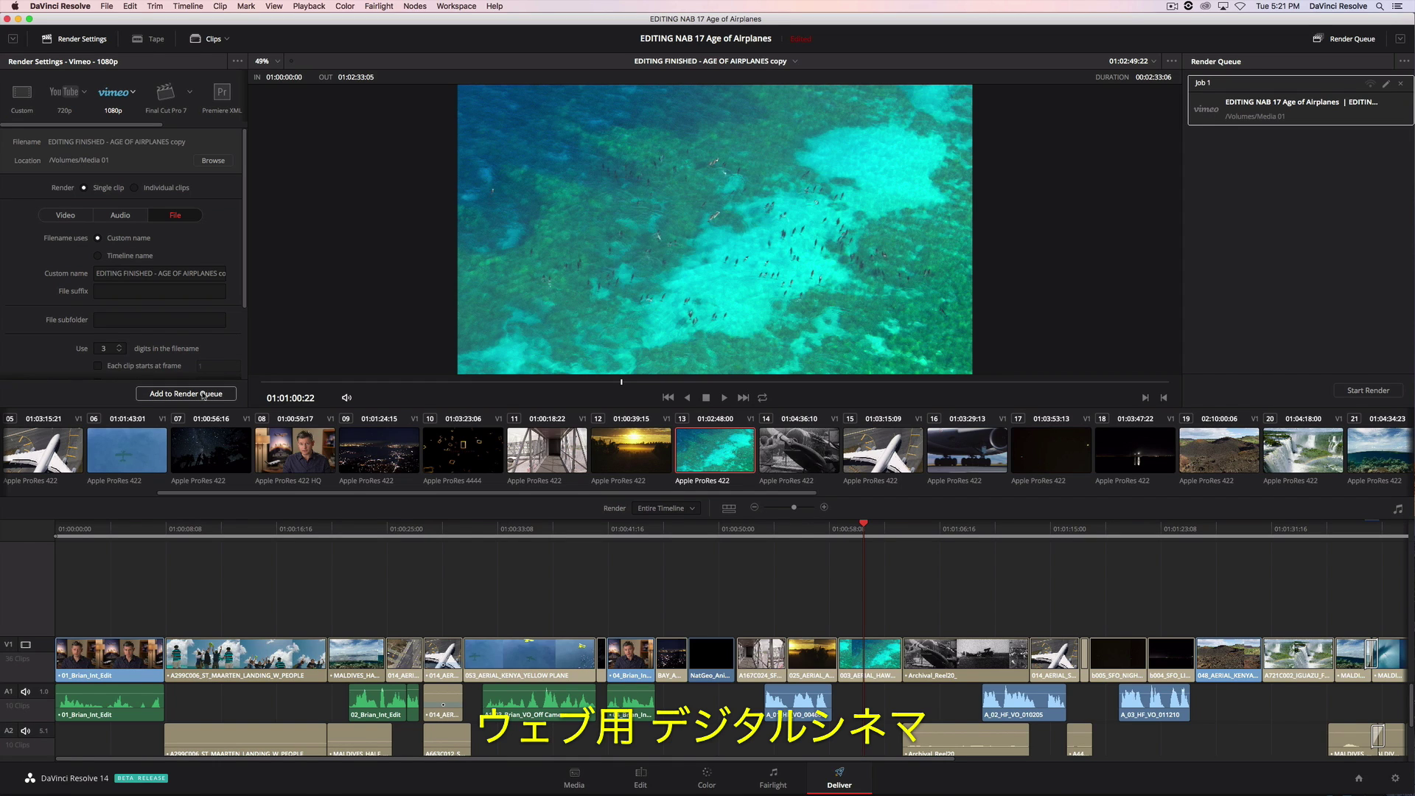